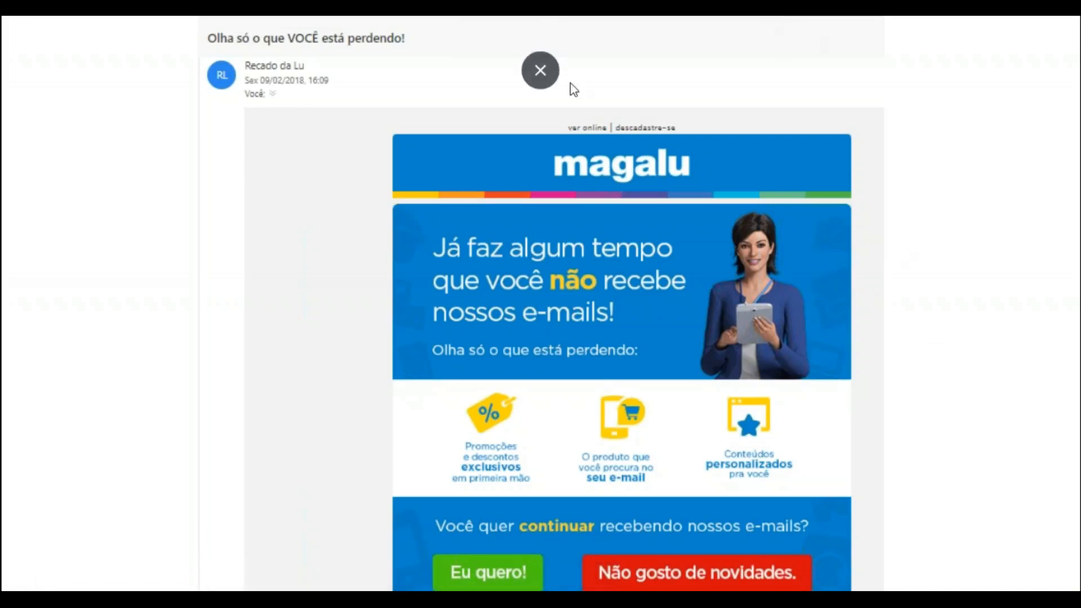
Step: Leave the slides for the Email Marketing site and start a blank-model segmentation (Modelo em branco) for the Contacts list
{"action": "left_click", "coordinate": [540, 67]}
{"action": "left_click", "coordinate": [342, 23]}
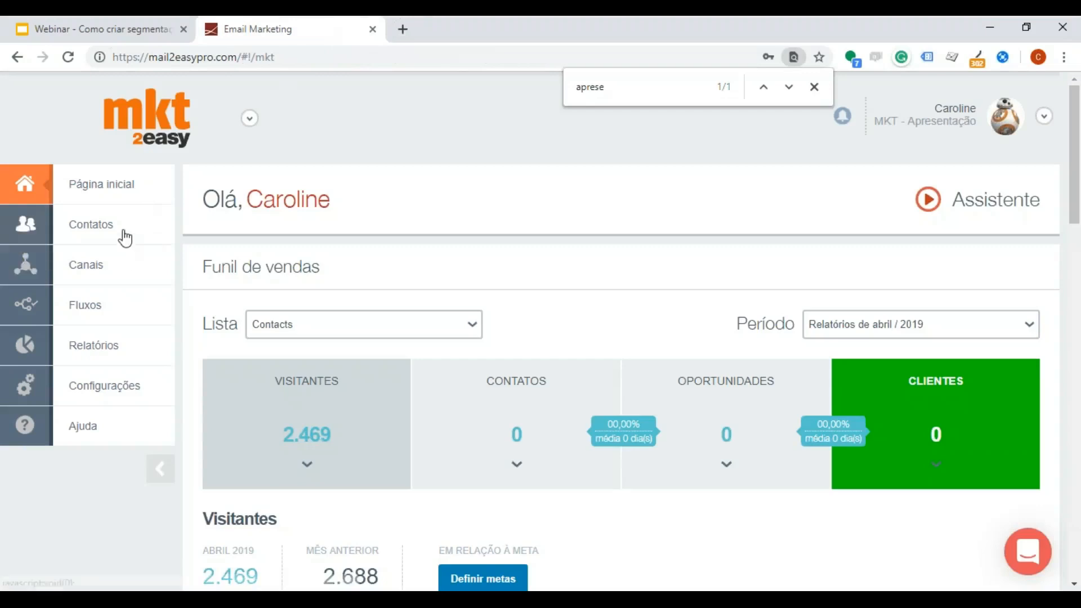
{"action": "mouse_move", "coordinate": [125, 234]}
{"action": "left_click", "coordinate": [455, 225]}
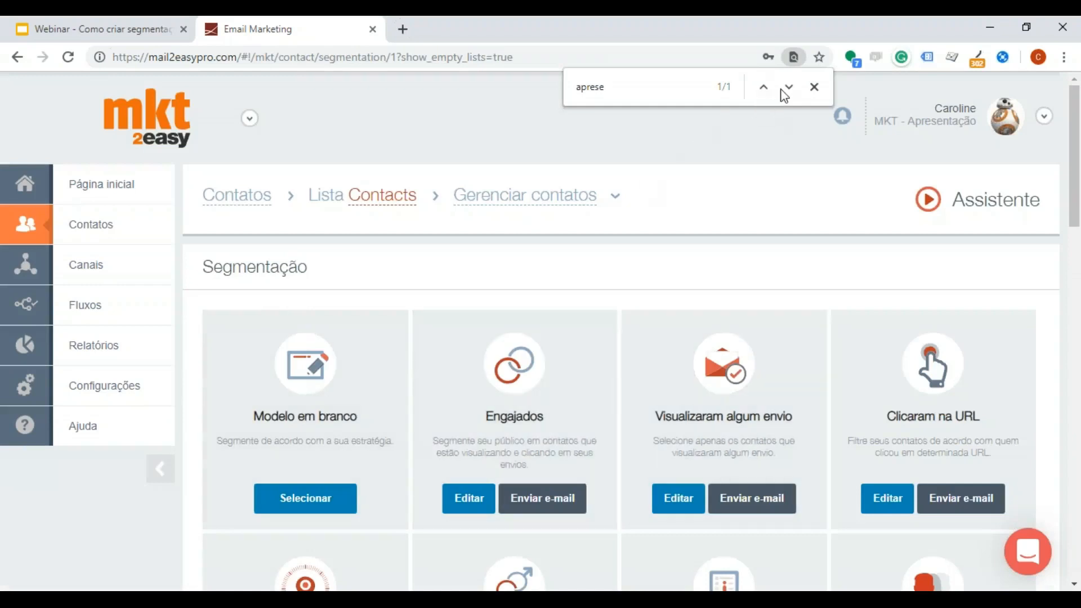
{"action": "scroll", "coordinate": [562, 400], "scroll_direction": "down", "scroll_amount": 3}
{"action": "scroll", "coordinate": [448, 402], "scroll_direction": "down", "scroll_amount": 2}
{"action": "left_click", "coordinate": [305, 259]}
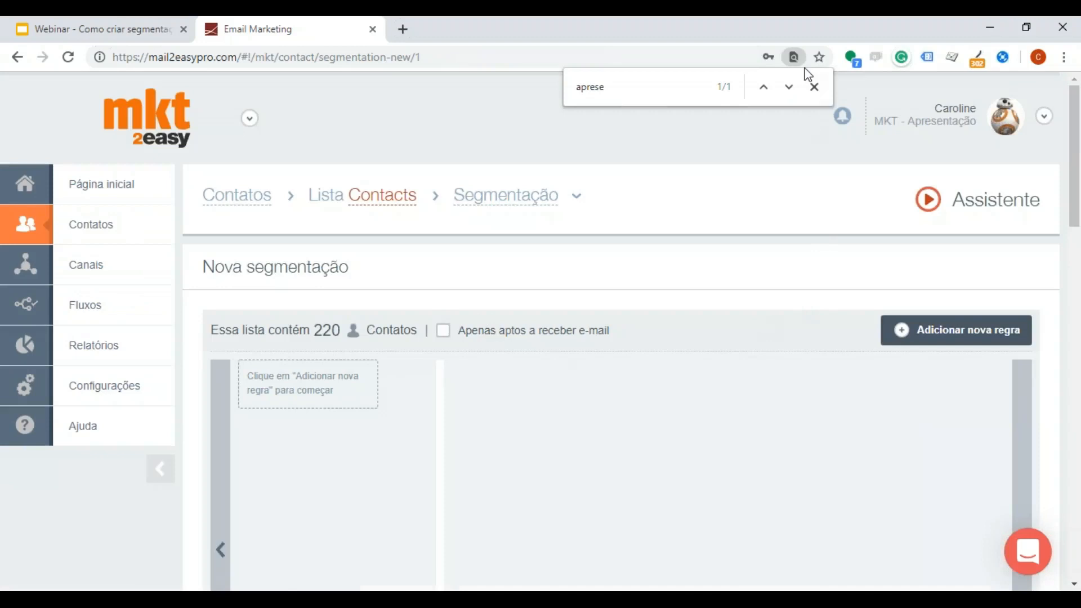
Step: Add a behaviour rule for contacts who "Não visualizaram nenhum envio" to the new segmentation
{"action": "left_click", "coordinate": [929, 332]}
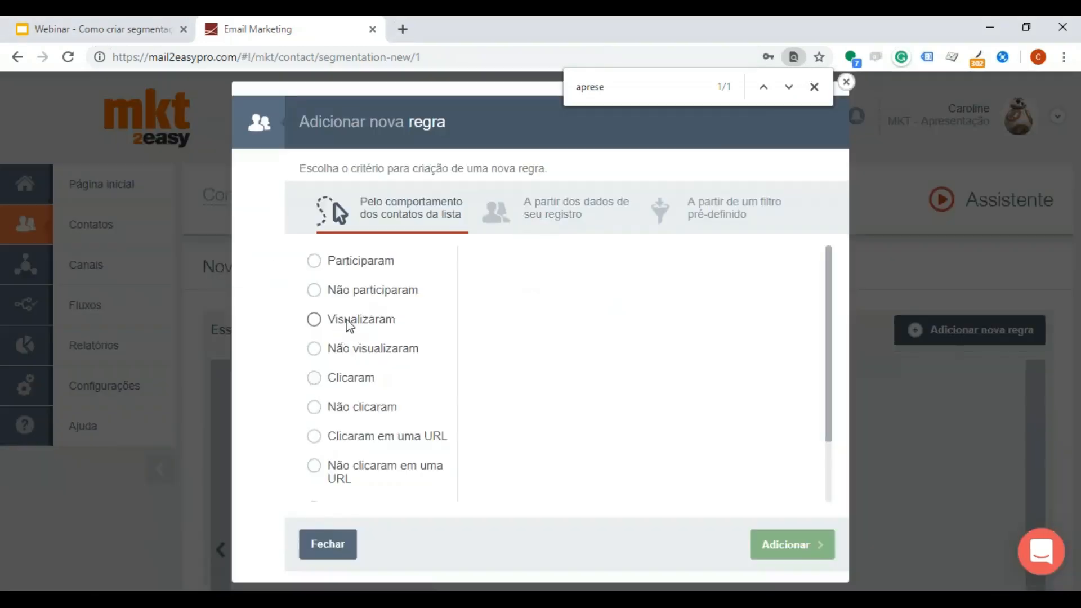
{"action": "left_click", "coordinate": [344, 351]}
{"action": "left_click", "coordinate": [549, 359]}
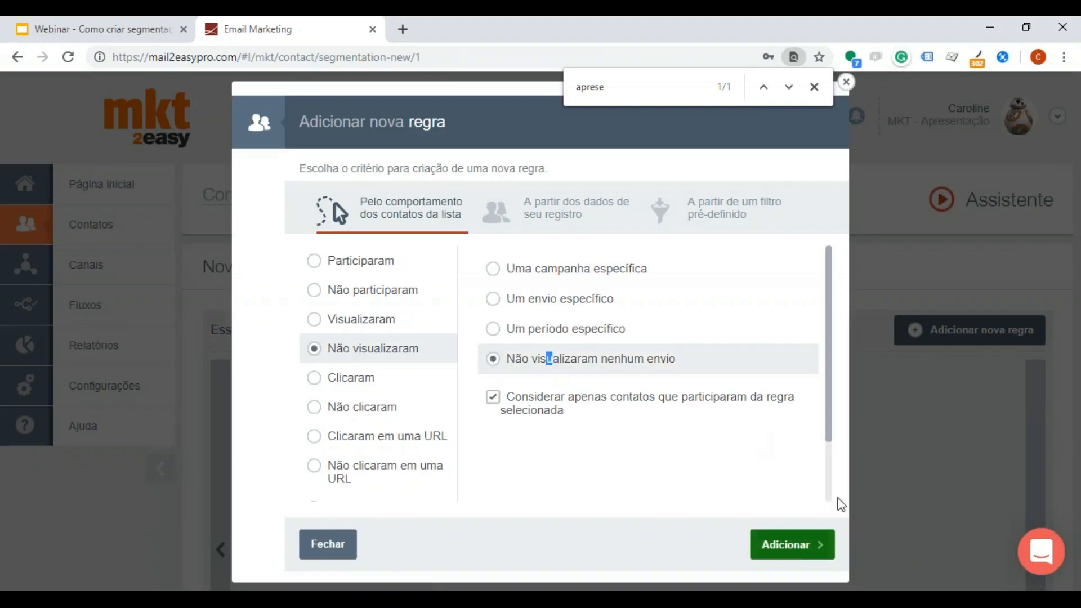
{"action": "left_click", "coordinate": [792, 545]}
Step: List the contacts matching the Não visualizaram rule and start an Atualização cadastral for the contacts on all pages
{"action": "left_click", "coordinate": [376, 383]}
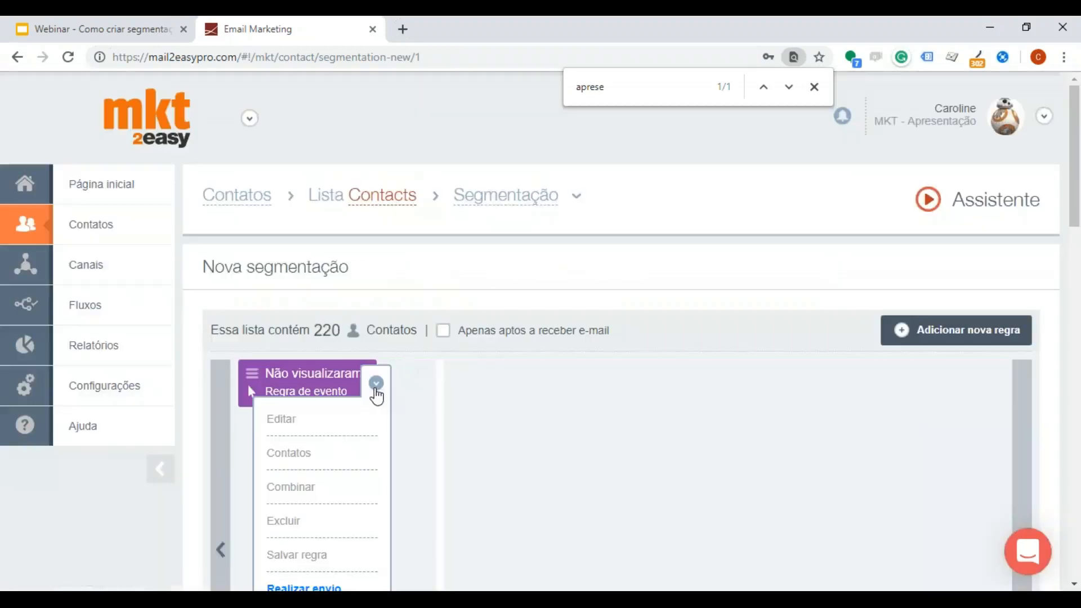
{"action": "left_click", "coordinate": [322, 455]}
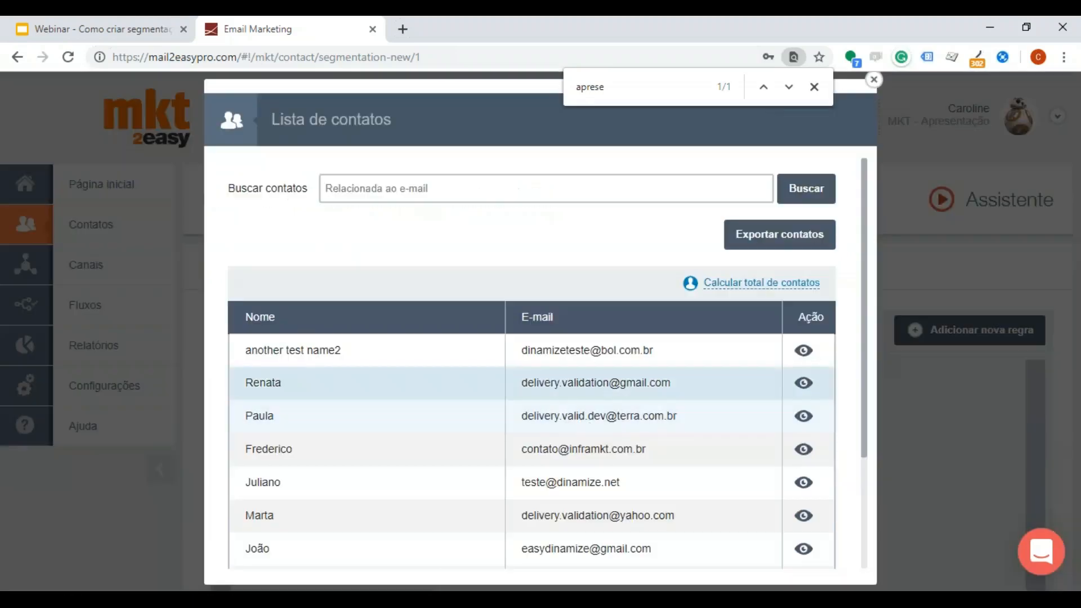
{"action": "scroll", "coordinate": [592, 430], "scroll_direction": "down", "scroll_amount": 3}
{"action": "left_click", "coordinate": [364, 532]}
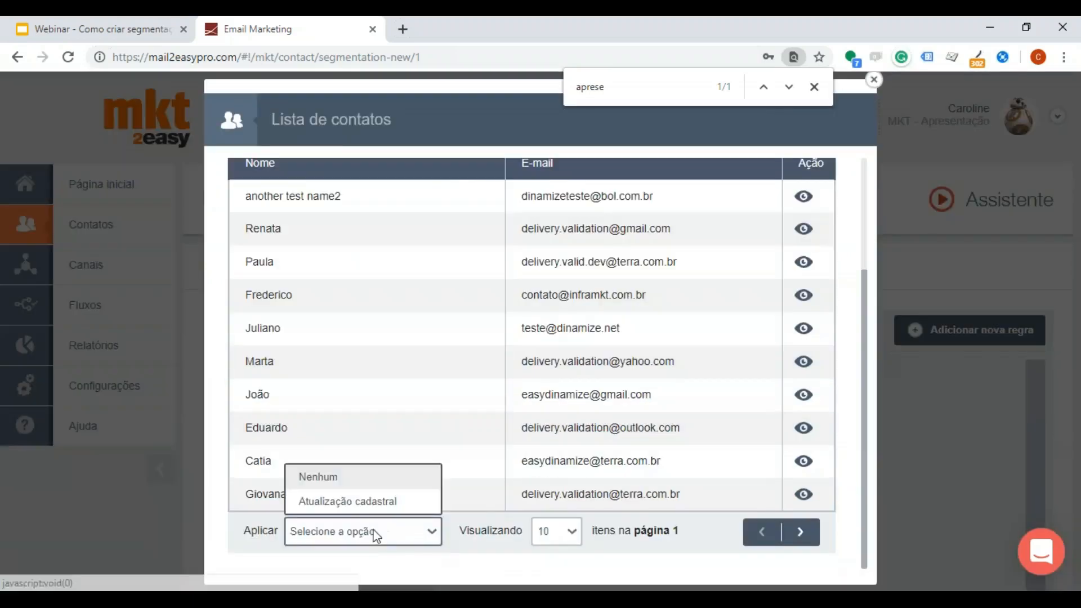
{"action": "left_click", "coordinate": [362, 501]}
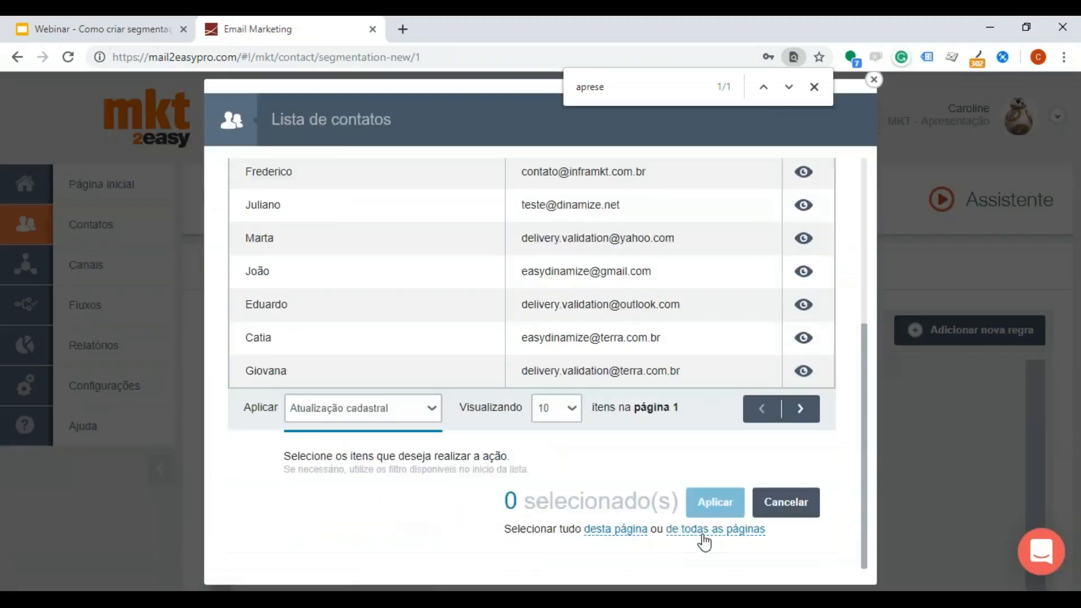
{"action": "left_click", "coordinate": [704, 531]}
{"action": "left_click", "coordinate": [715, 503]}
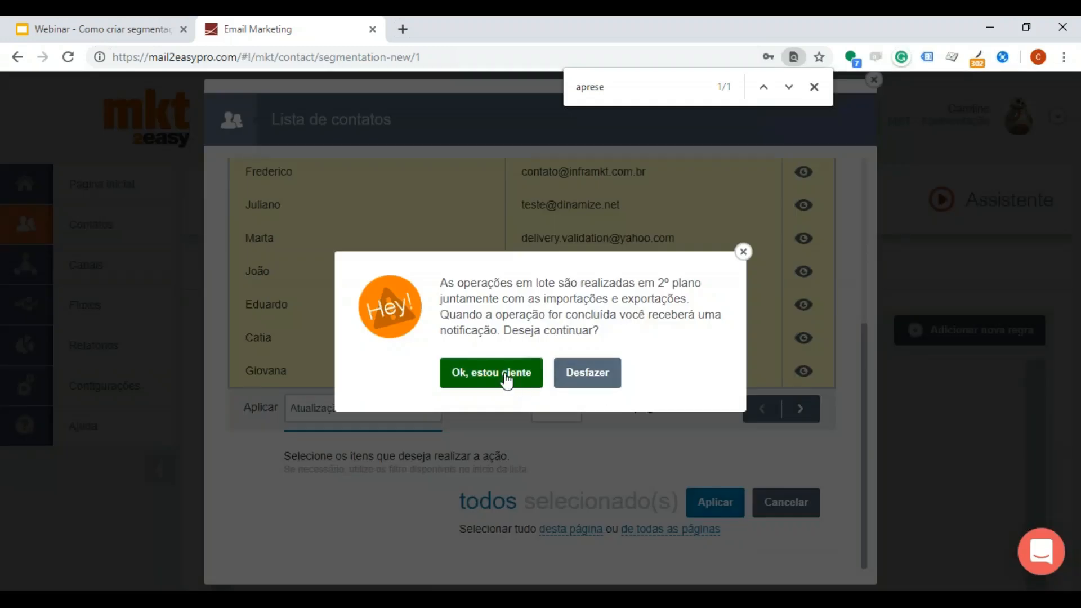
{"action": "left_click", "coordinate": [506, 376]}
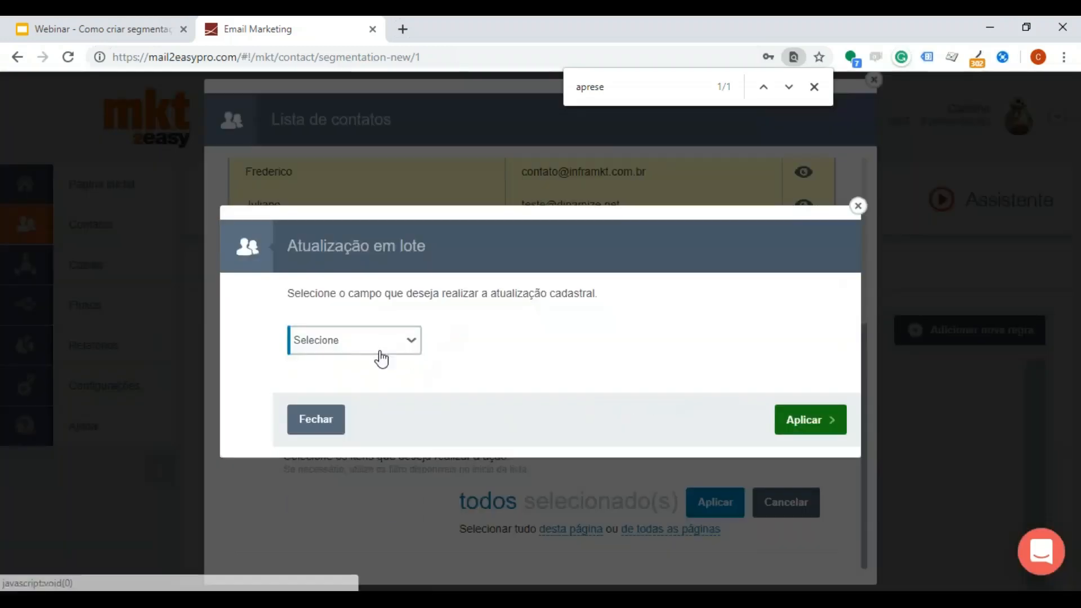
Step: Fill in the batch update with Data de descanso igual a 30/04/2020, and close it and the contact list without applying
{"action": "left_click", "coordinate": [376, 345]}
{"action": "scroll", "coordinate": [354, 482], "scroll_direction": "down", "scroll_amount": 5}
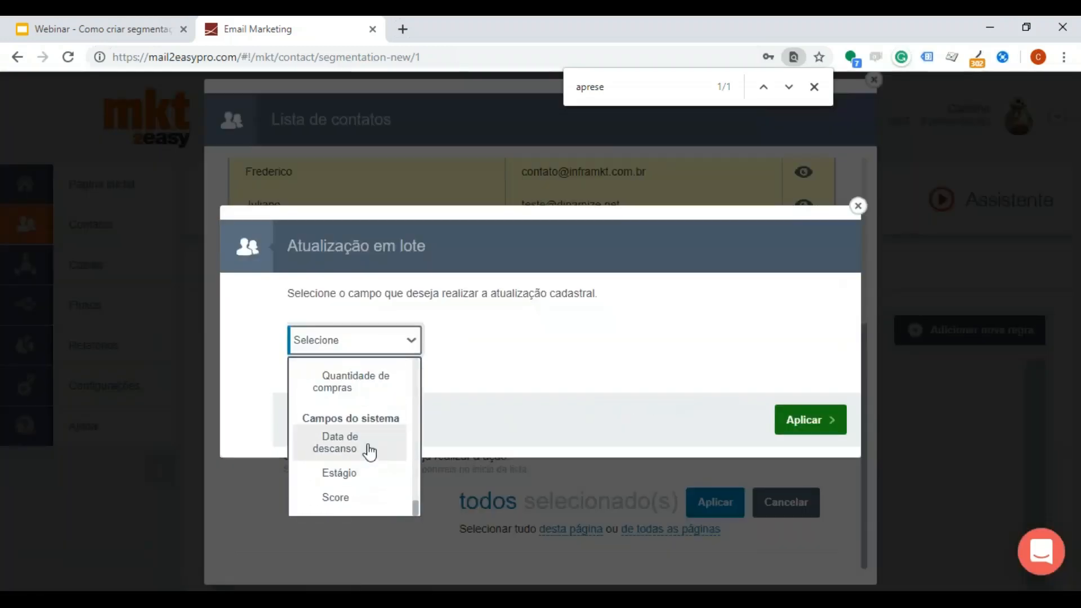
{"action": "left_click", "coordinate": [369, 448]}
{"action": "left_click", "coordinate": [483, 351]}
{"action": "left_click", "coordinate": [480, 366]}
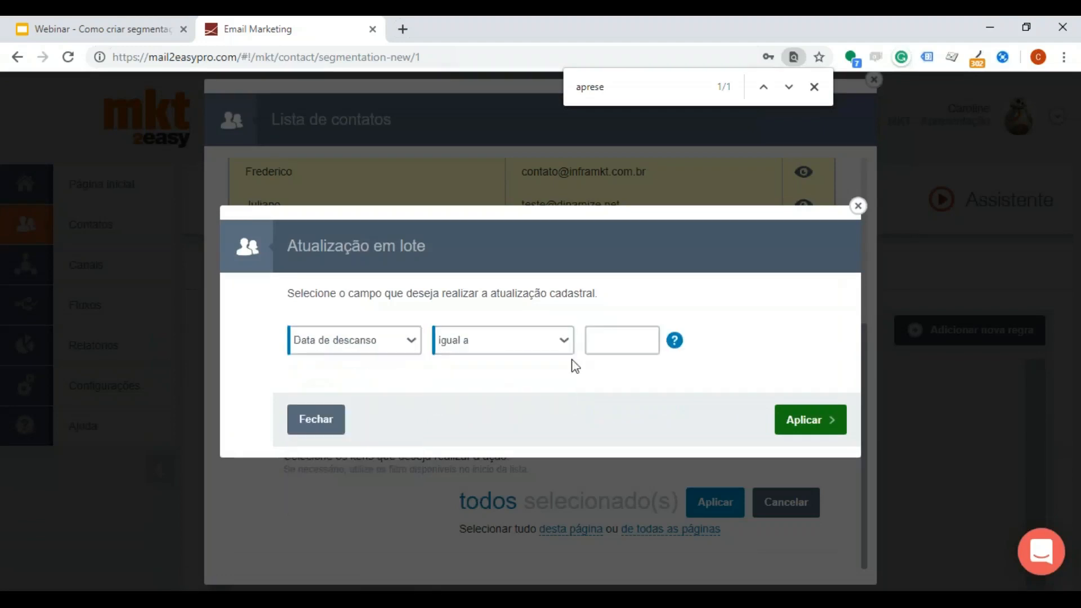
{"action": "left_click", "coordinate": [596, 342]}
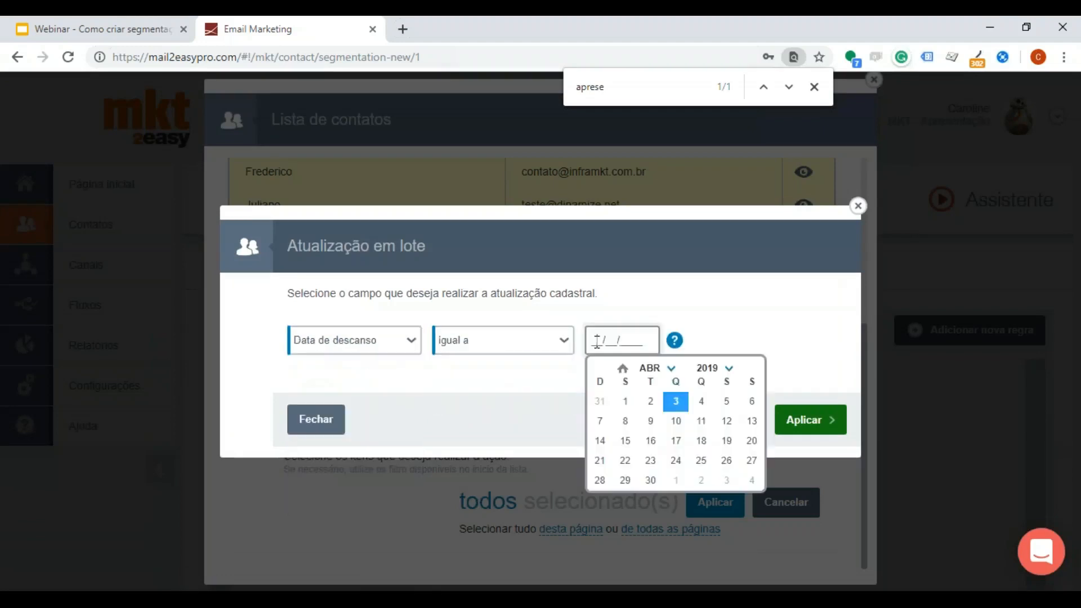
{"action": "left_click", "coordinate": [727, 371]}
{"action": "left_click", "coordinate": [700, 409]}
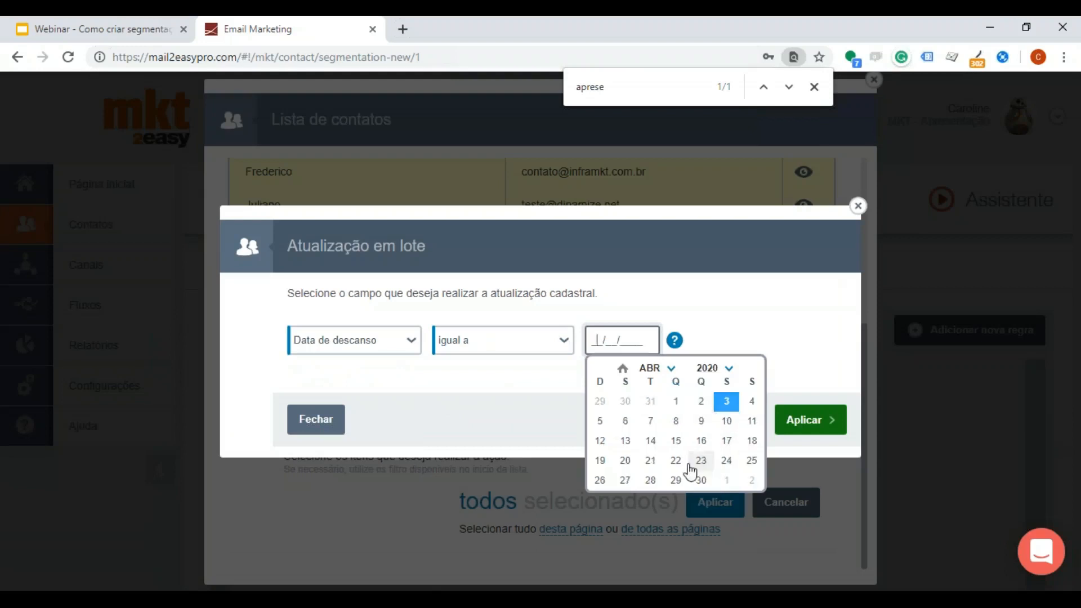
{"action": "left_click", "coordinate": [700, 480]}
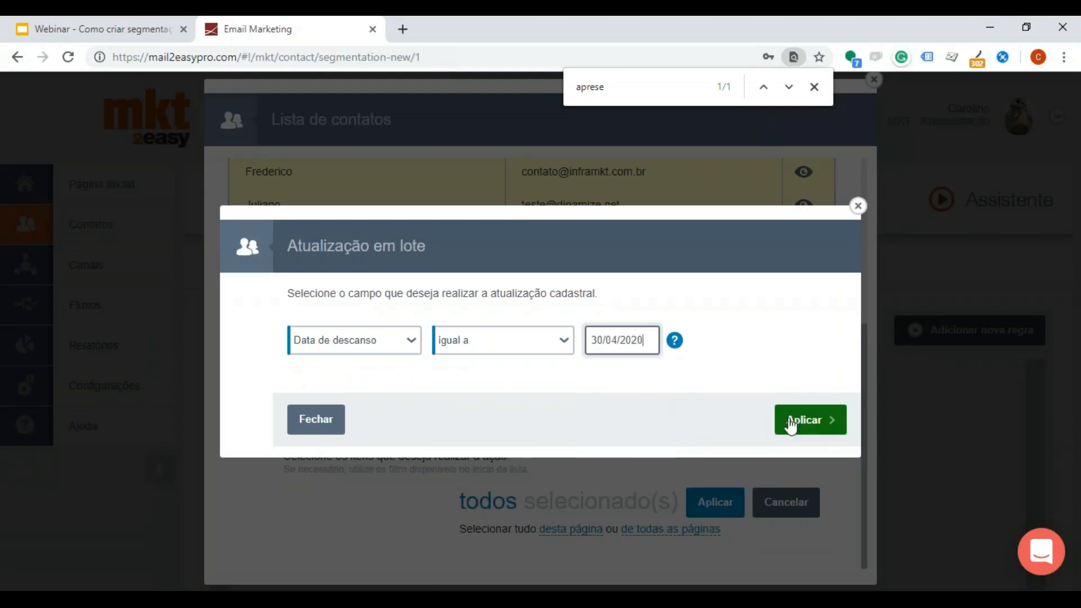
{"action": "left_click", "coordinate": [857, 206]}
{"action": "left_click", "coordinate": [874, 80]}
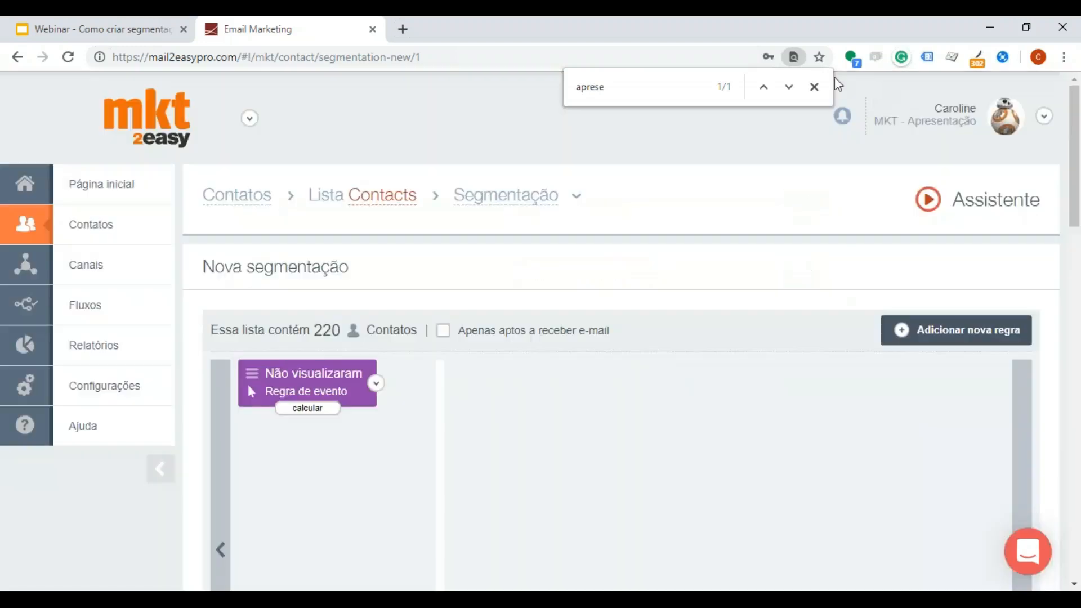
Step: Close the in-page search and start a new automation flow from scratch (Crie do zero) for the Contacts list
{"action": "left_click", "coordinate": [814, 87]}
{"action": "left_click", "coordinate": [105, 311]}
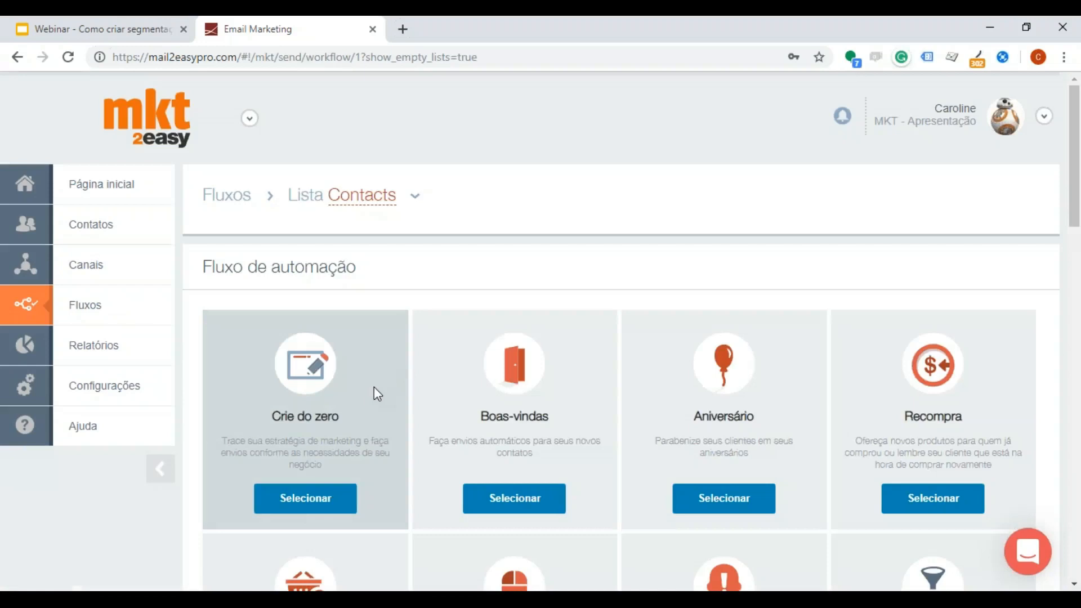
{"action": "left_click", "coordinate": [285, 503]}
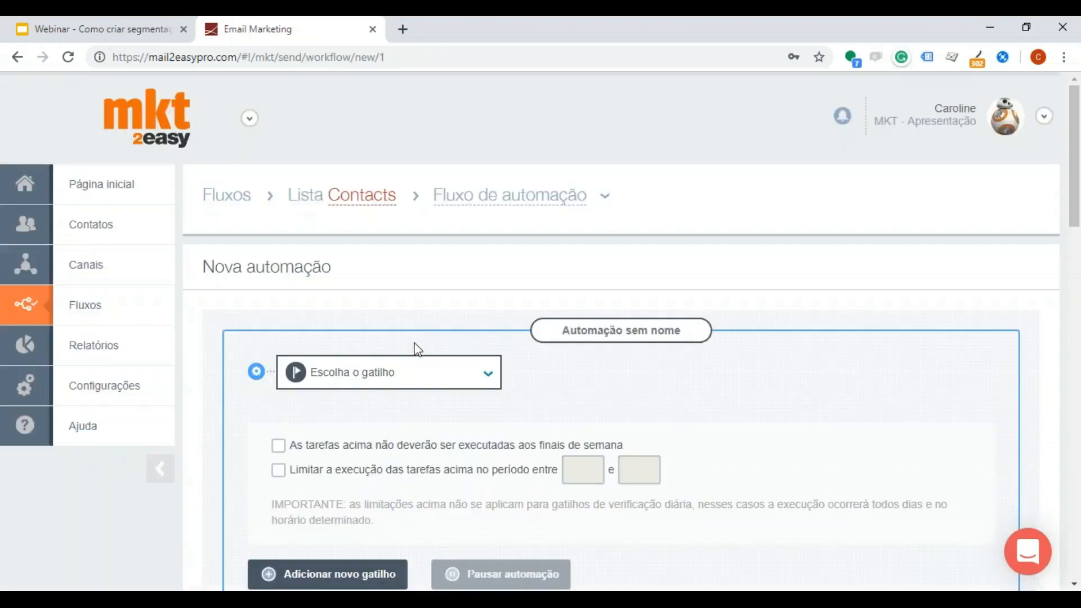
Step: Set the automation trigger to Comportamento do contato with Não interagiram, considering all contacts in the base
{"action": "left_click", "coordinate": [389, 373]}
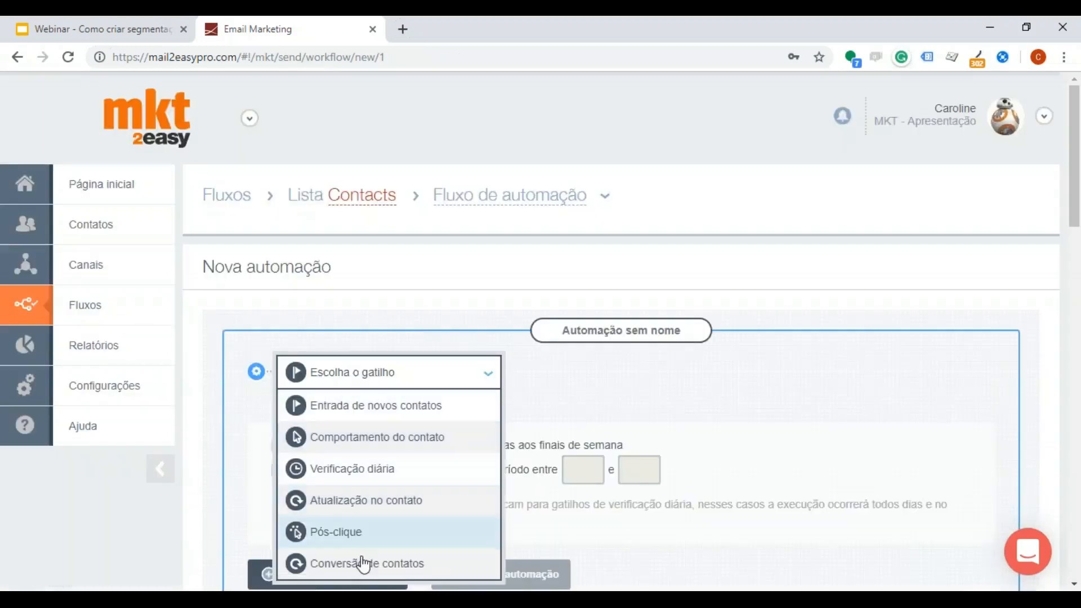
{"action": "left_click", "coordinate": [400, 439]}
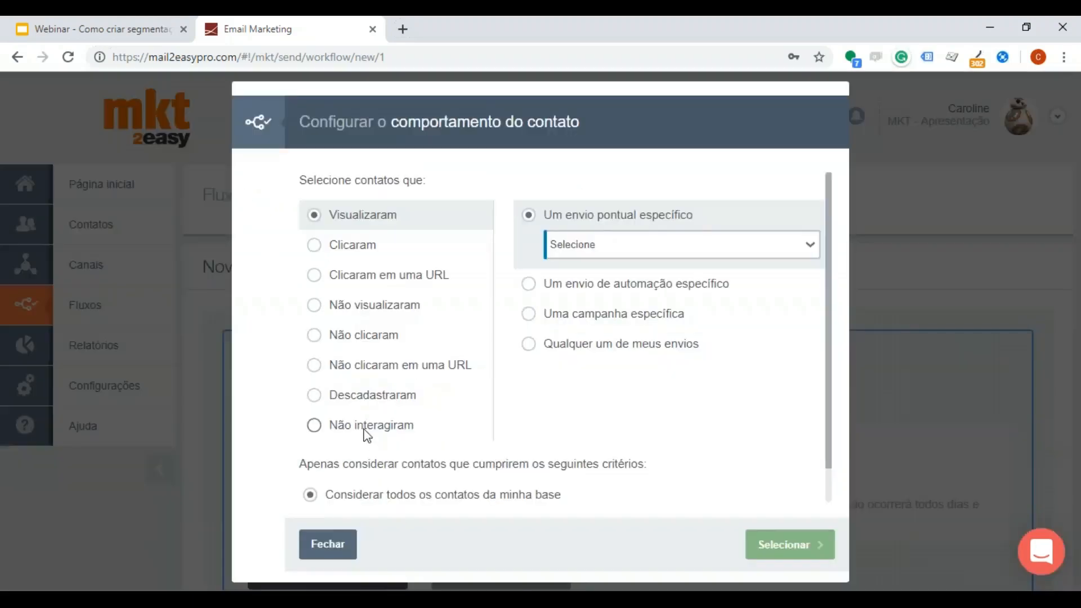
{"action": "left_click", "coordinate": [366, 430]}
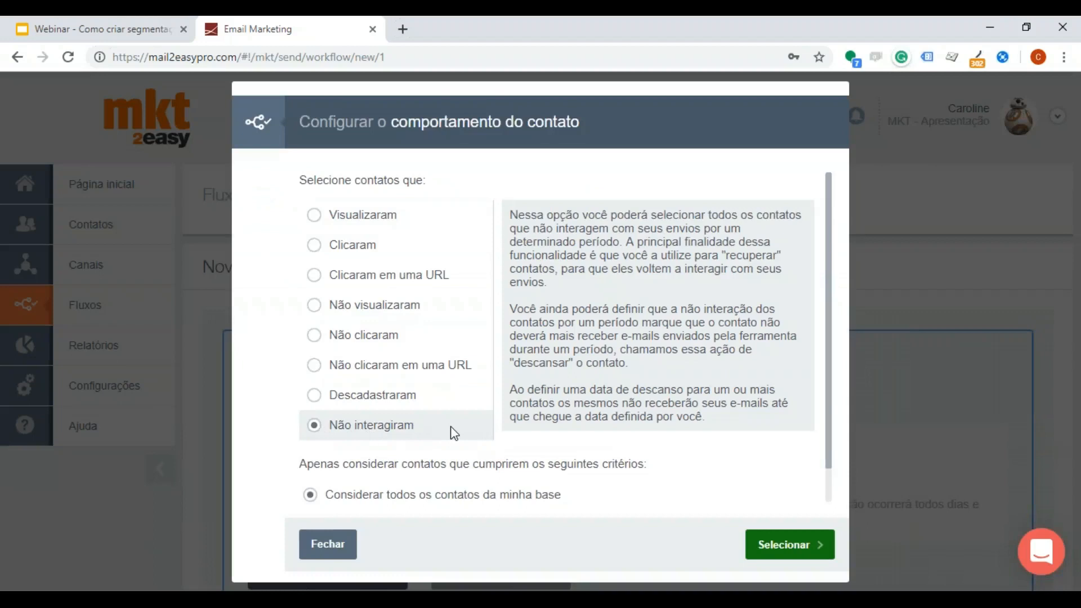
{"action": "left_click_drag", "start_coordinate": [706, 425], "coordinate": [545, 232]}
{"action": "left_click", "coordinate": [545, 233]}
{"action": "left_click", "coordinate": [779, 557]}
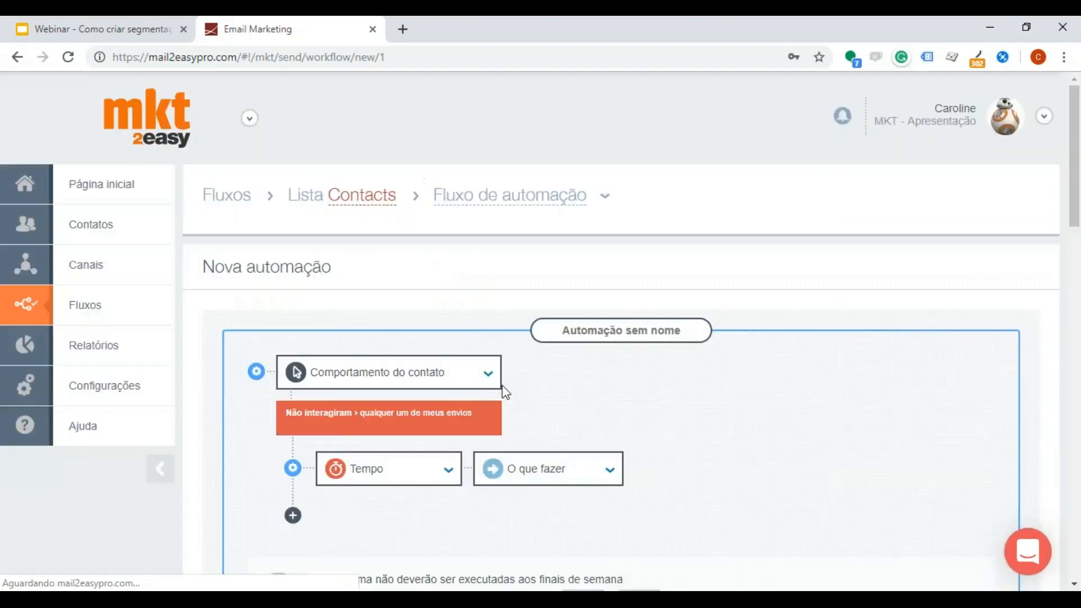
Step: Set the waiting time of the trigger's first task to Após 30 dias
{"action": "scroll", "coordinate": [500, 416], "scroll_direction": "down", "scroll_amount": 3}
{"action": "left_click", "coordinate": [410, 310]}
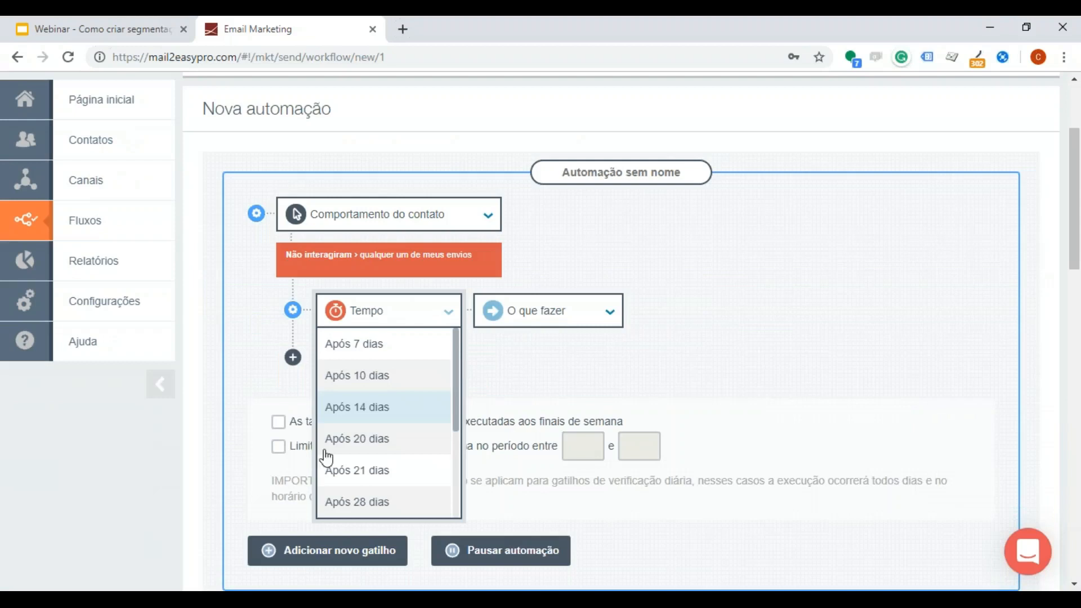
{"action": "scroll", "coordinate": [338, 445], "scroll_direction": "down", "scroll_amount": 3}
{"action": "left_click", "coordinate": [356, 453]}
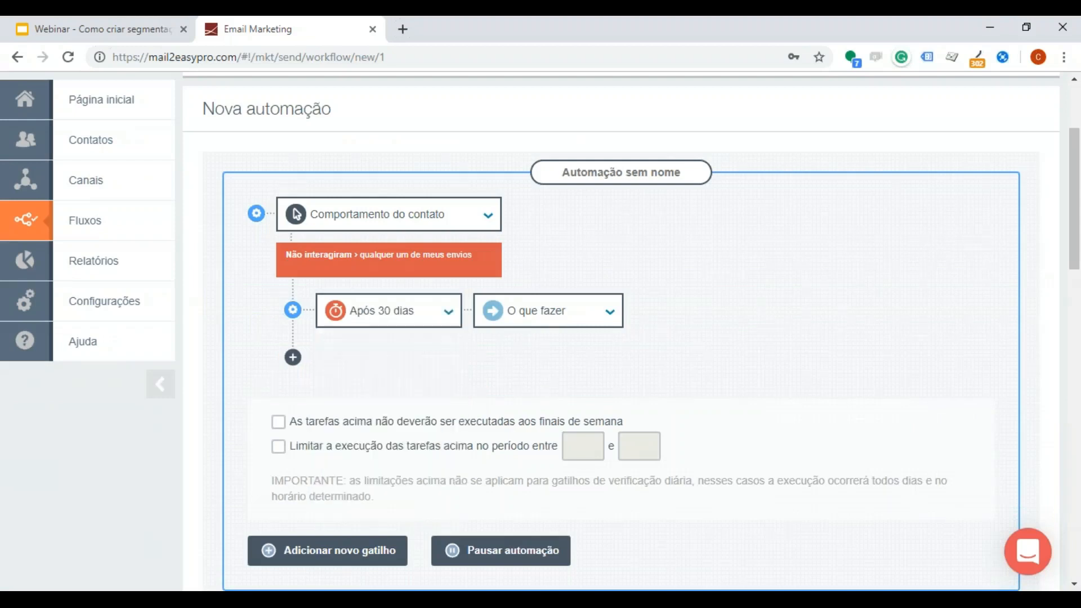
Step: Set the waiting time of the trigger's first task to Após 180 dias
{"action": "left_click", "coordinate": [400, 317]}
{"action": "scroll", "coordinate": [406, 447], "scroll_direction": "down", "scroll_amount": 5}
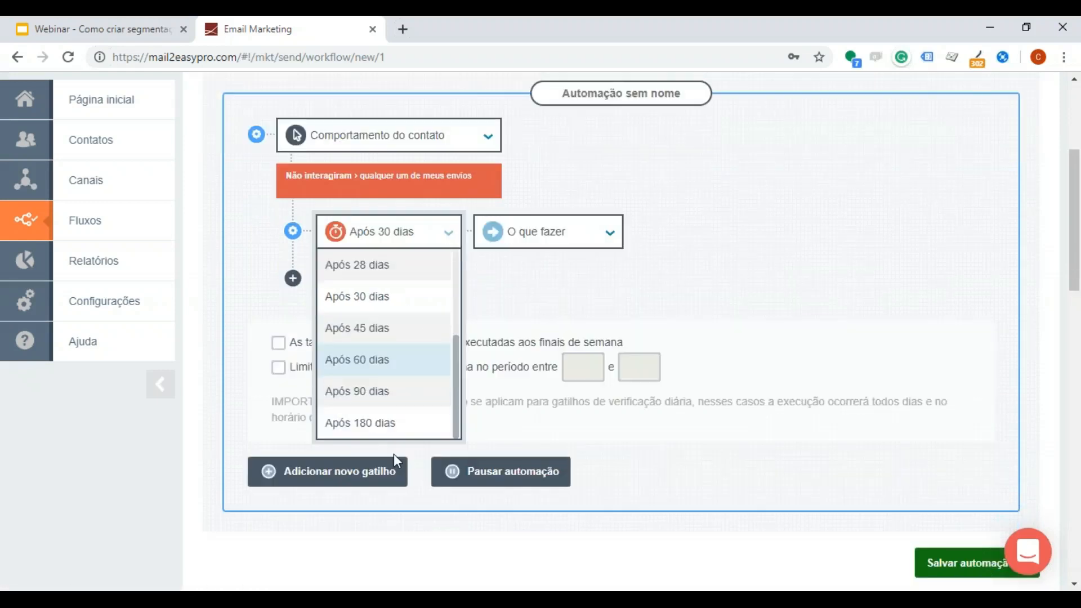
{"action": "left_click", "coordinate": [373, 423]}
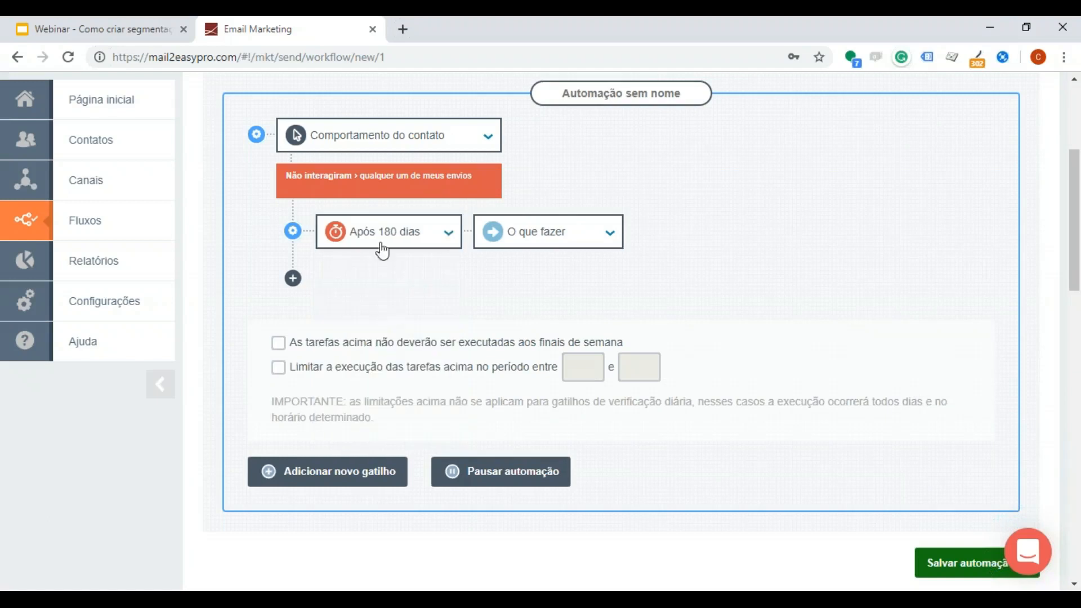
Step: Set the task's action to Atualizar dados, using Colocar contato em descanso with a rest period of 90 days
{"action": "left_click", "coordinate": [549, 235]}
{"action": "scroll", "coordinate": [586, 232], "scroll_direction": "down", "scroll_amount": 3}
{"action": "scroll", "coordinate": [552, 304], "scroll_direction": "up", "scroll_amount": 3}
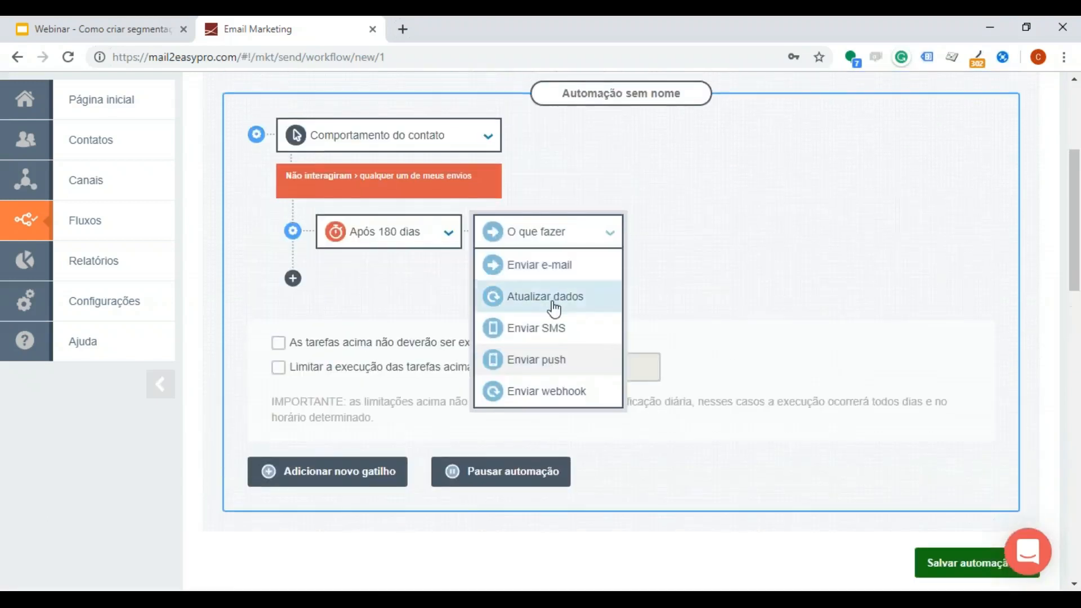
{"action": "left_click", "coordinate": [551, 298]}
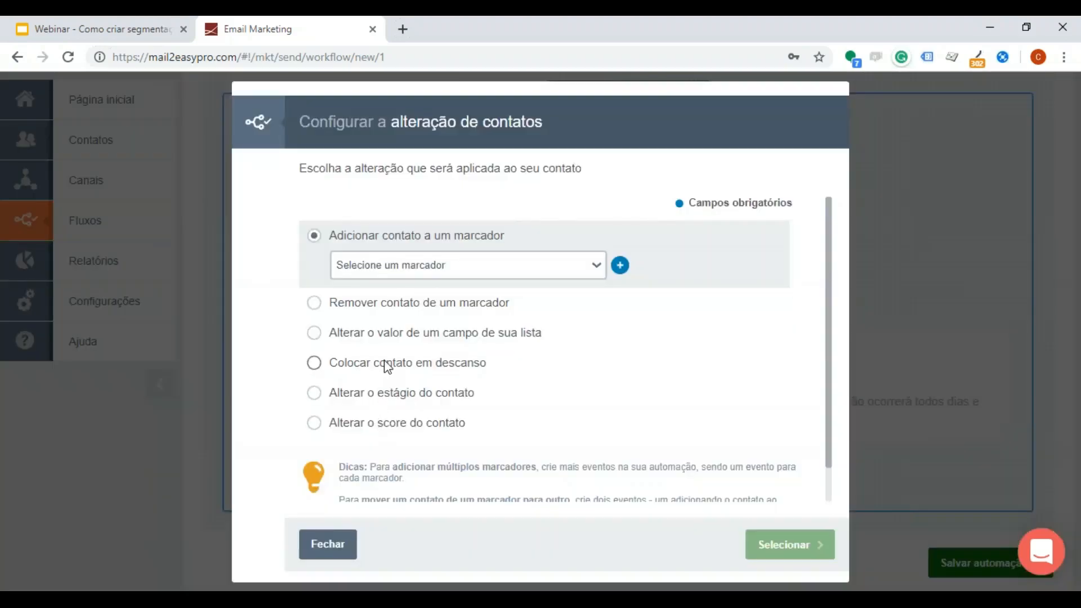
{"action": "left_click", "coordinate": [387, 365]}
{"action": "left_click", "coordinate": [419, 361]}
{"action": "type", "text": "90"}
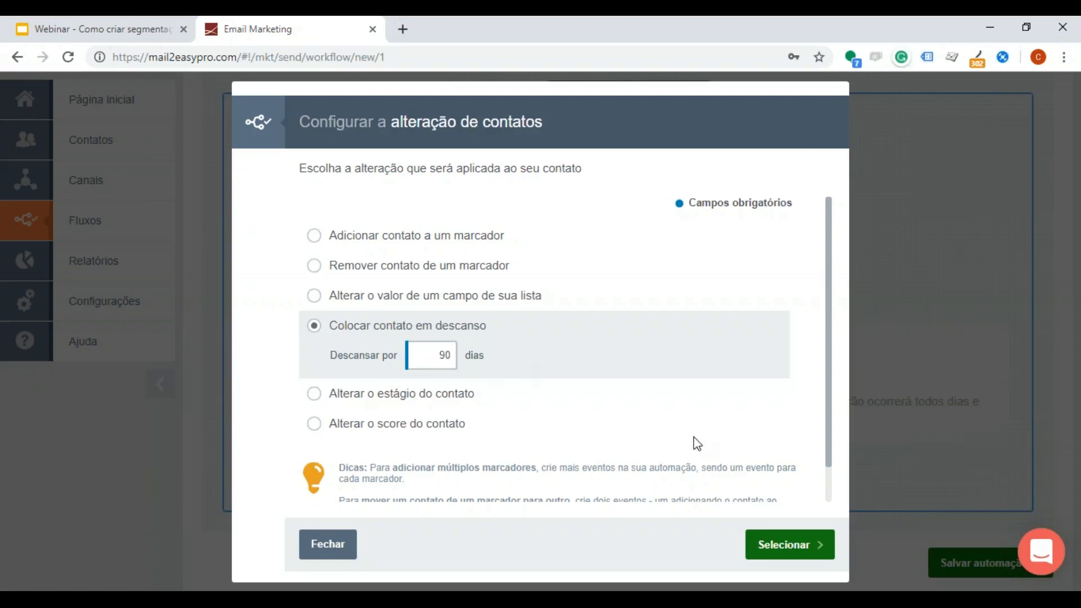
{"action": "left_click", "coordinate": [1068, 289]}
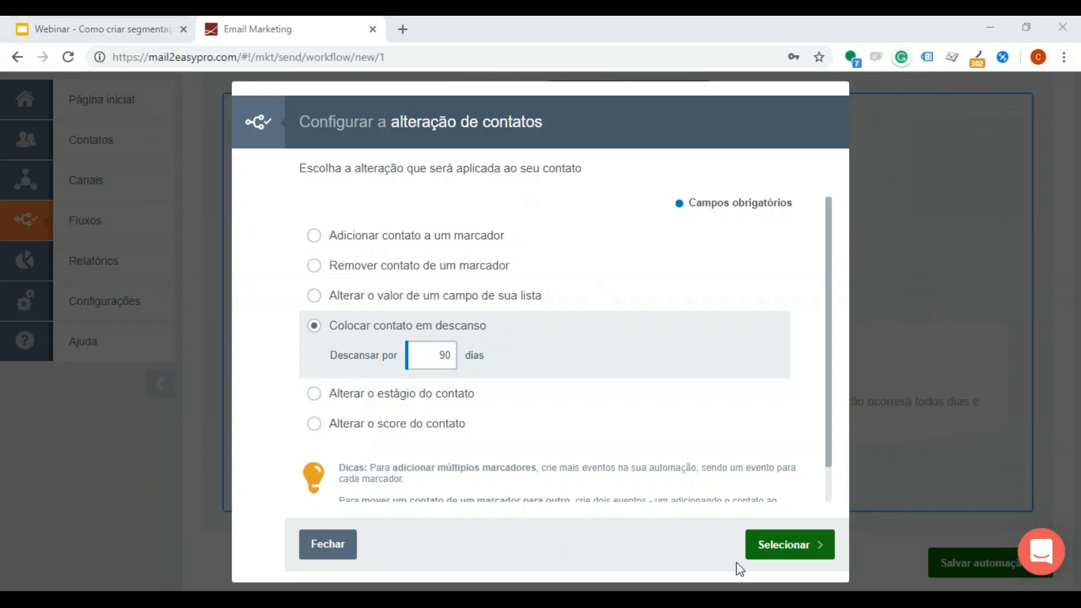
{"action": "left_click", "coordinate": [757, 547]}
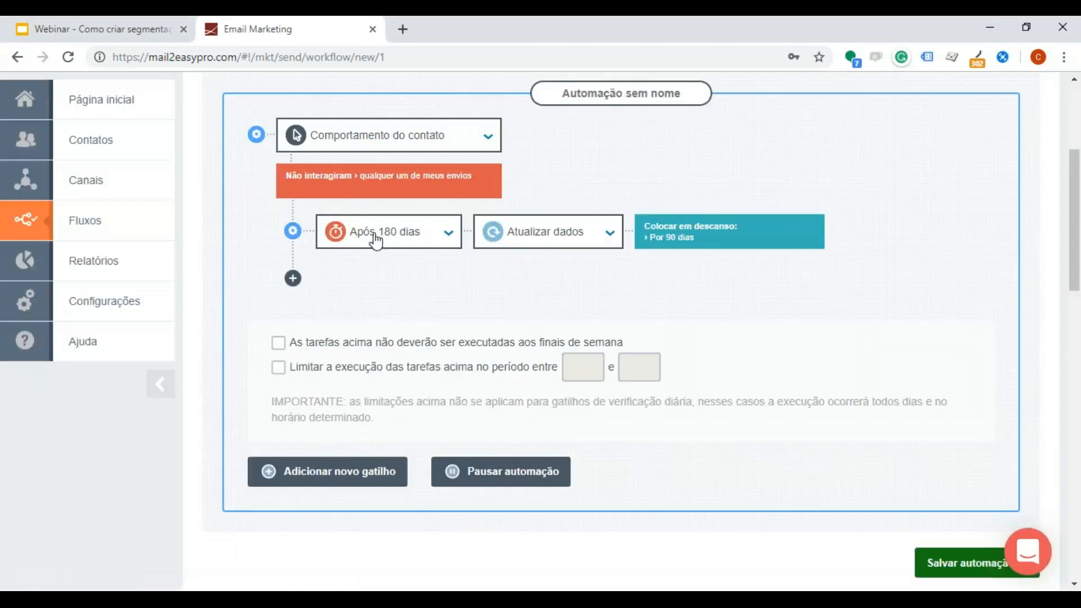
{"action": "scroll", "coordinate": [411, 248], "scroll_direction": "up", "scroll_amount": 2}
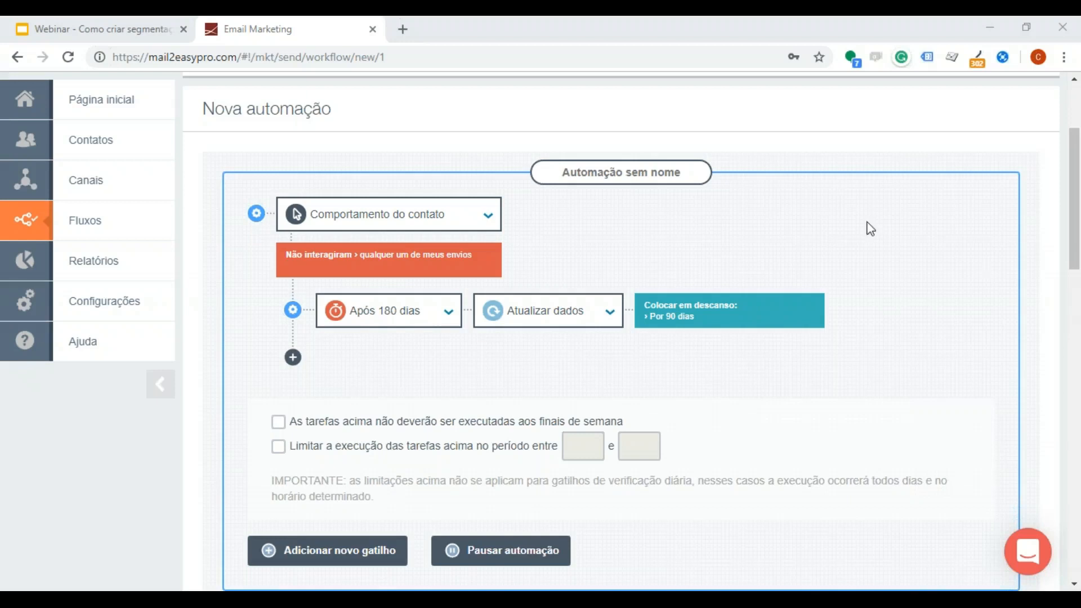
{"action": "mouse_move", "coordinate": [457, 258]}
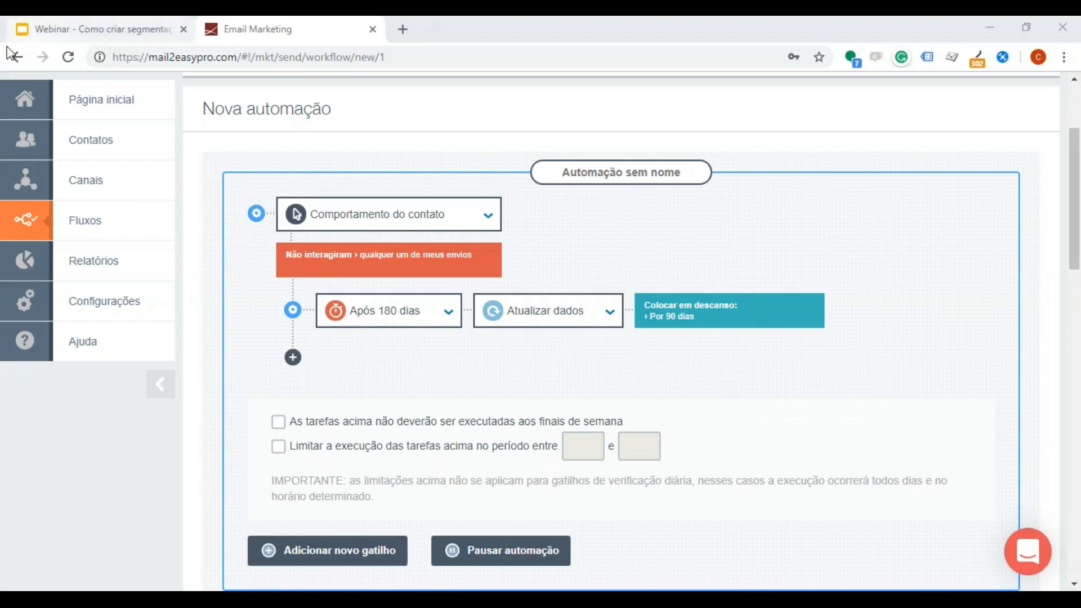
Step: Leave the new automation for the contact lists page, confirming that its changes are discarded
{"action": "left_click", "coordinate": [129, 142]}
{"action": "left_click", "coordinate": [234, 126]}
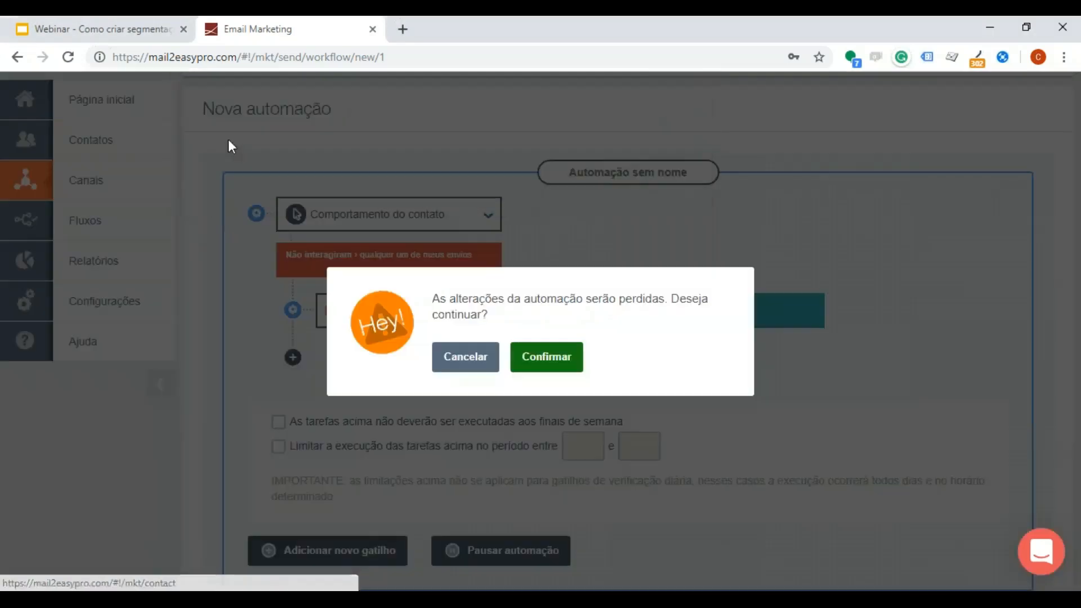
{"action": "left_click", "coordinate": [546, 358]}
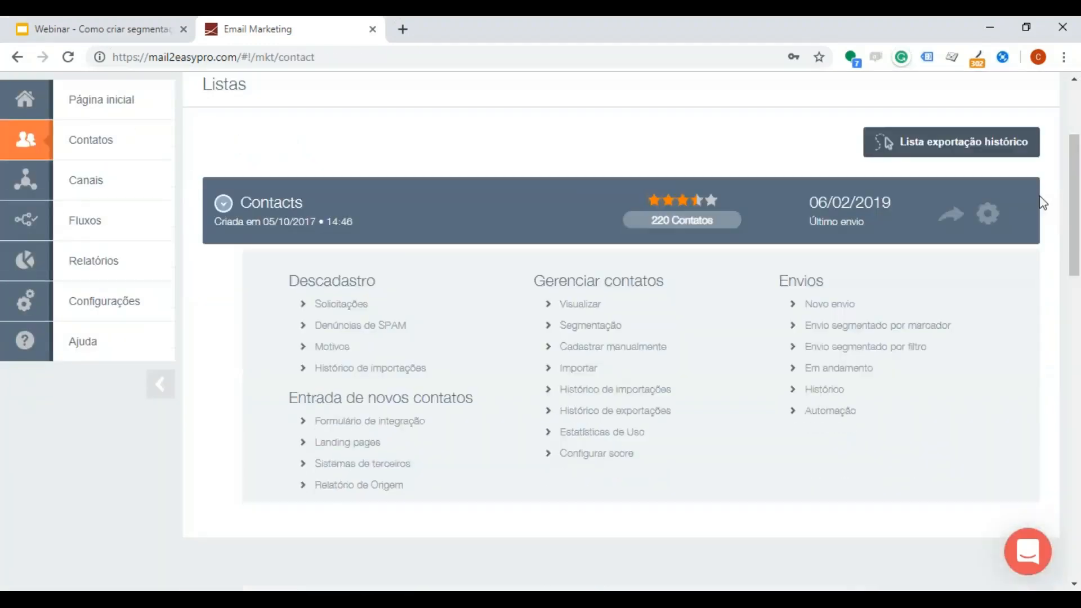
{"action": "scroll", "coordinate": [1042, 202], "scroll_direction": "down", "scroll_amount": 1}
Step: Switch the company to the Dinamize oficial account and accept creating a new session
{"action": "scroll", "coordinate": [328, 238], "scroll_direction": "up", "scroll_amount": 3}
{"action": "left_click", "coordinate": [251, 118]}
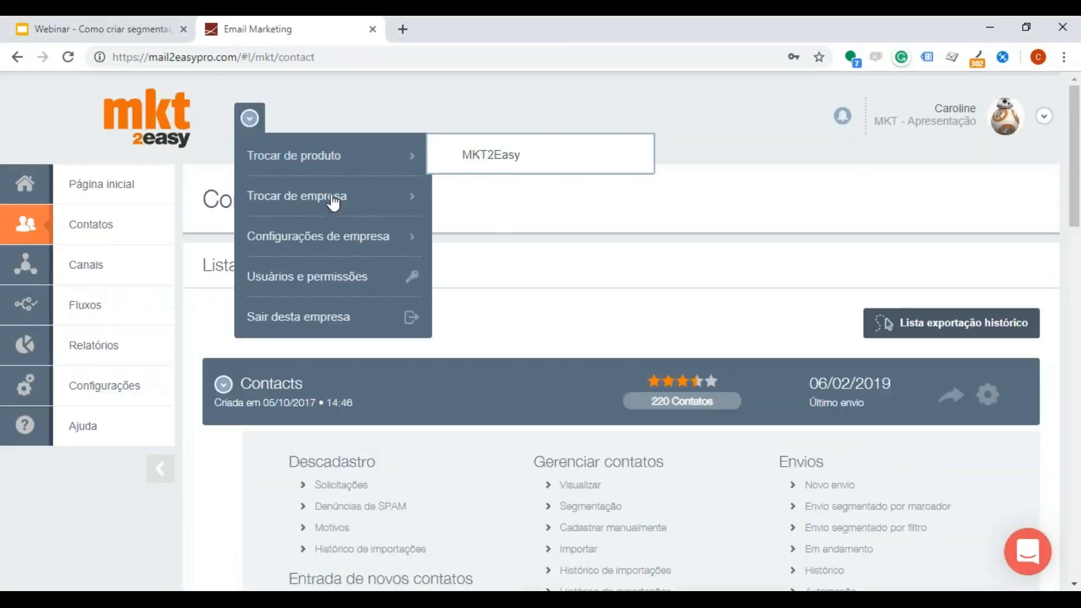
{"action": "mouse_move", "coordinate": [332, 204]}
{"action": "left_click", "coordinate": [537, 319]}
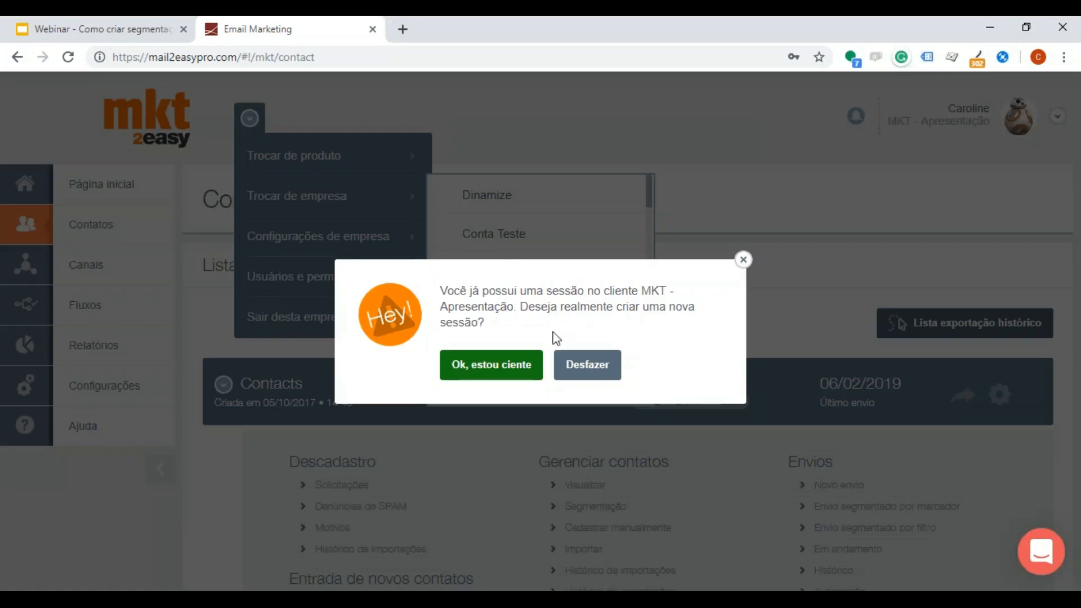
{"action": "left_click", "coordinate": [485, 364]}
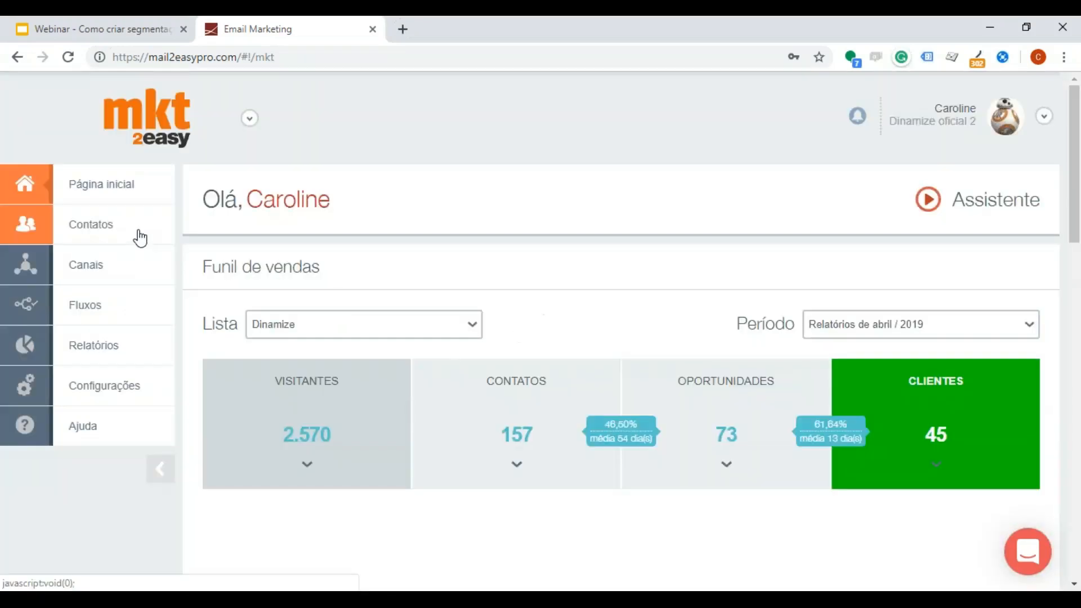
Step: Go to the contact lists and open Estatísticas de Uso for the Dinamize list
{"action": "left_click", "coordinate": [229, 222]}
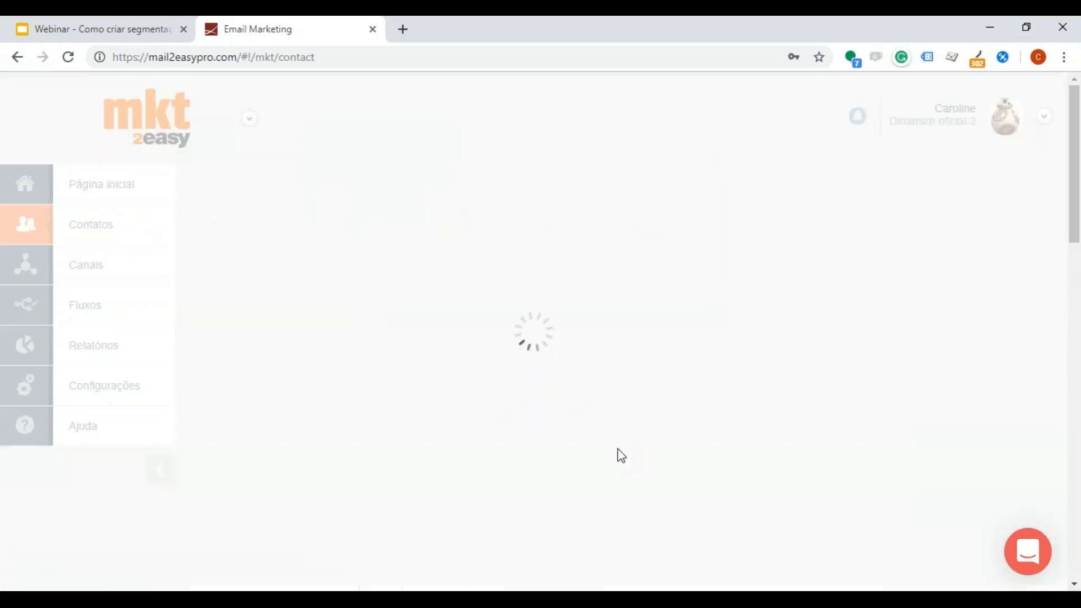
{"action": "scroll", "coordinate": [619, 445], "scroll_direction": "down", "scroll_amount": 2}
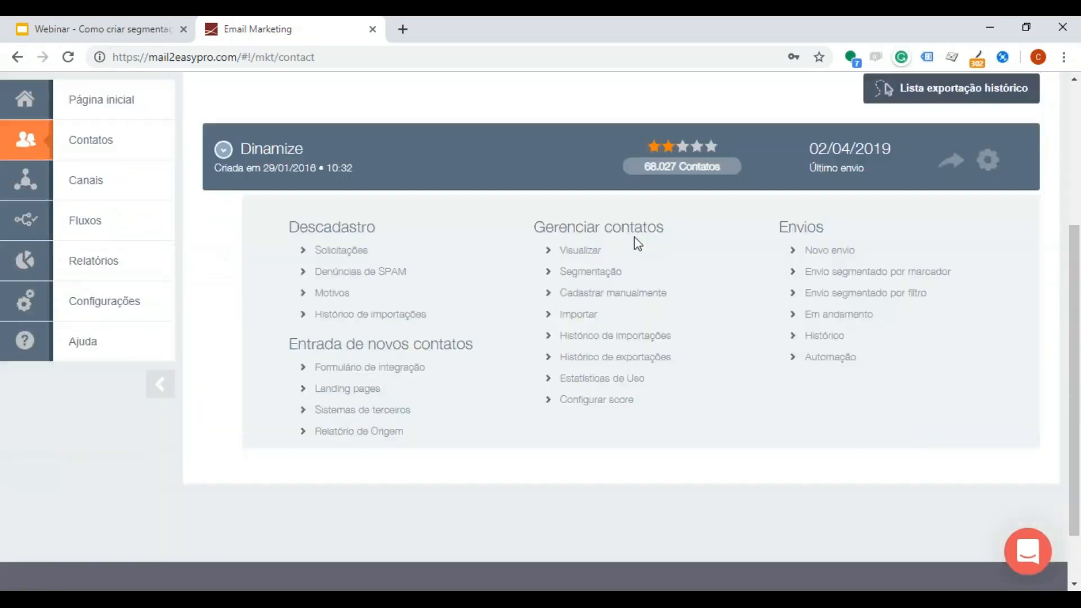
{"action": "scroll", "coordinate": [633, 242], "scroll_direction": "down", "scroll_amount": 1}
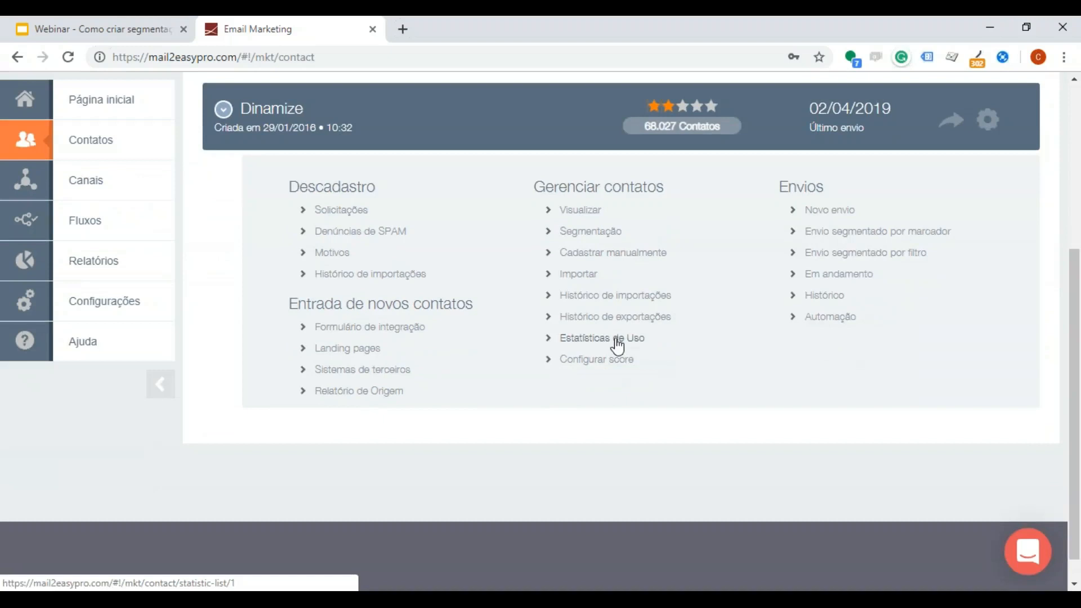
{"action": "left_click", "coordinate": [617, 341]}
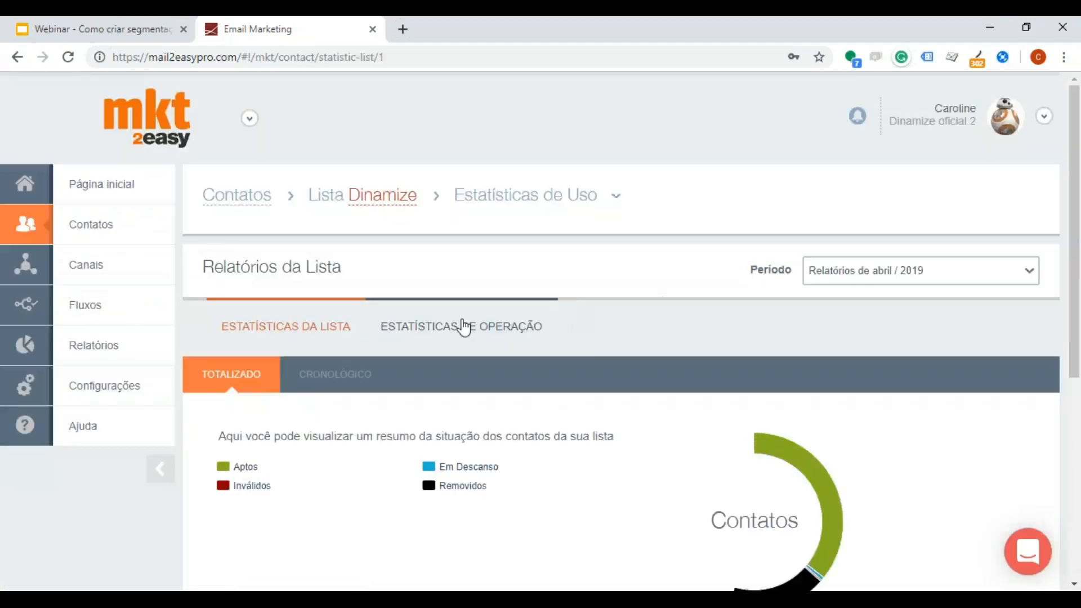
Step: Examine the list's April 2019 totals for Aptos, Em Descanso, Inválidos and Removidos, and check which report periods are available
{"action": "scroll", "coordinate": [461, 332], "scroll_direction": "down", "scroll_amount": 3}
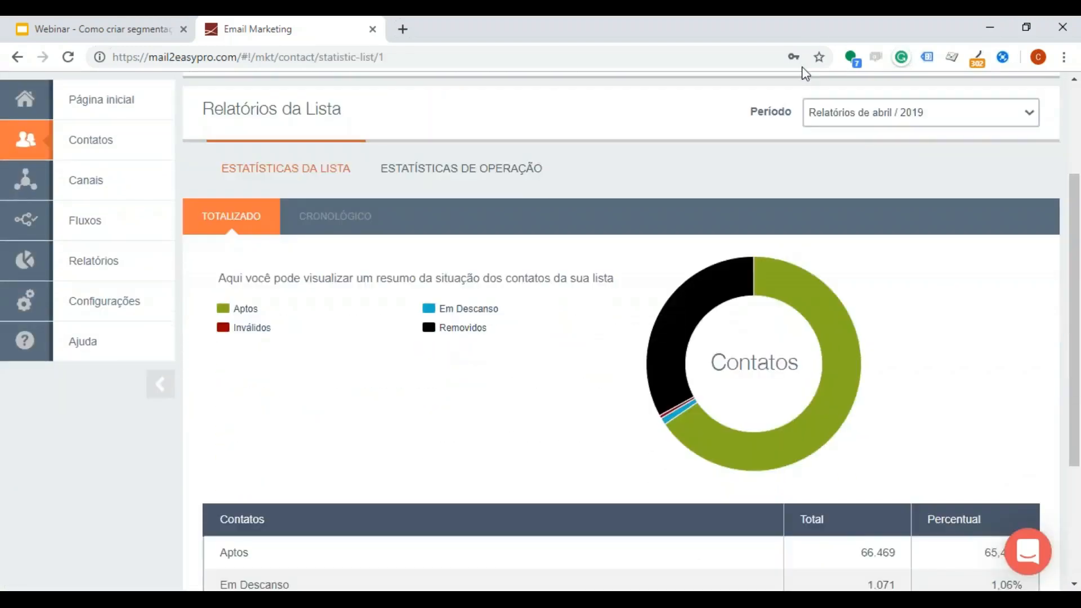
{"action": "left_click", "coordinate": [867, 113]}
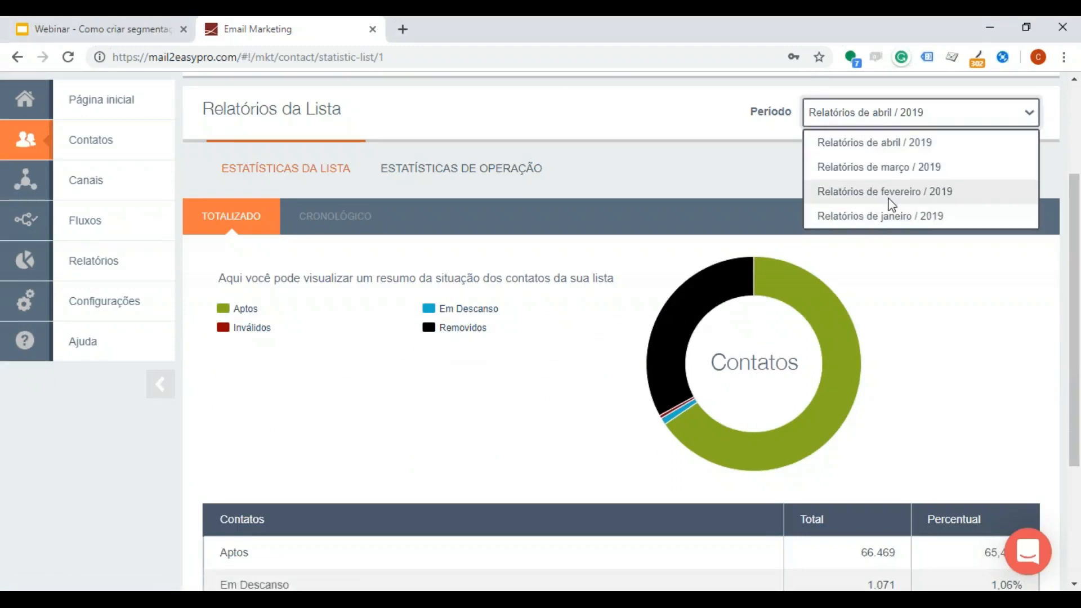
{"action": "left_click", "coordinate": [916, 303]}
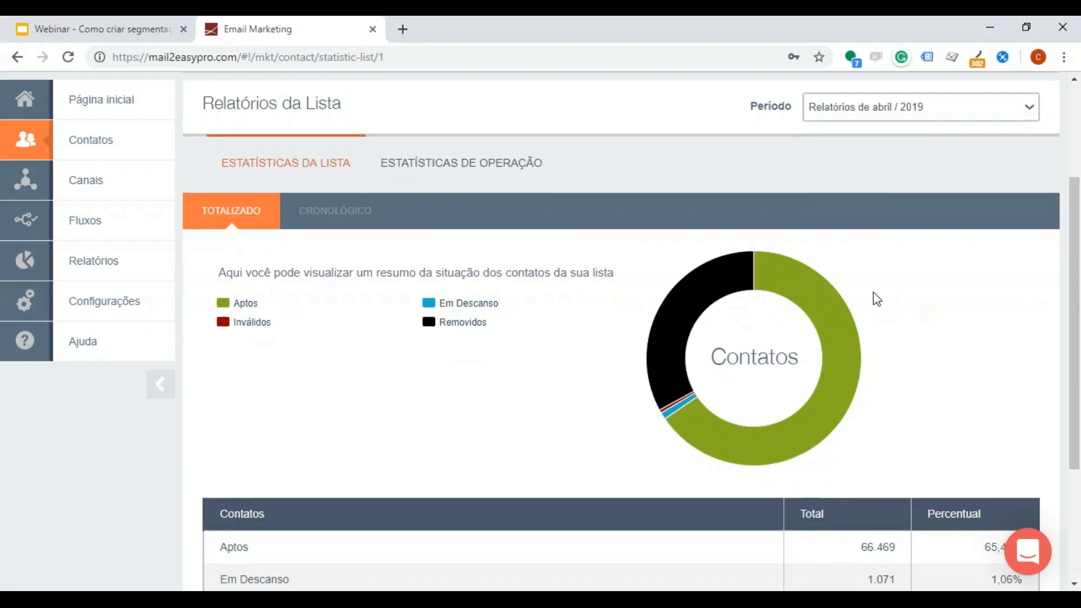
{"action": "scroll", "coordinate": [873, 292], "scroll_direction": "down", "scroll_amount": 3}
{"action": "scroll", "coordinate": [362, 289], "scroll_direction": "up", "scroll_amount": 1}
{"action": "scroll", "coordinate": [349, 225], "scroll_direction": "down", "scroll_amount": 1}
{"action": "double_click", "coordinate": [242, 396]}
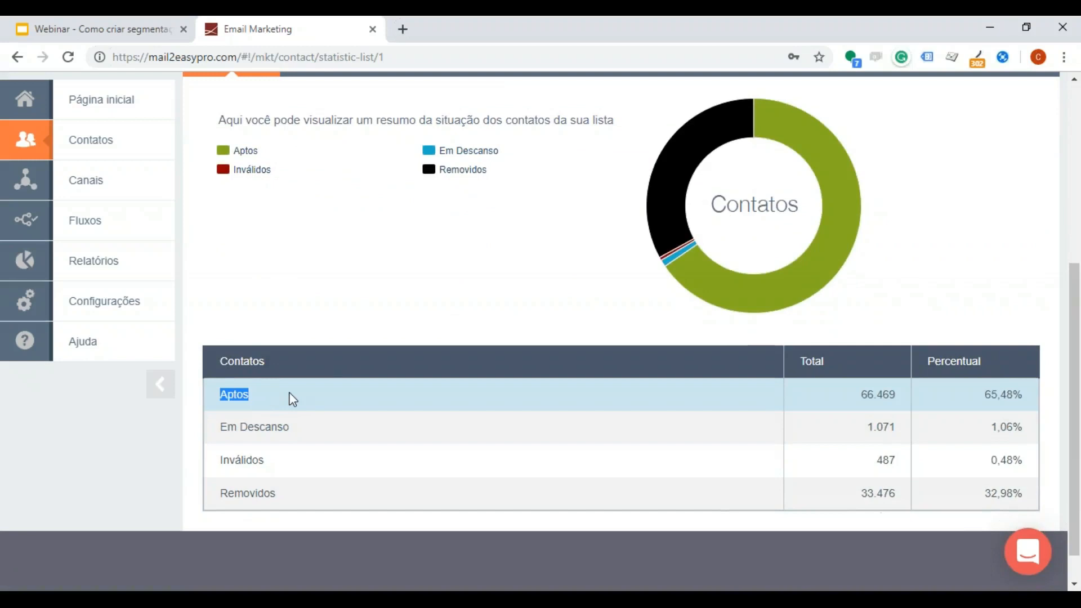
{"action": "left_click", "coordinate": [225, 425]}
{"action": "left_click_drag", "start_coordinate": [221, 426], "coordinate": [306, 432]}
{"action": "left_click_drag", "start_coordinate": [220, 460], "coordinate": [260, 462]}
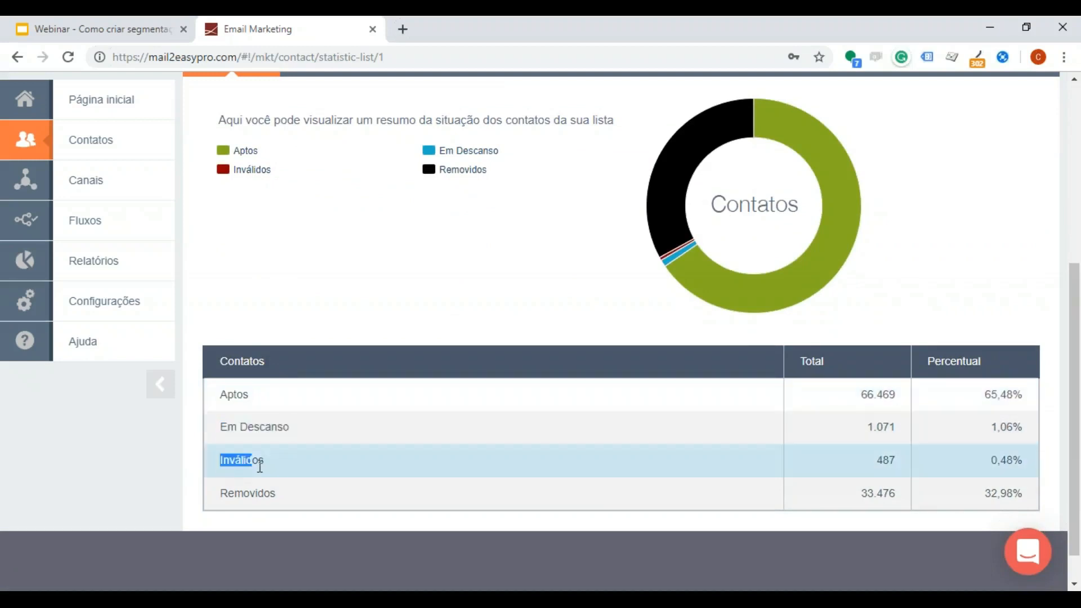
{"action": "left_click_drag", "start_coordinate": [220, 493], "coordinate": [276, 494]}
Step: Show the list statistics in the Cronológico view for the period março / 2019
{"action": "scroll", "coordinate": [362, 473], "scroll_direction": "up", "scroll_amount": 3}
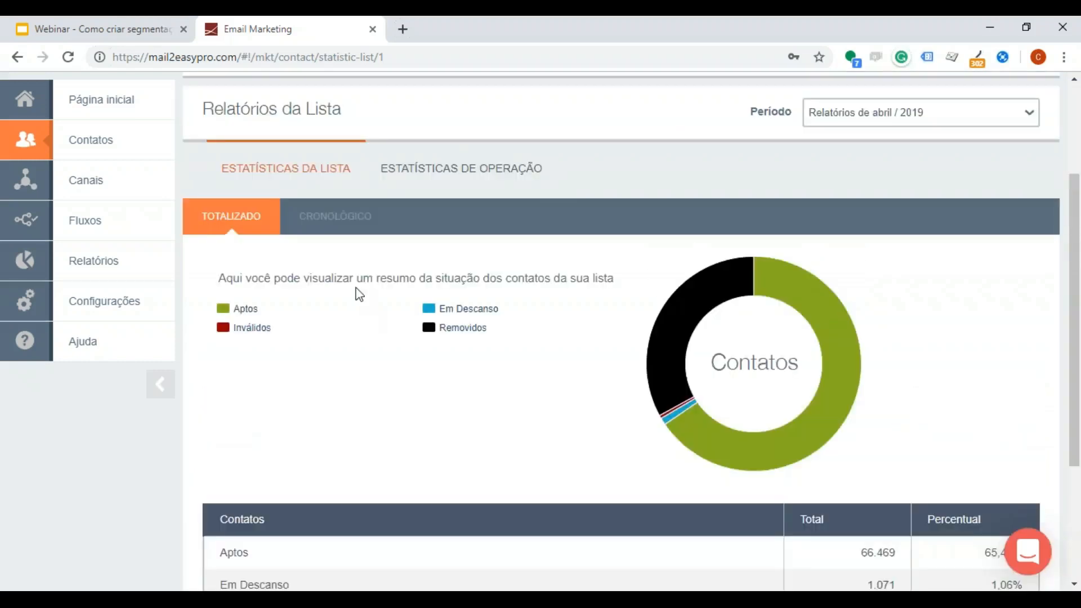
{"action": "left_click", "coordinate": [337, 221]}
{"action": "scroll", "coordinate": [431, 378], "scroll_direction": "down", "scroll_amount": 3}
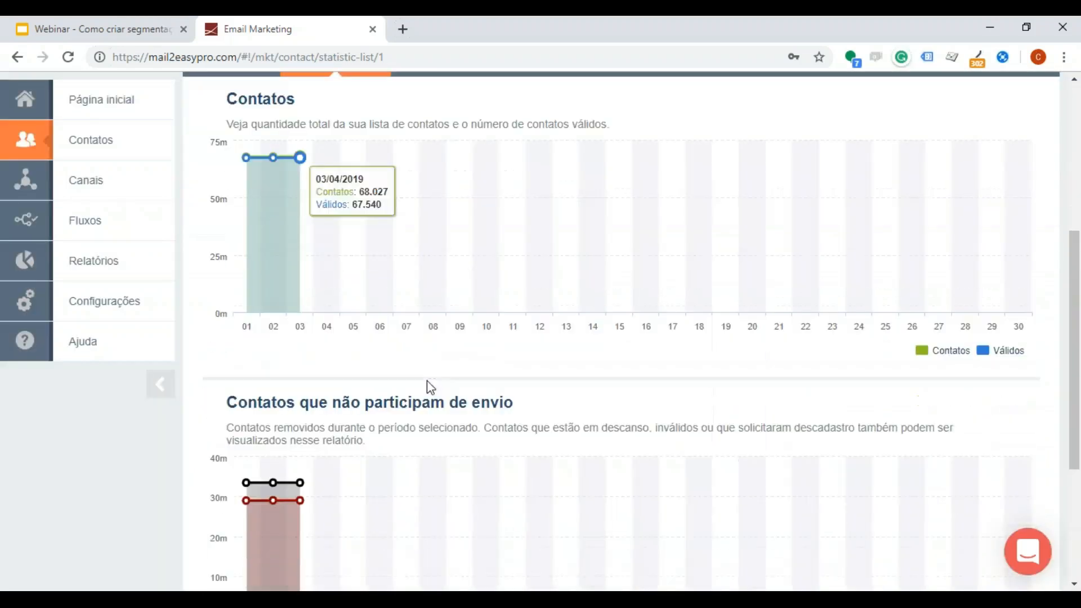
{"action": "scroll", "coordinate": [940, 113], "scroll_direction": "up", "scroll_amount": 5}
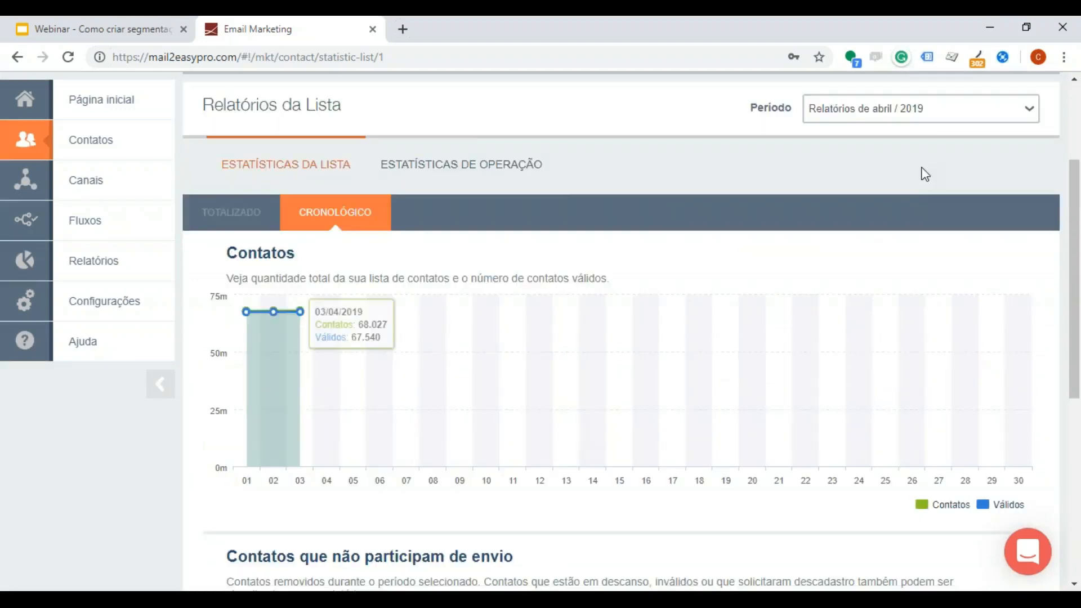
{"action": "left_click", "coordinate": [896, 276]}
{"action": "left_click", "coordinate": [882, 332]}
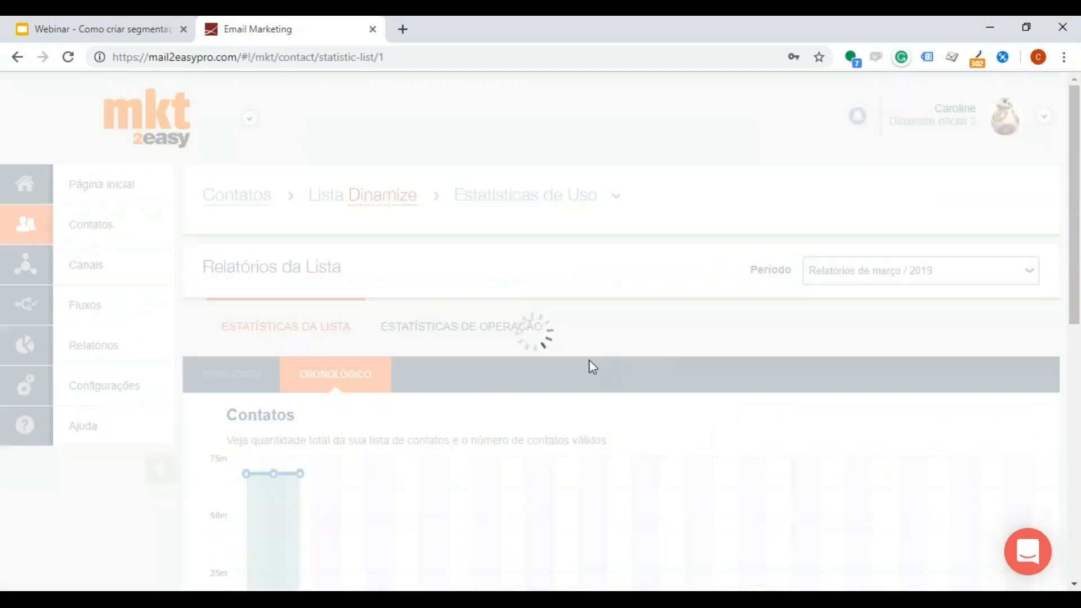
Step: Hide Inválidos, Removidos and Descadastro in the Contatos que não participam de envio chart, leaving only the Descanso series
{"action": "scroll", "coordinate": [417, 479], "scroll_direction": "down", "scroll_amount": 8}
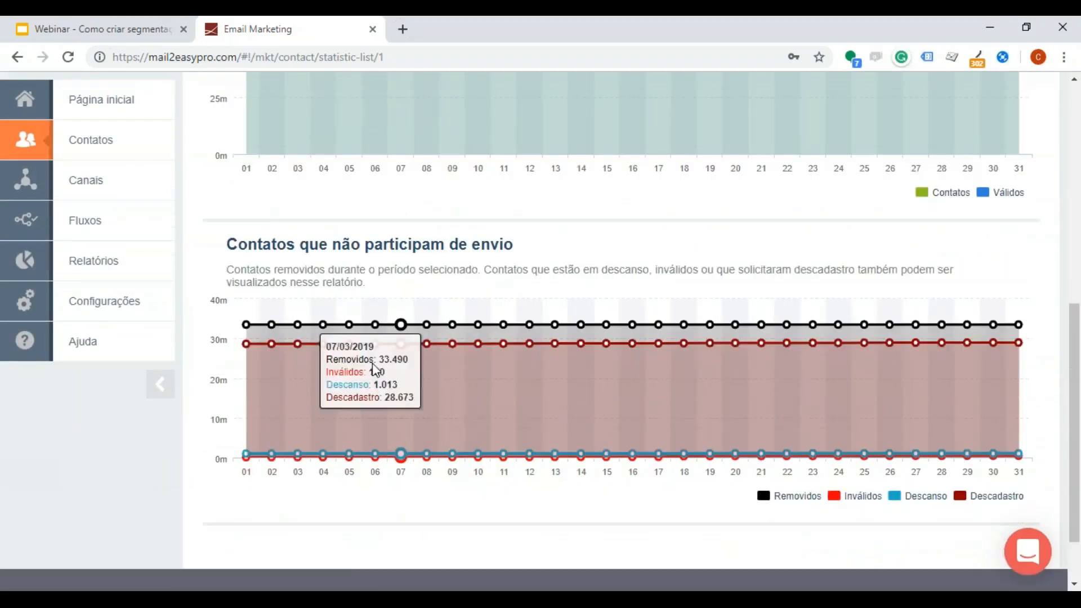
{"action": "left_click", "coordinate": [859, 498]}
{"action": "left_click", "coordinate": [791, 496]}
{"action": "left_click", "coordinate": [993, 496]}
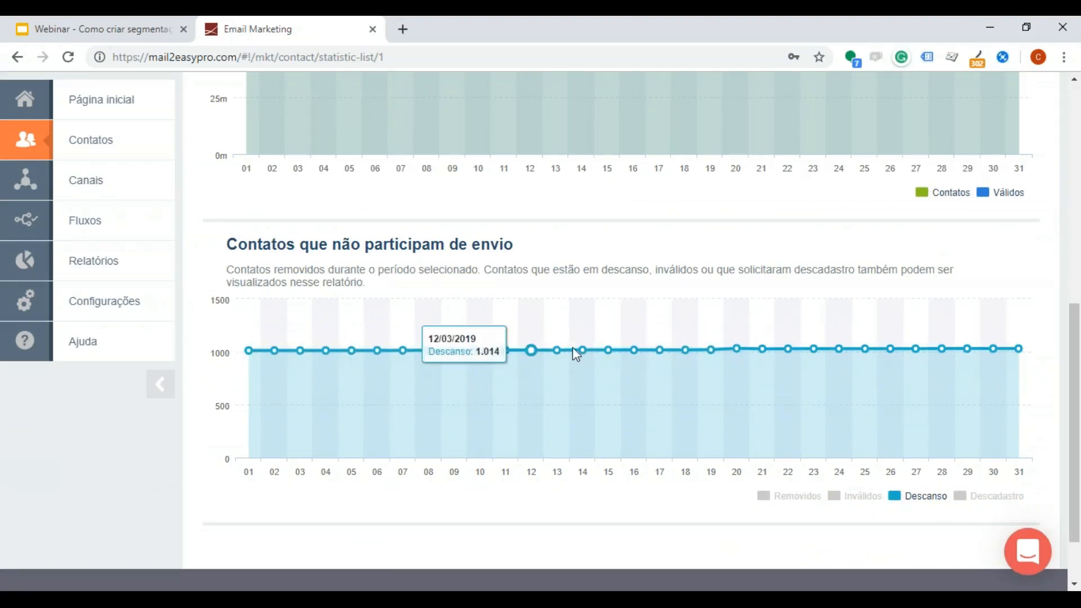
Step: Open the Descanso report within Estatísticas de Operação
{"action": "scroll", "coordinate": [653, 353], "scroll_direction": "up", "scroll_amount": 10}
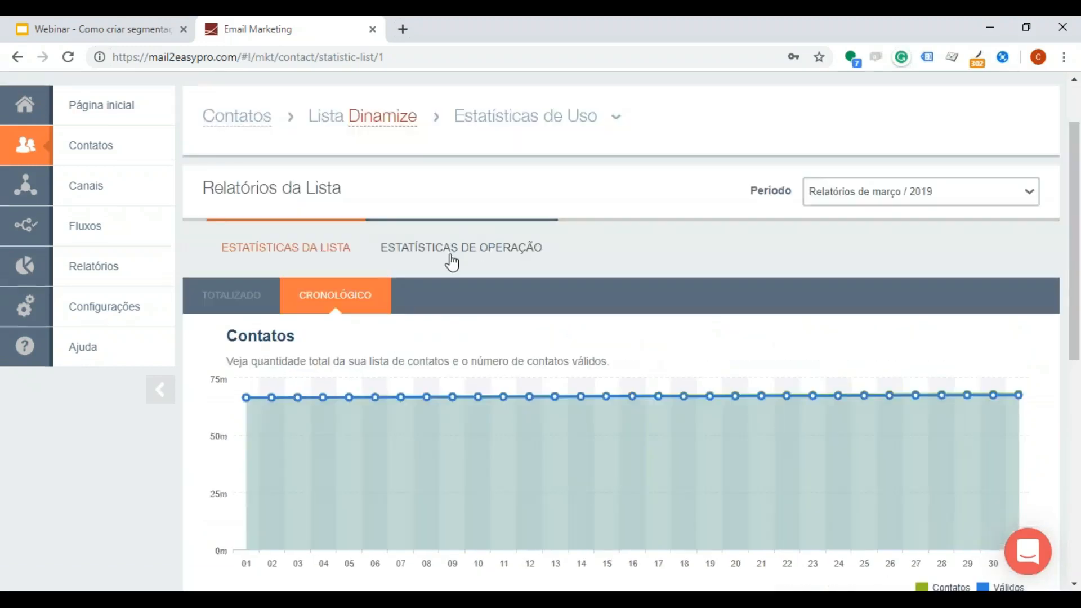
{"action": "left_click", "coordinate": [456, 259]}
{"action": "scroll", "coordinate": [496, 271], "scroll_direction": "down", "scroll_amount": 2}
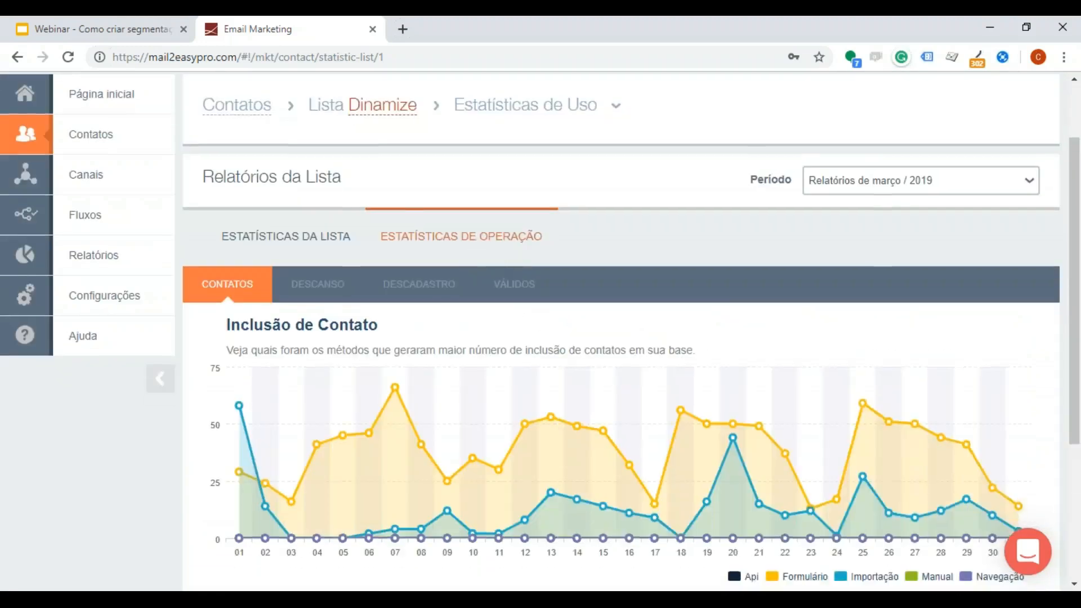
{"action": "left_click", "coordinate": [361, 232]}
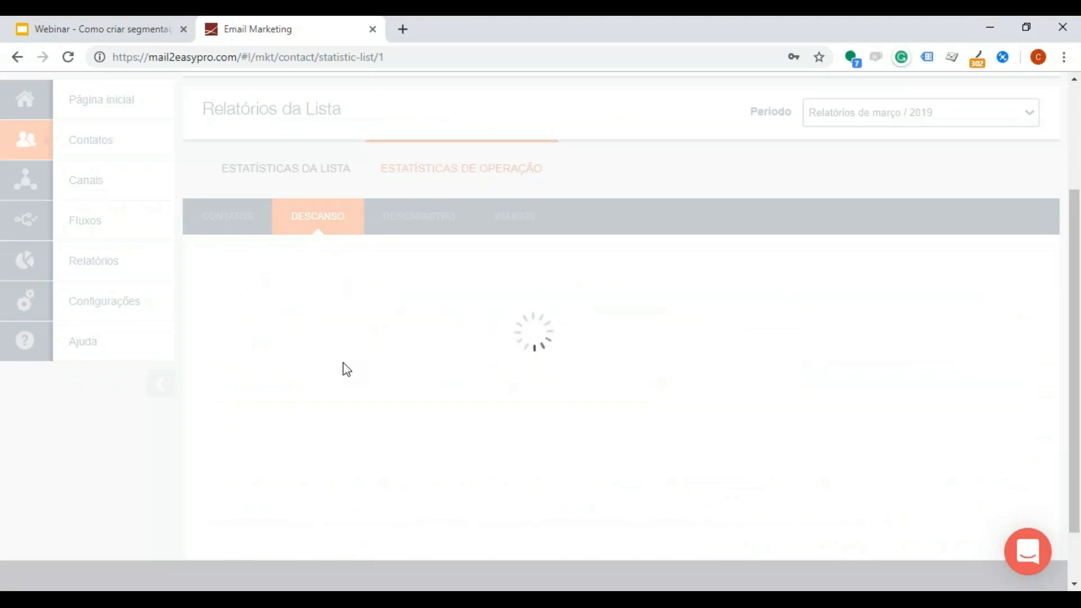
{"action": "scroll", "coordinate": [339, 370], "scroll_direction": "down", "scroll_amount": 3}
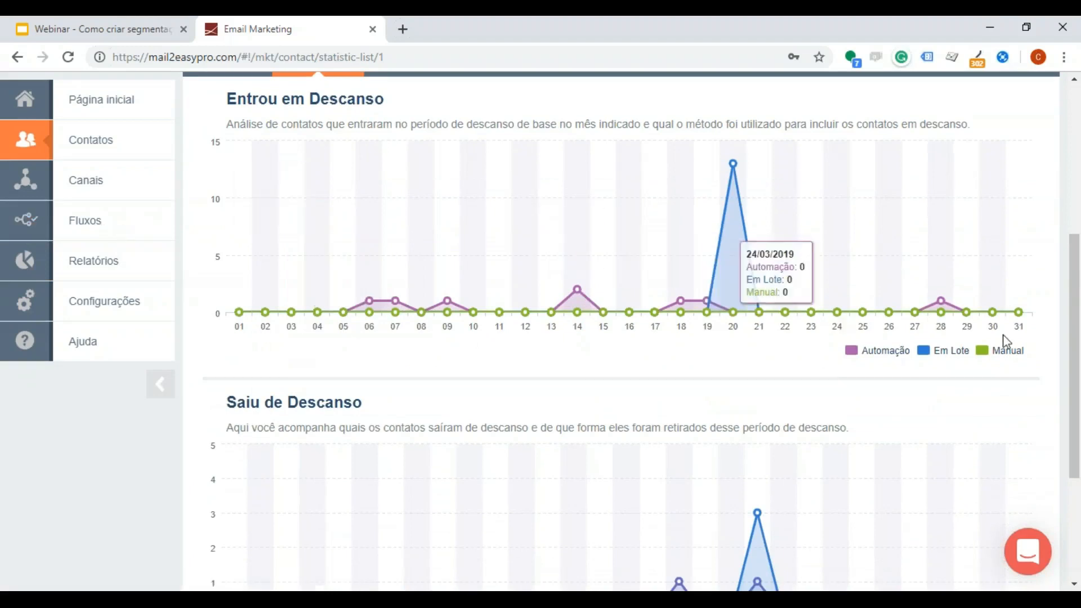
Step: Open the contact lists page in a new browser tab and return to the Descanso statistics
{"action": "mouse_move", "coordinate": [113, 144]}
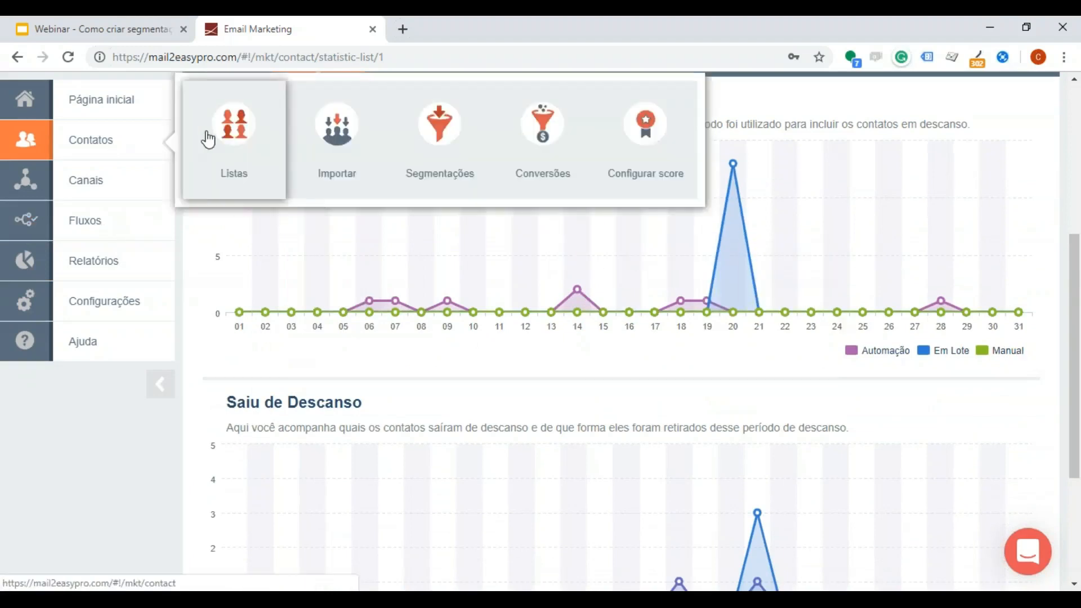
{"action": "right_click", "coordinate": [208, 139]}
{"action": "left_click", "coordinate": [263, 146]}
{"action": "key", "text": "ctrl+Tab"}
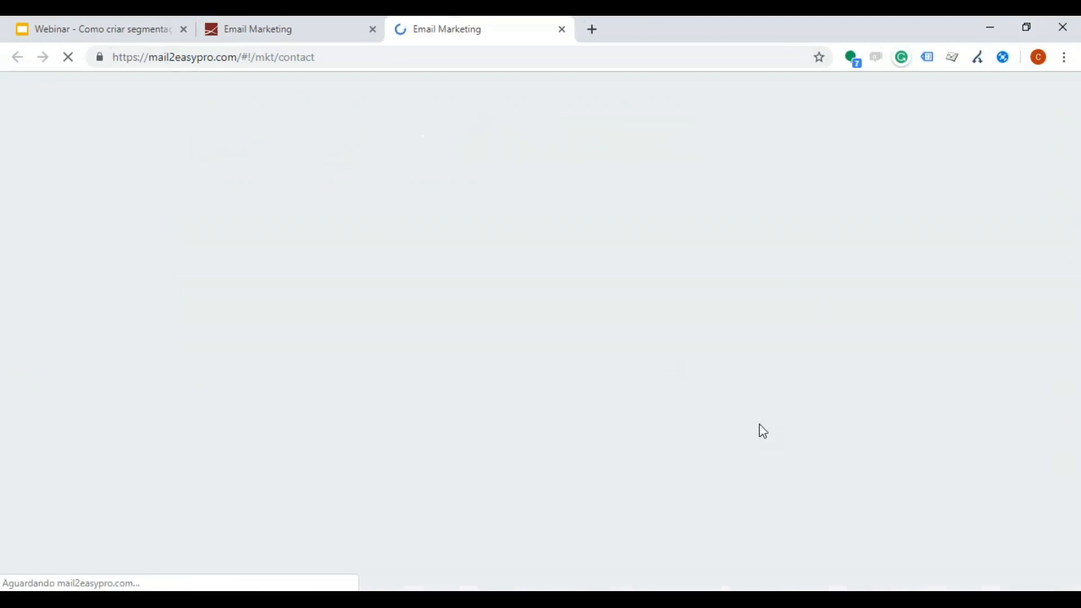
{"action": "left_click", "coordinate": [328, 22]}
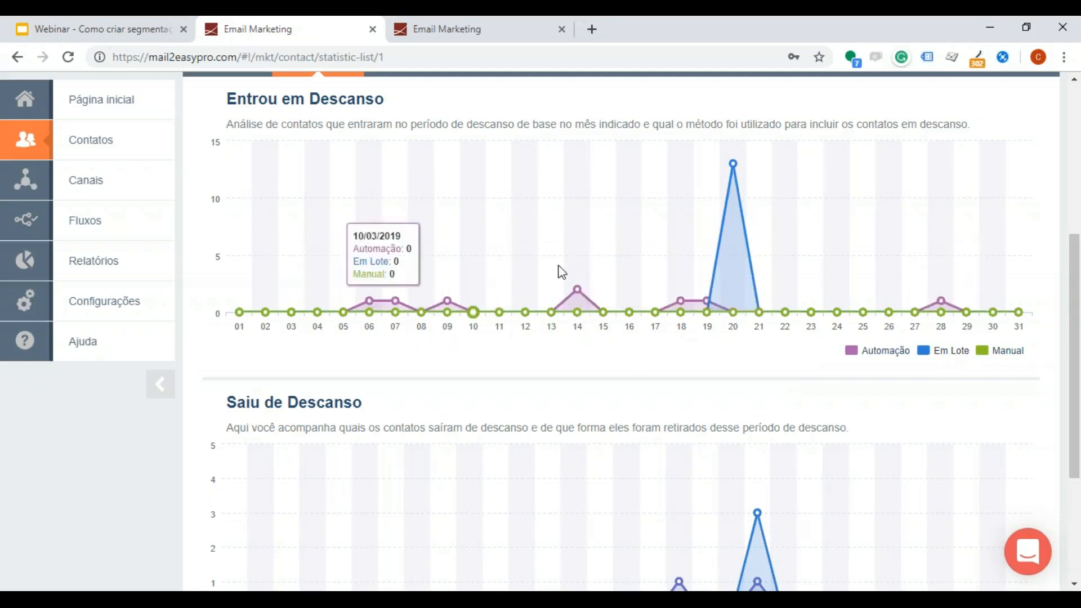
Step: Examine the Entrou em Descanso and Saiu de Descanso charts to see how contacts entered and left rest
{"action": "scroll", "coordinate": [750, 363], "scroll_direction": "down", "scroll_amount": 3}
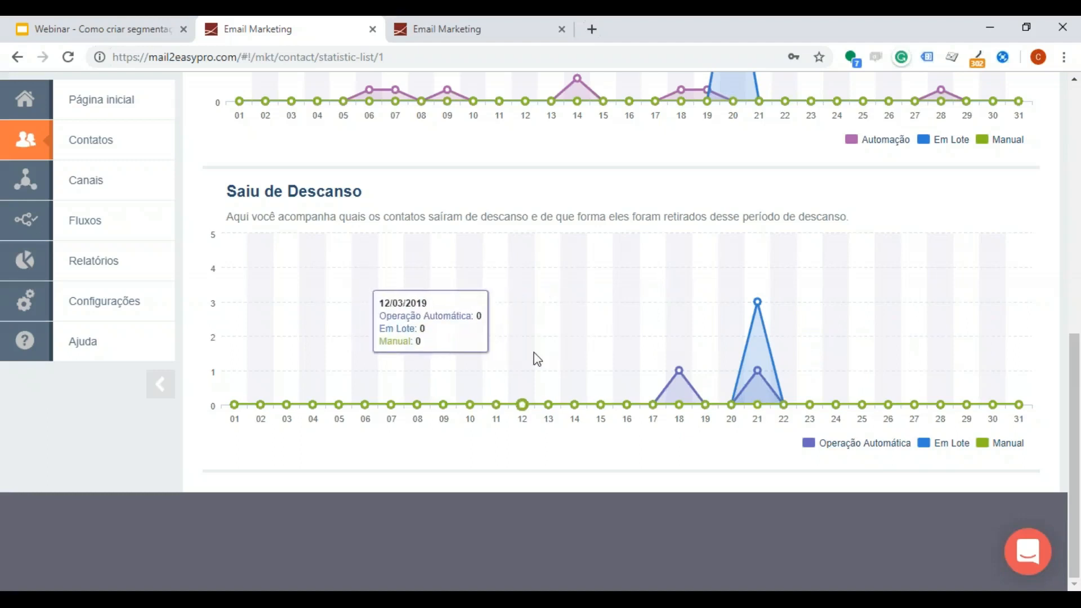
{"action": "scroll", "coordinate": [680, 392], "scroll_direction": "up", "scroll_amount": 1}
{"action": "scroll", "coordinate": [680, 393], "scroll_direction": "up", "scroll_amount": 1}
{"action": "scroll", "coordinate": [681, 394], "scroll_direction": "down", "scroll_amount": 2}
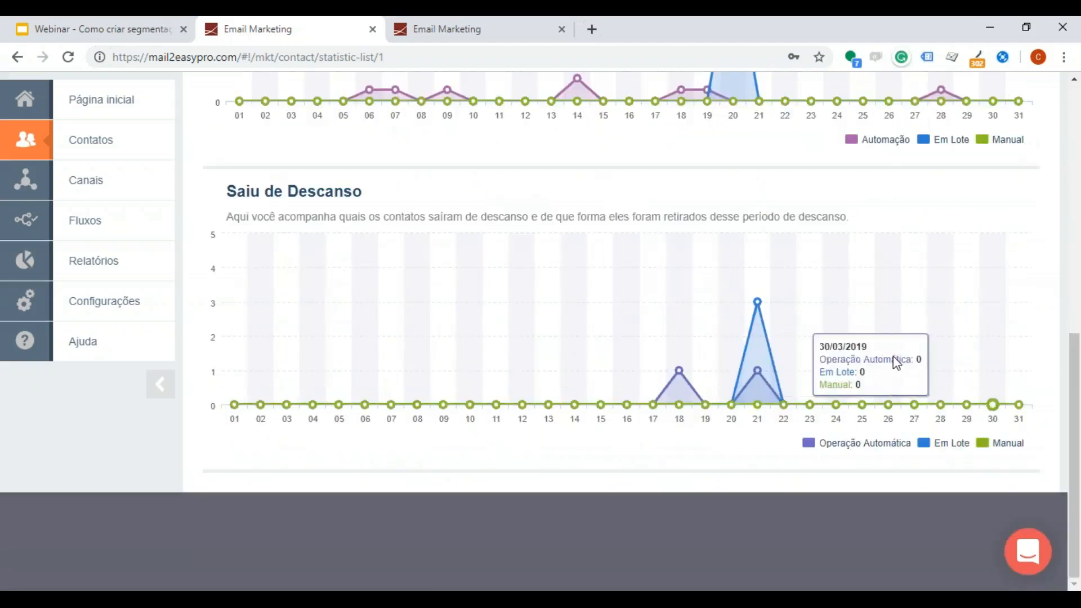
{"action": "scroll", "coordinate": [789, 394], "scroll_direction": "up", "scroll_amount": 3}
{"action": "scroll", "coordinate": [580, 338], "scroll_direction": "up", "scroll_amount": 1}
{"action": "scroll", "coordinate": [490, 321], "scroll_direction": "up", "scroll_amount": 2}
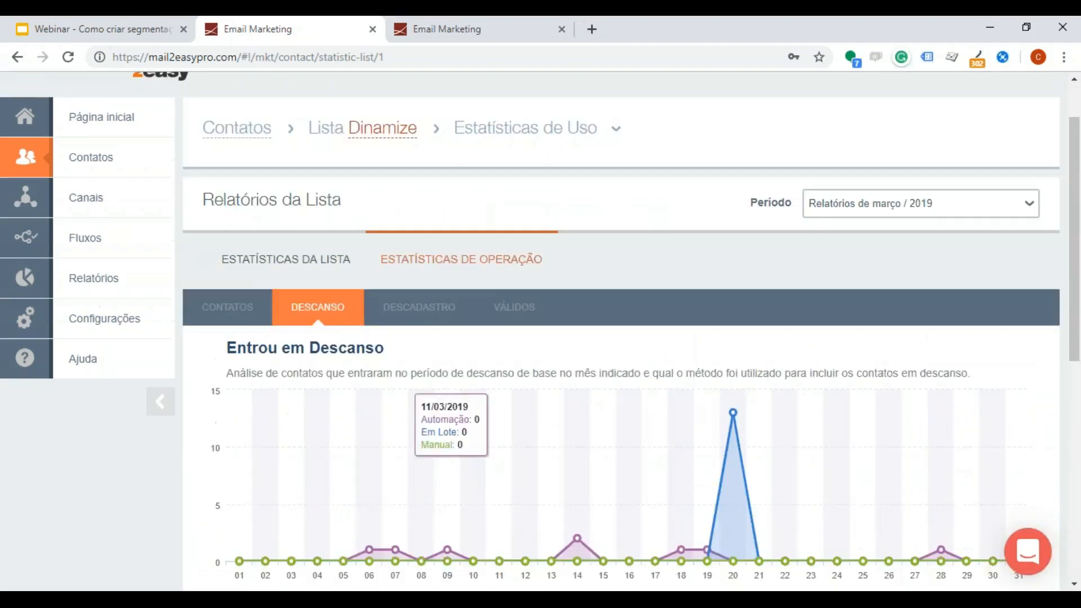
{"action": "scroll", "coordinate": [483, 317], "scroll_direction": "down", "scroll_amount": 4}
{"action": "scroll", "coordinate": [591, 342], "scroll_direction": "up", "scroll_amount": 5}
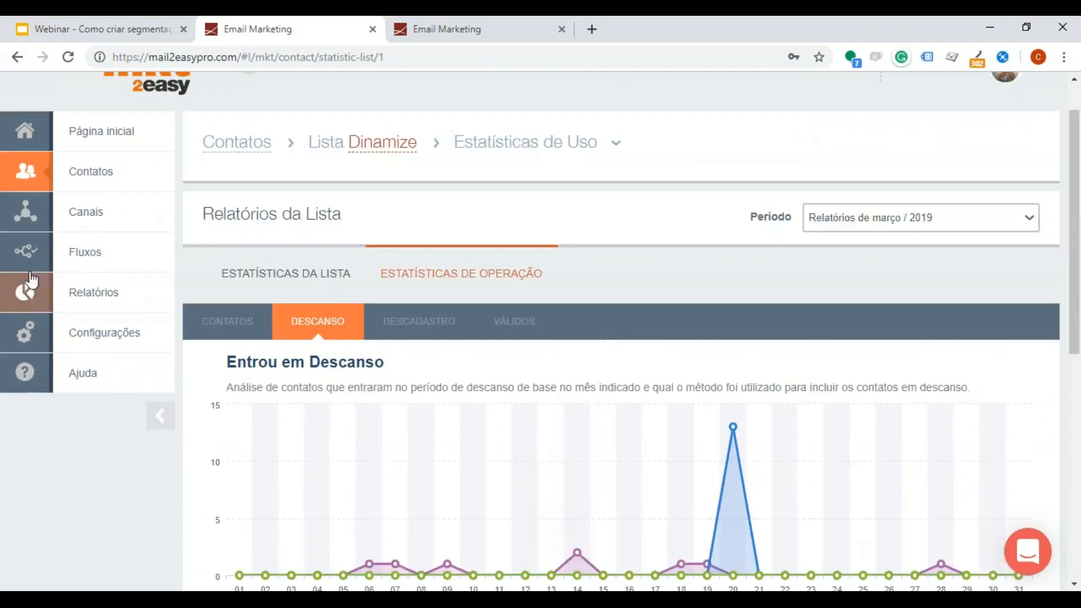
{"action": "left_click", "coordinate": [141, 295]}
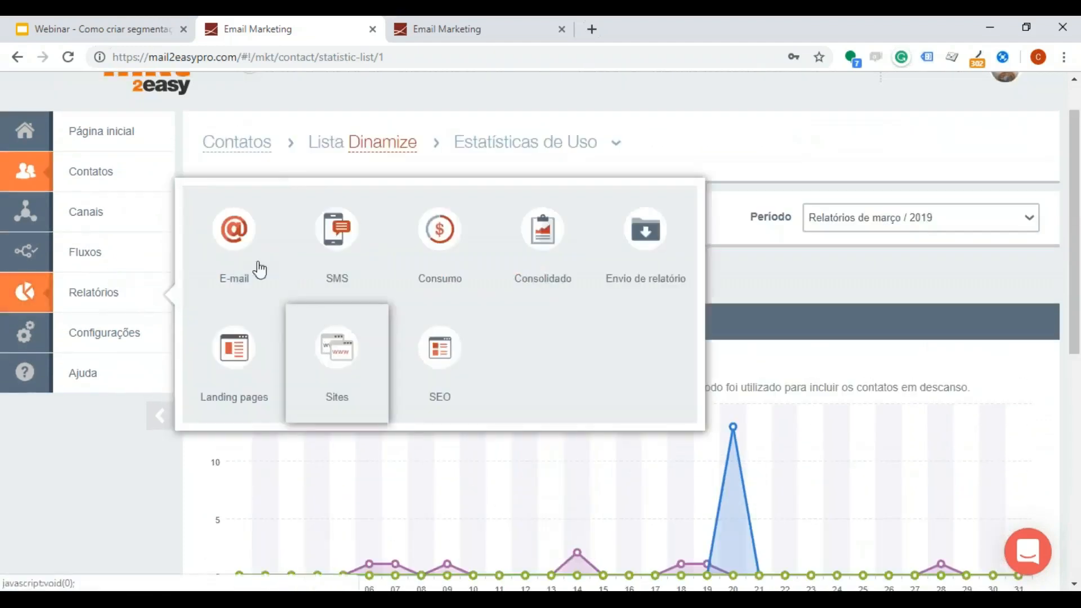
{"action": "left_click", "coordinate": [735, 125]}
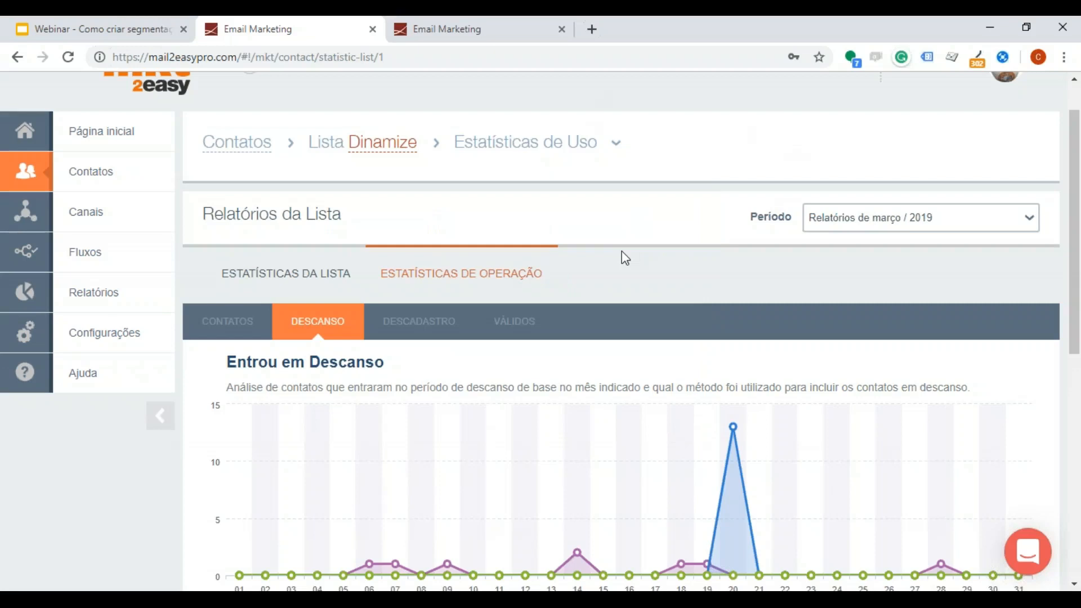
{"action": "scroll", "coordinate": [714, 326], "scroll_direction": "down", "scroll_amount": 5}
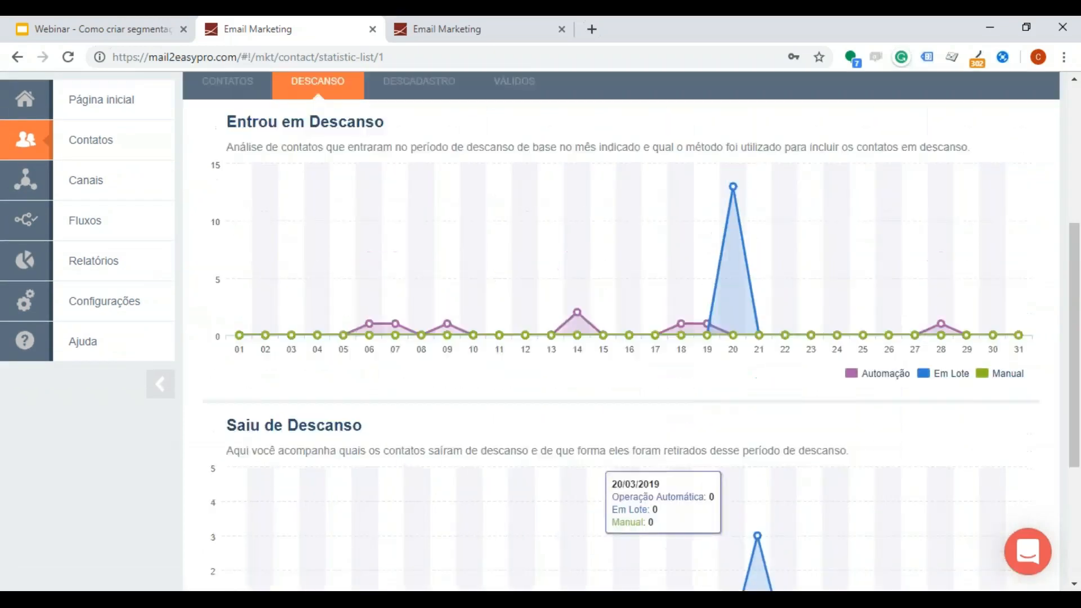
{"action": "scroll", "coordinate": [475, 190], "scroll_direction": "up", "scroll_amount": 2}
{"action": "scroll", "coordinate": [474, 190], "scroll_direction": "up", "scroll_amount": 1}
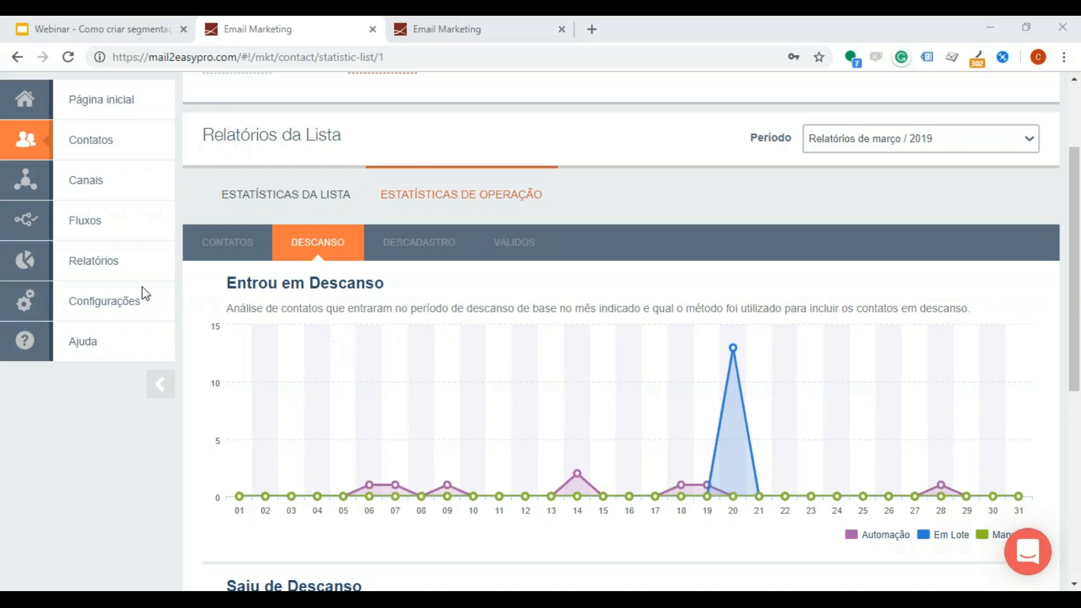
{"action": "left_click", "coordinate": [88, 228]}
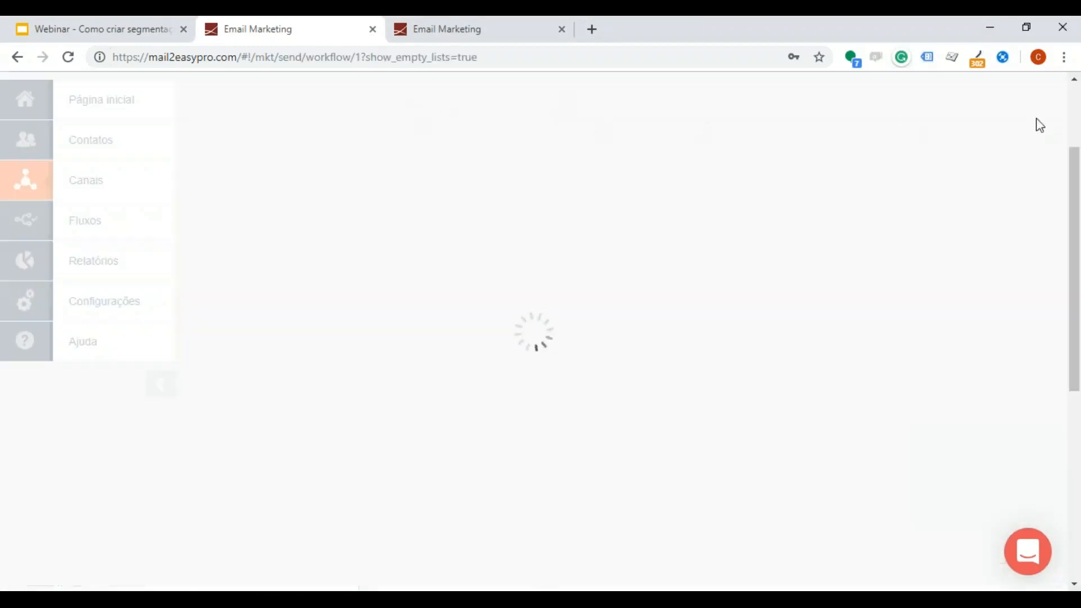
{"action": "scroll", "coordinate": [382, 314], "scroll_direction": "down", "scroll_amount": 1}
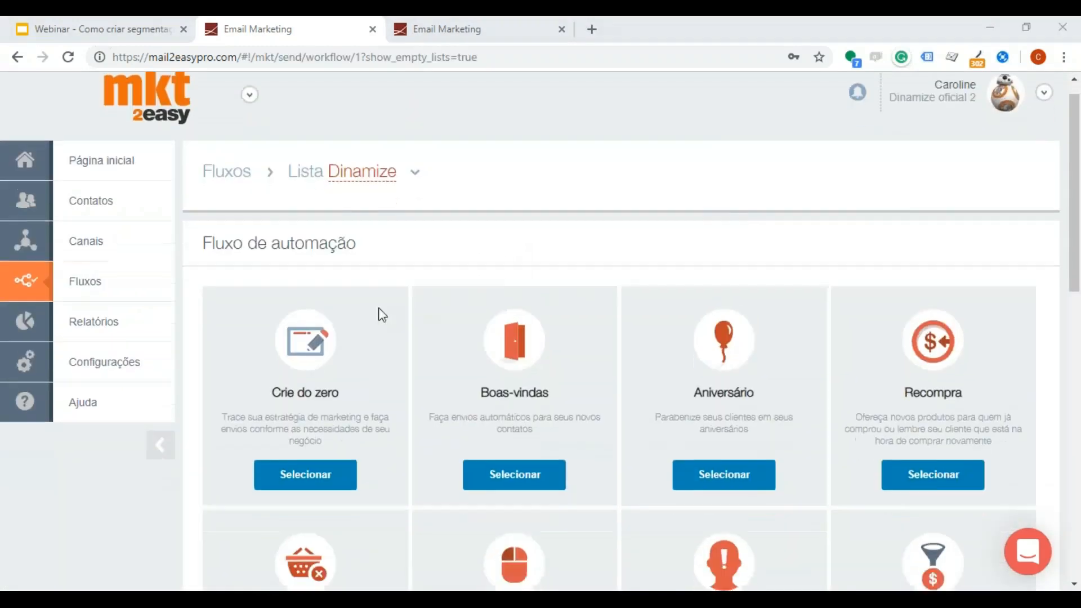
{"action": "scroll", "coordinate": [383, 315], "scroll_direction": "down", "scroll_amount": 3}
{"action": "left_click", "coordinate": [305, 259]}
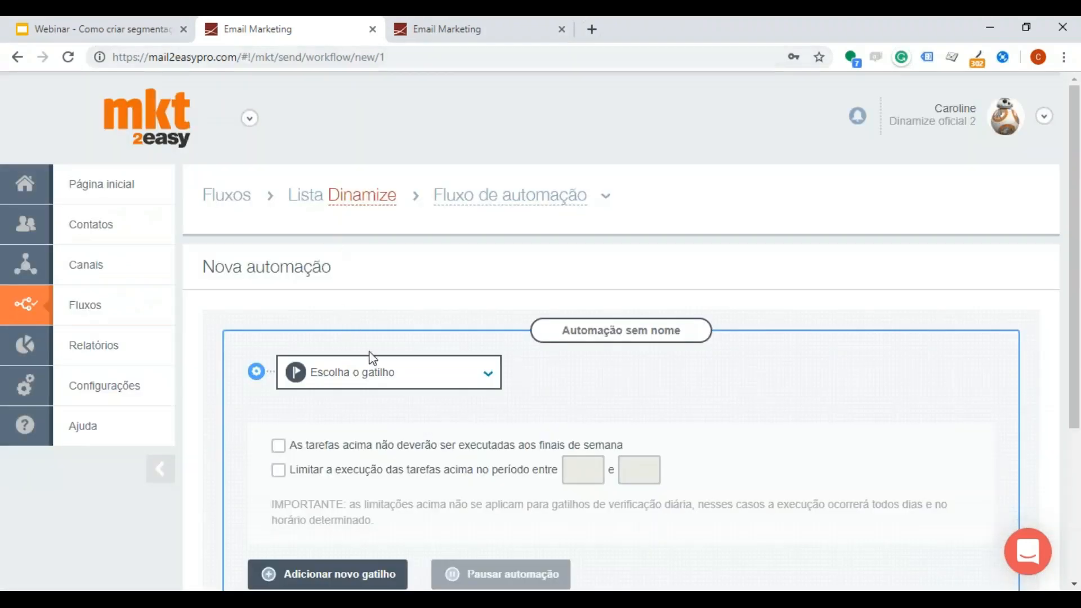
{"action": "left_click", "coordinate": [379, 380]}
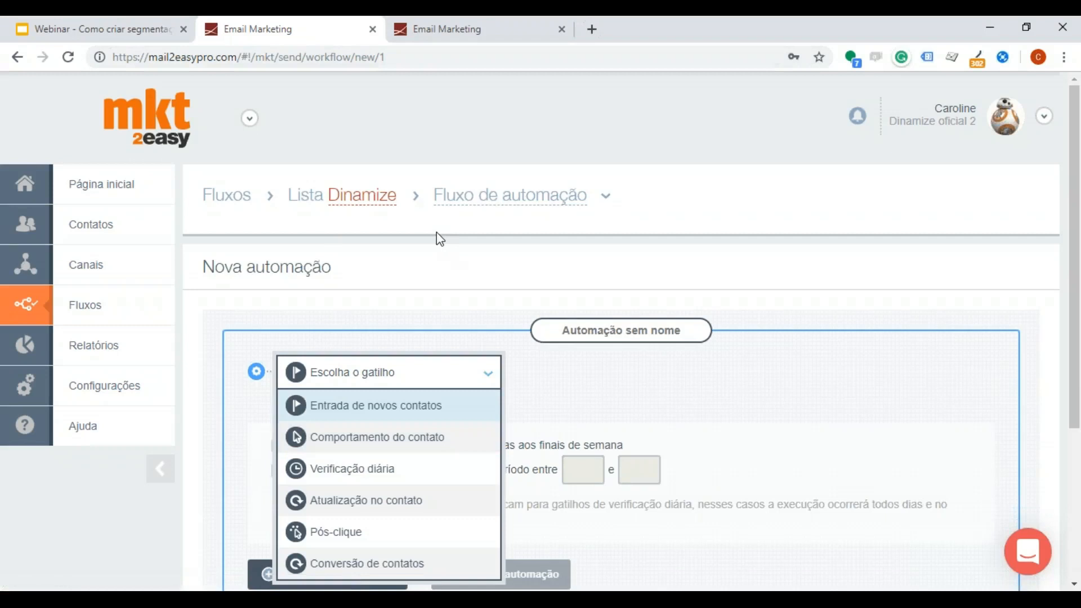
{"action": "left_click", "coordinate": [441, 345]}
{"action": "scroll", "coordinate": [444, 355], "scroll_direction": "down", "scroll_amount": 1}
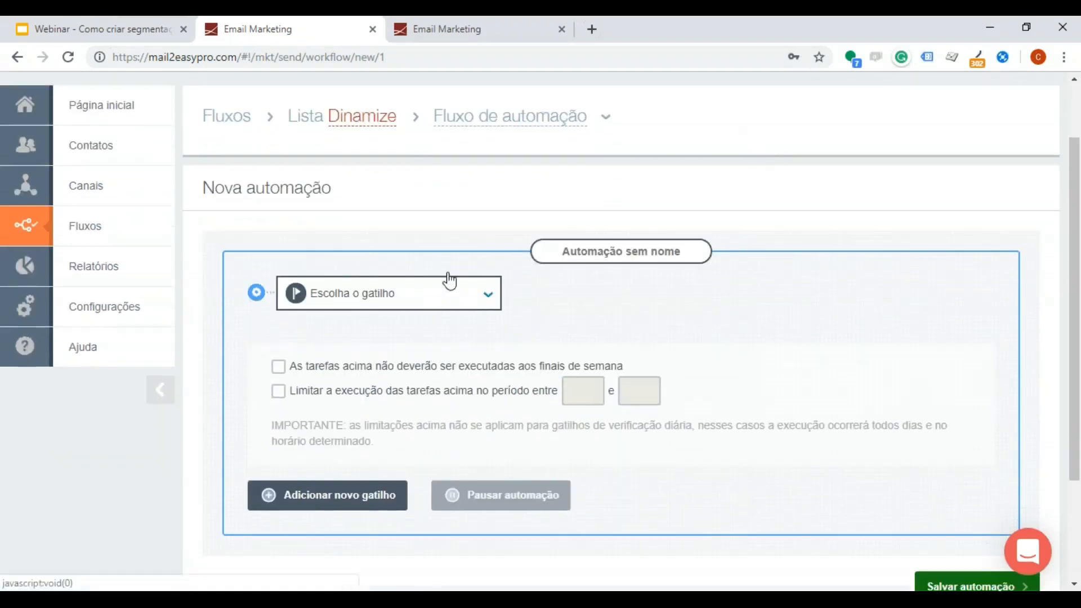
Step: Switch to the other Email Marketing browser tab and open a new segmentation for the Dinamize list
{"action": "left_click", "coordinate": [481, 23]}
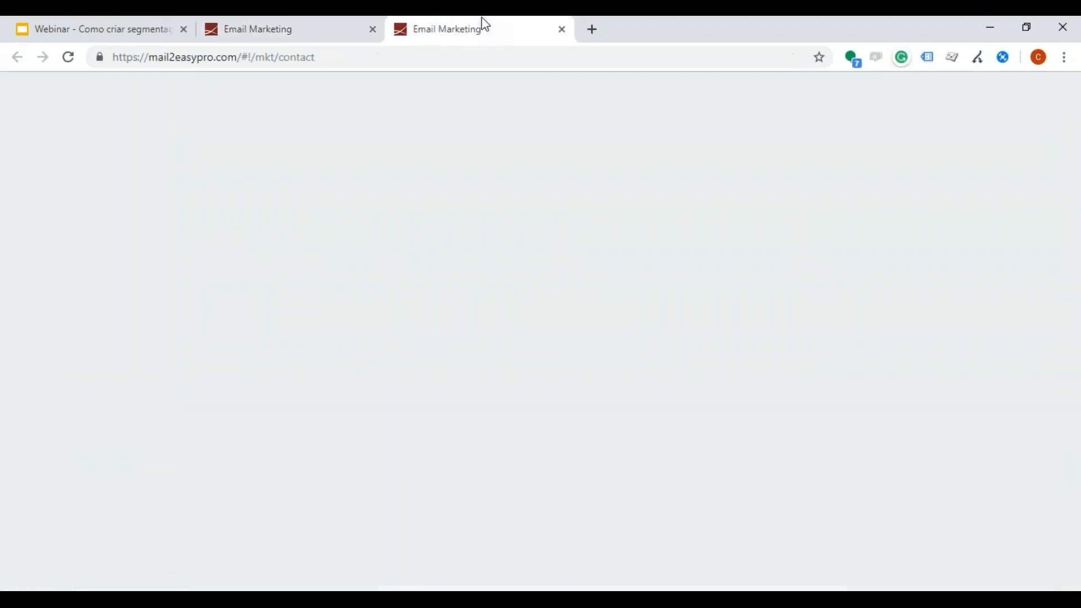
{"action": "mouse_move", "coordinate": [118, 148]}
{"action": "left_click", "coordinate": [466, 160]}
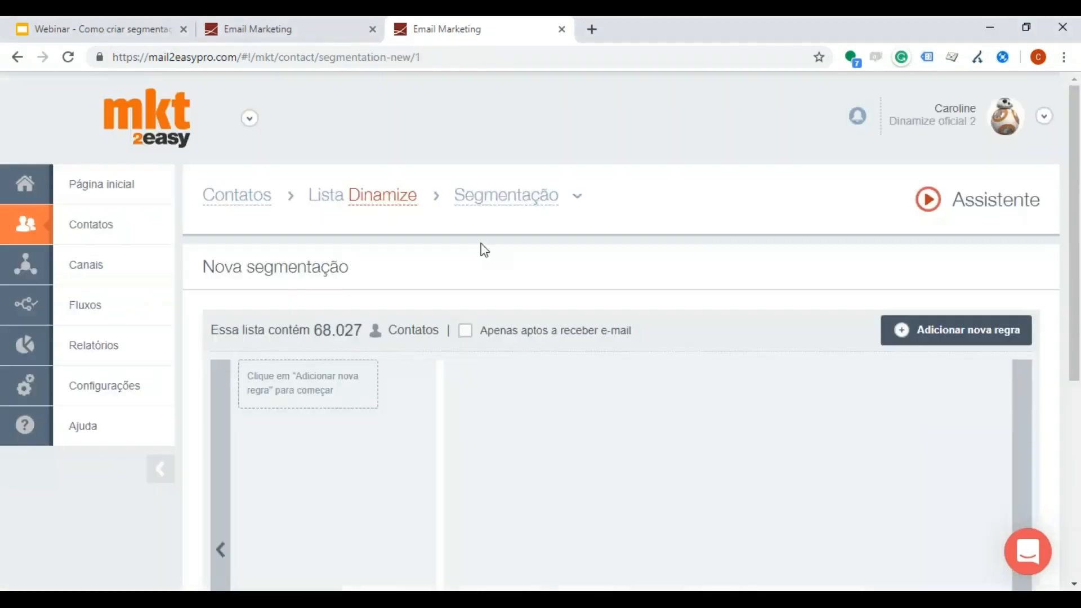
{"action": "left_click", "coordinate": [971, 337]}
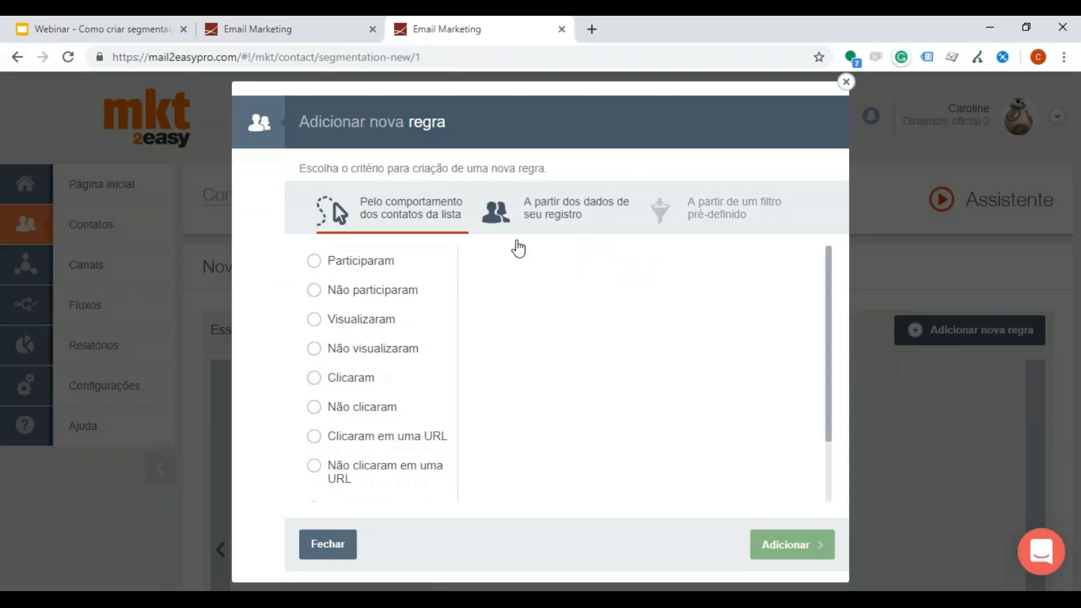
{"action": "left_click", "coordinate": [550, 217]}
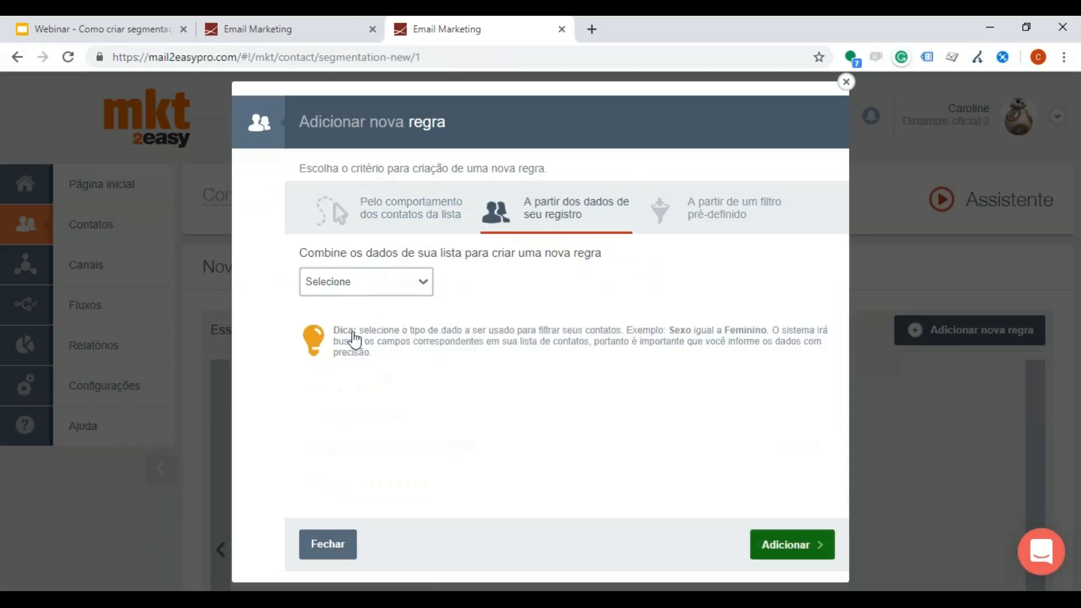
{"action": "left_click", "coordinate": [363, 285]}
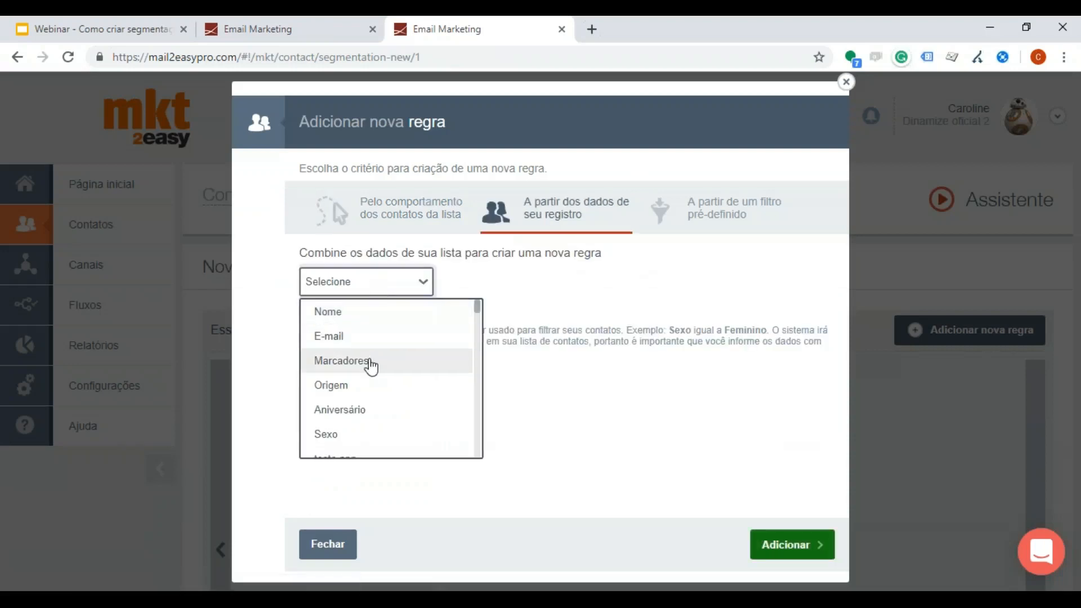
{"action": "left_click", "coordinate": [371, 330]}
{"action": "left_click", "coordinate": [488, 288]}
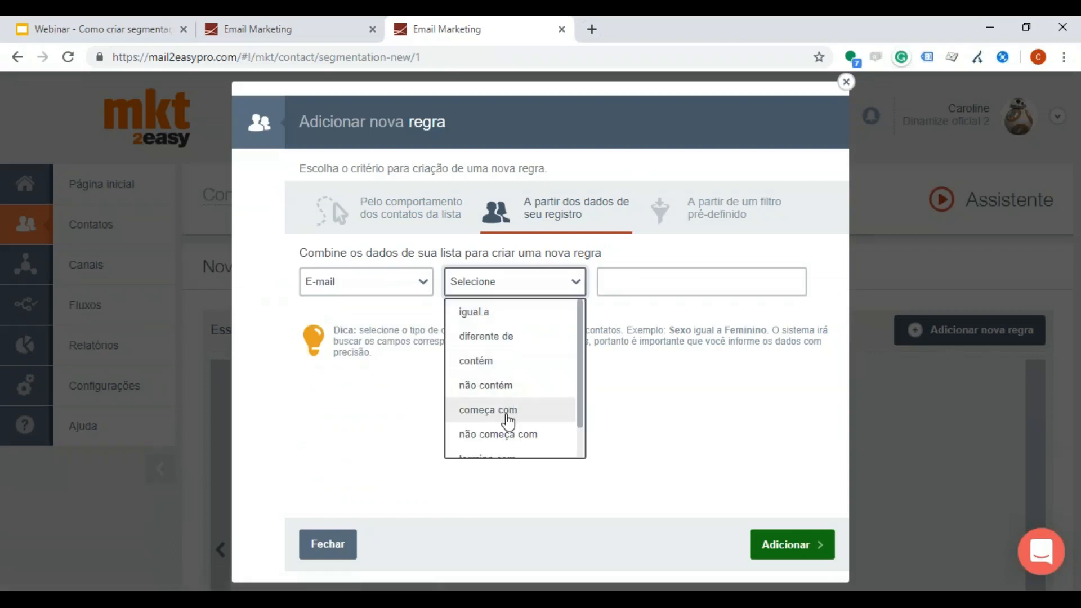
{"action": "scroll", "coordinate": [509, 419], "scroll_direction": "down", "scroll_amount": 1}
{"action": "left_click", "coordinate": [508, 348]}
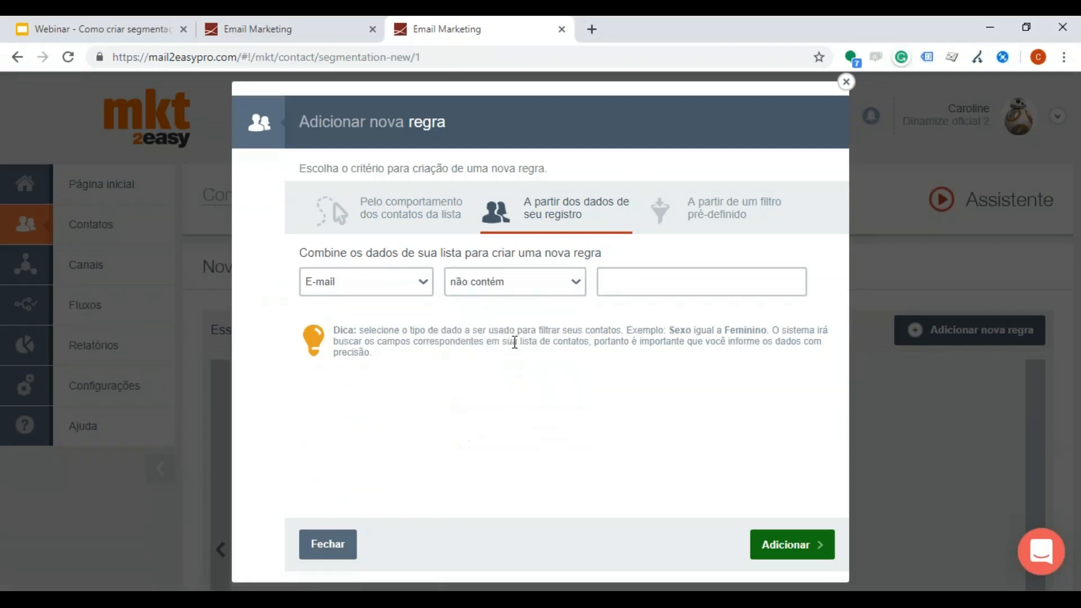
{"action": "left_click", "coordinate": [516, 292]}
{"action": "left_click", "coordinate": [495, 321]}
{"action": "left_click", "coordinate": [603, 291]}
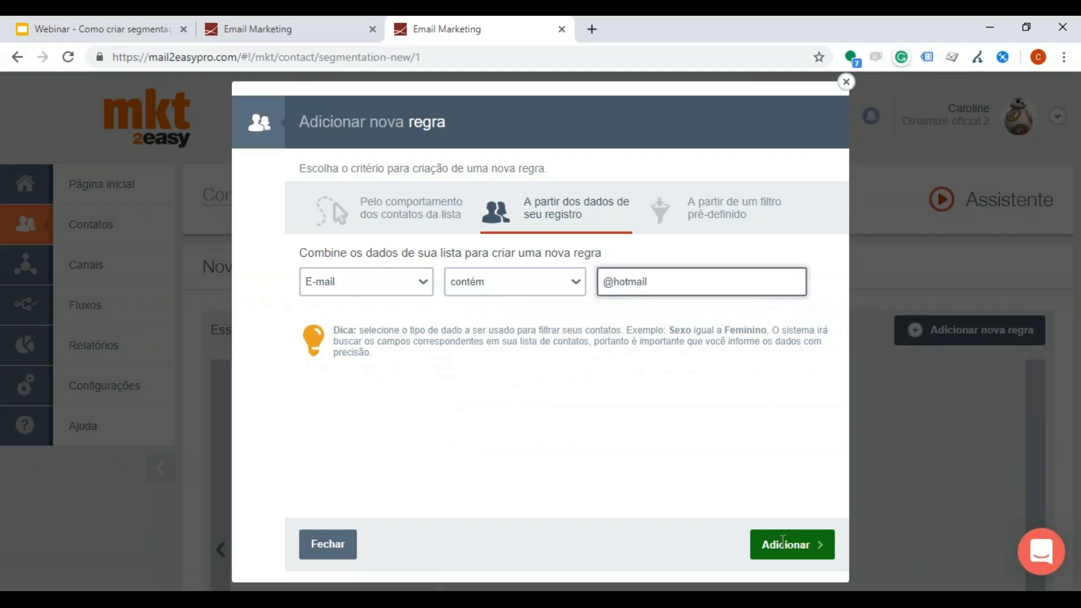
{"action": "left_click", "coordinate": [783, 541]}
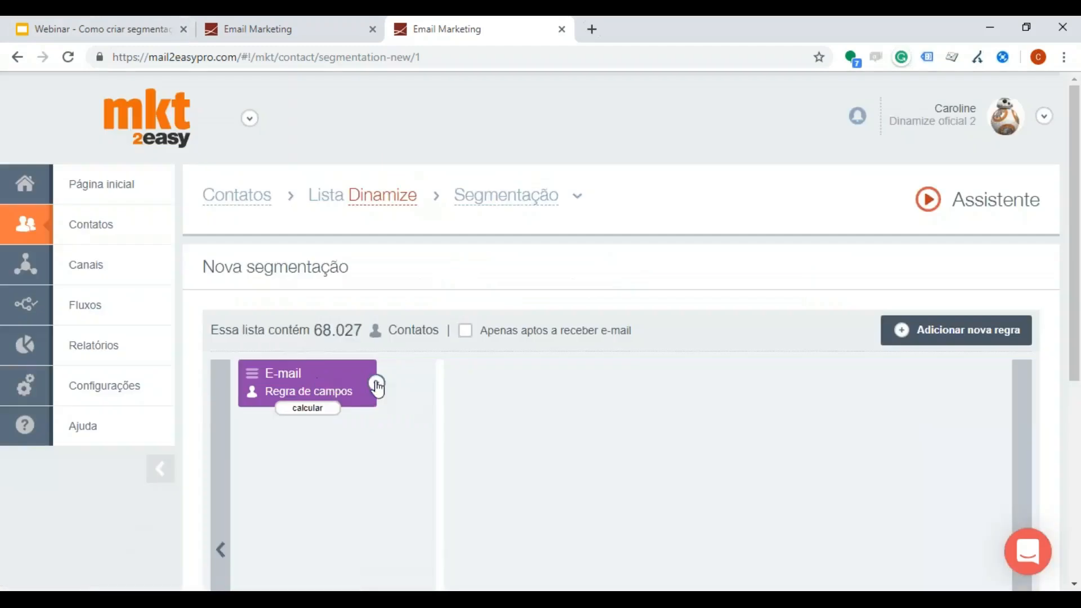
Step: Save the E-mail rule as a reusable filter named "contatos hotmail"
{"action": "left_click", "coordinate": [377, 386]}
{"action": "left_click", "coordinate": [325, 524]}
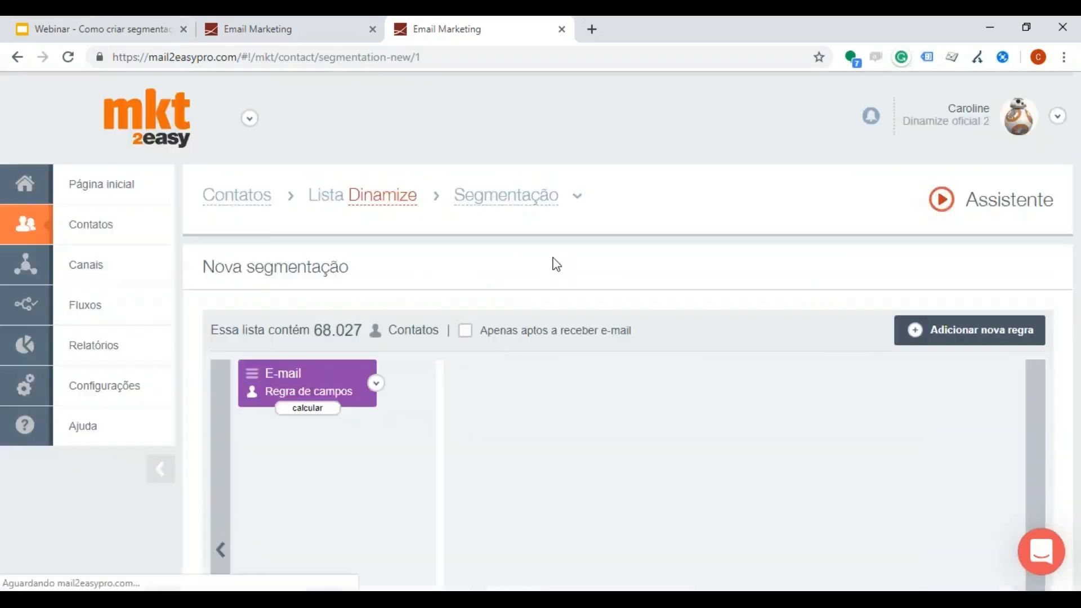
{"action": "left_click", "coordinate": [570, 332]}
{"action": "type", "text": "c"}
{"action": "key", "text": "BackSpace"}
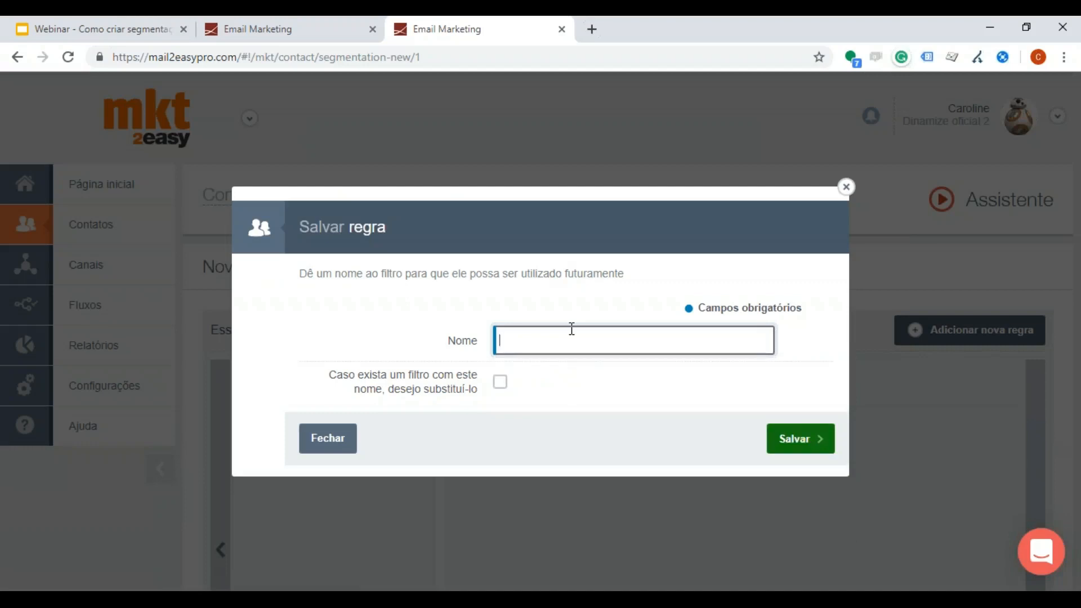
{"action": "type", "text": "contato h"}
{"action": "left_click", "coordinate": [779, 440]}
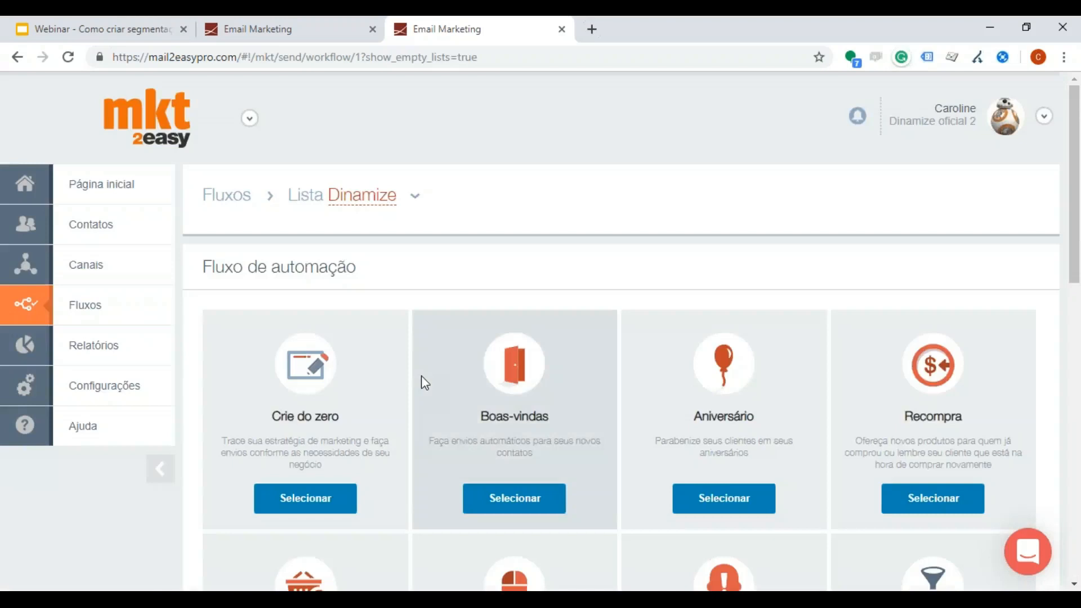
Step: Start a from-scratch automation flow for the Dinamize list and accept reusing the incomplete automation
{"action": "scroll", "coordinate": [389, 395], "scroll_direction": "down", "scroll_amount": 3}
{"action": "left_click", "coordinate": [309, 343]}
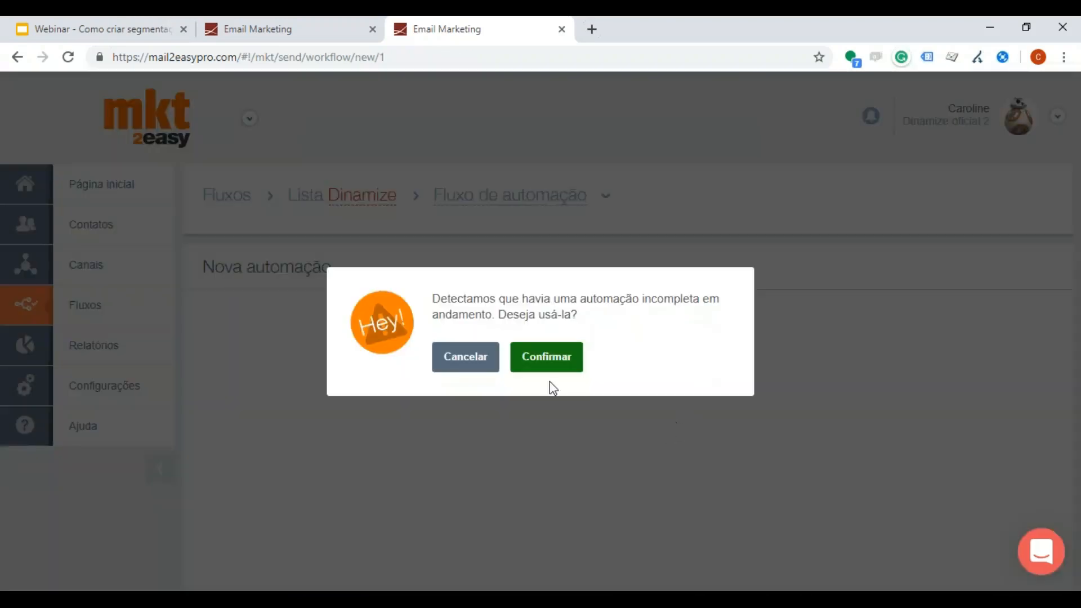
{"action": "left_click", "coordinate": [530, 360]}
Step: Choose Comportamento do contato as the automation's trigger and target contacts who Não interagiram
{"action": "left_click", "coordinate": [443, 381]}
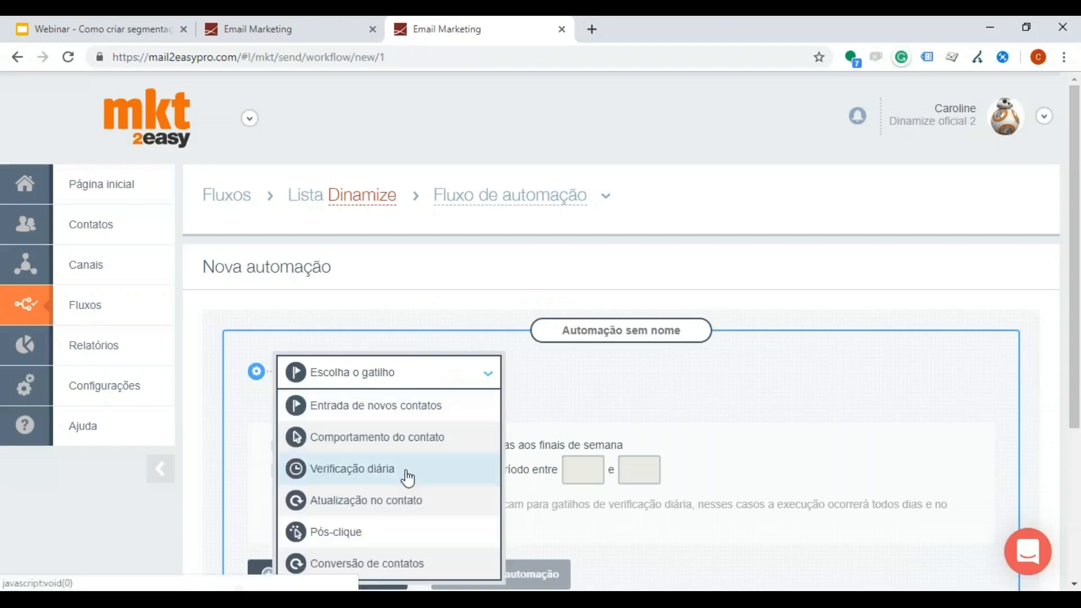
{"action": "scroll", "coordinate": [411, 394], "scroll_direction": "down", "scroll_amount": 3}
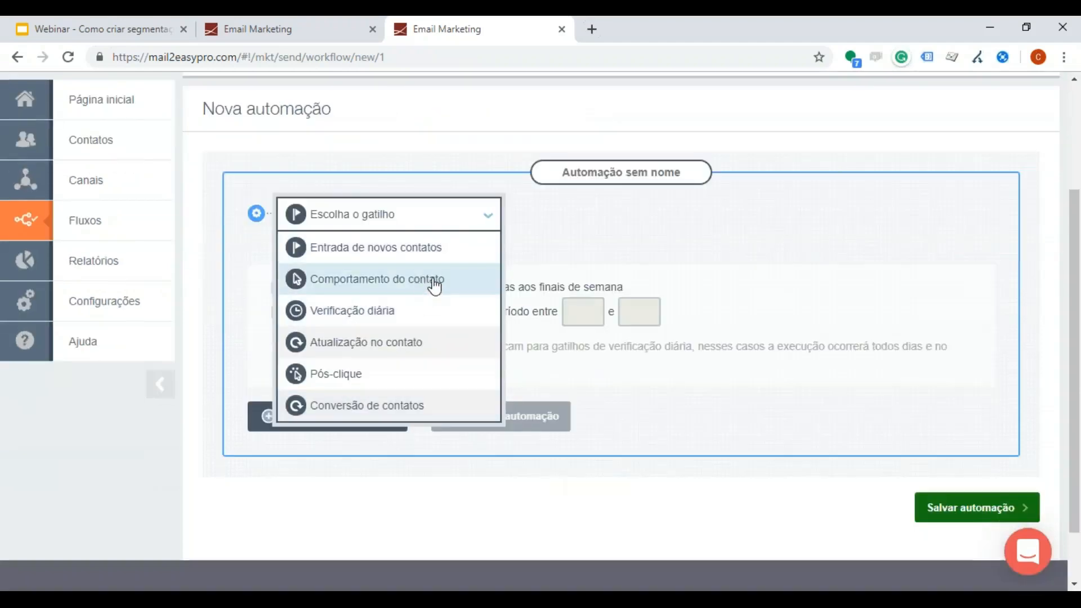
{"action": "left_click", "coordinate": [434, 281]}
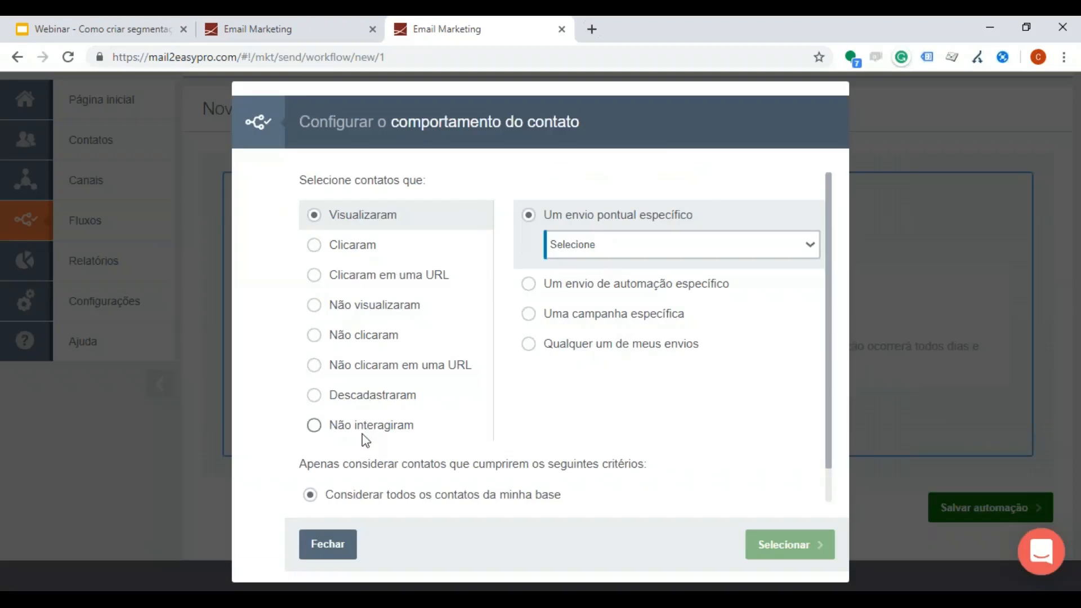
{"action": "left_click", "coordinate": [367, 430]}
Step: Segment the trigger to contacts matching the "contatos hotmail" filter and apply the behaviour settings
{"action": "scroll", "coordinate": [360, 338], "scroll_direction": "down", "scroll_amount": 1}
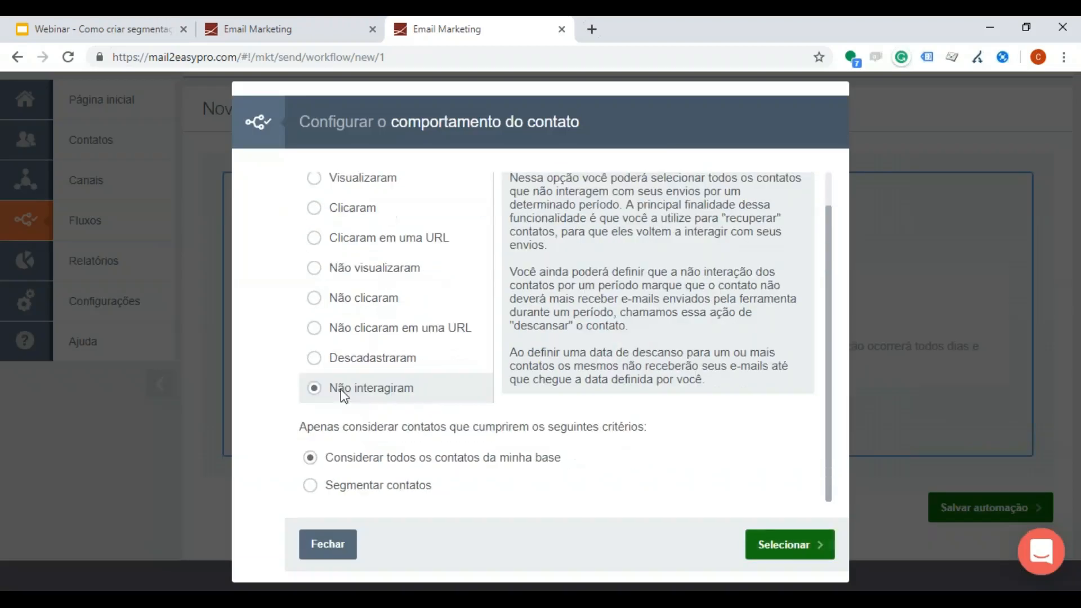
{"action": "left_click", "coordinate": [361, 487]}
{"action": "scroll", "coordinate": [377, 428], "scroll_direction": "down", "scroll_amount": 3}
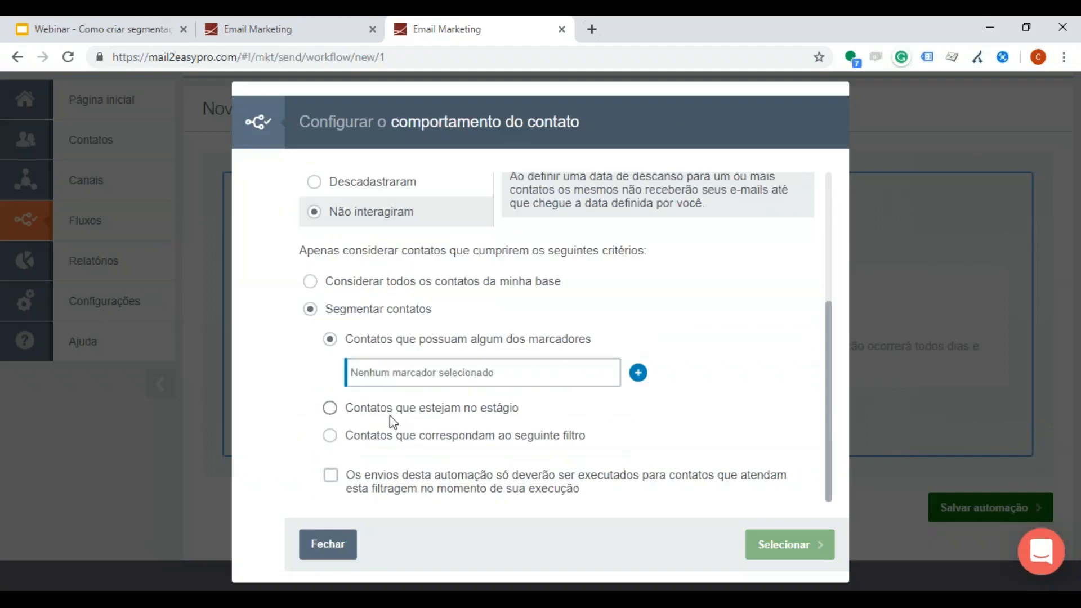
{"action": "left_click", "coordinate": [380, 444]}
{"action": "left_click", "coordinate": [383, 439]}
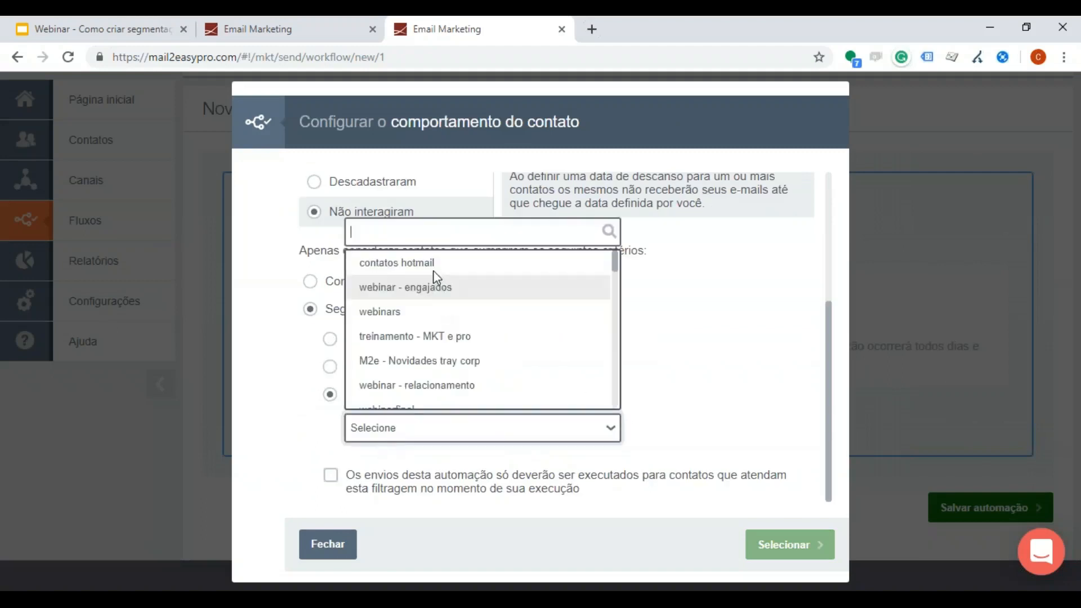
{"action": "left_click", "coordinate": [427, 258]}
{"action": "left_click", "coordinate": [414, 493]}
{"action": "scroll", "coordinate": [732, 428], "scroll_direction": "up", "scroll_amount": 4}
{"action": "scroll", "coordinate": [694, 419], "scroll_direction": "down", "scroll_amount": 4}
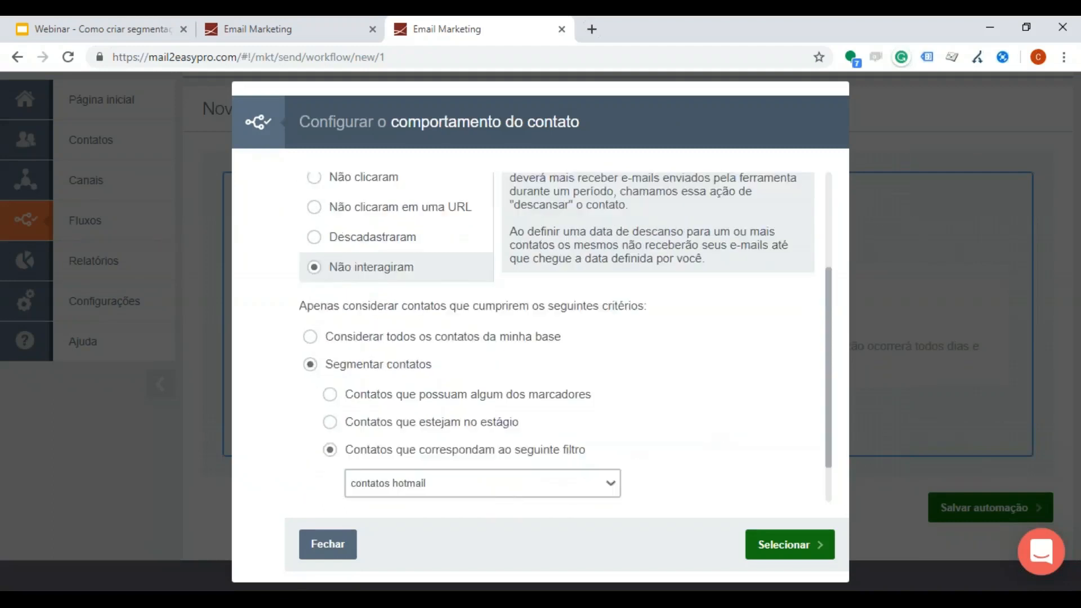
{"action": "left_click", "coordinate": [790, 544]}
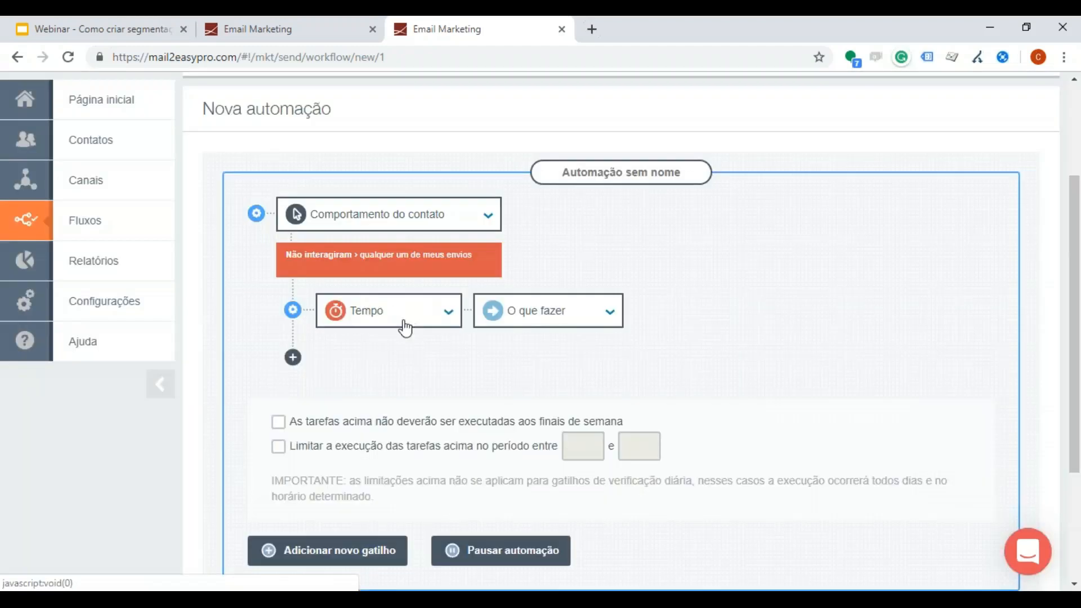
Step: Set the non-interaction time to Após 30 dias and display the available actions for O que fazer
{"action": "left_click", "coordinate": [403, 321]}
{"action": "scroll", "coordinate": [392, 419], "scroll_direction": "down", "scroll_amount": 2}
{"action": "scroll", "coordinate": [389, 389], "scroll_direction": "up", "scroll_amount": 2}
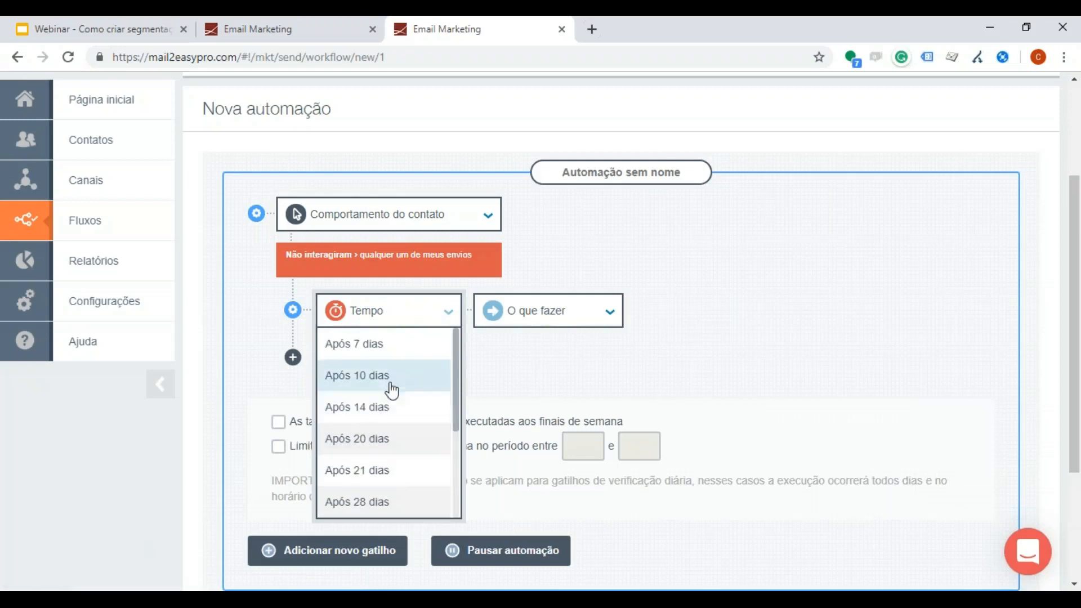
{"action": "scroll", "coordinate": [389, 450], "scroll_direction": "down", "scroll_amount": 4}
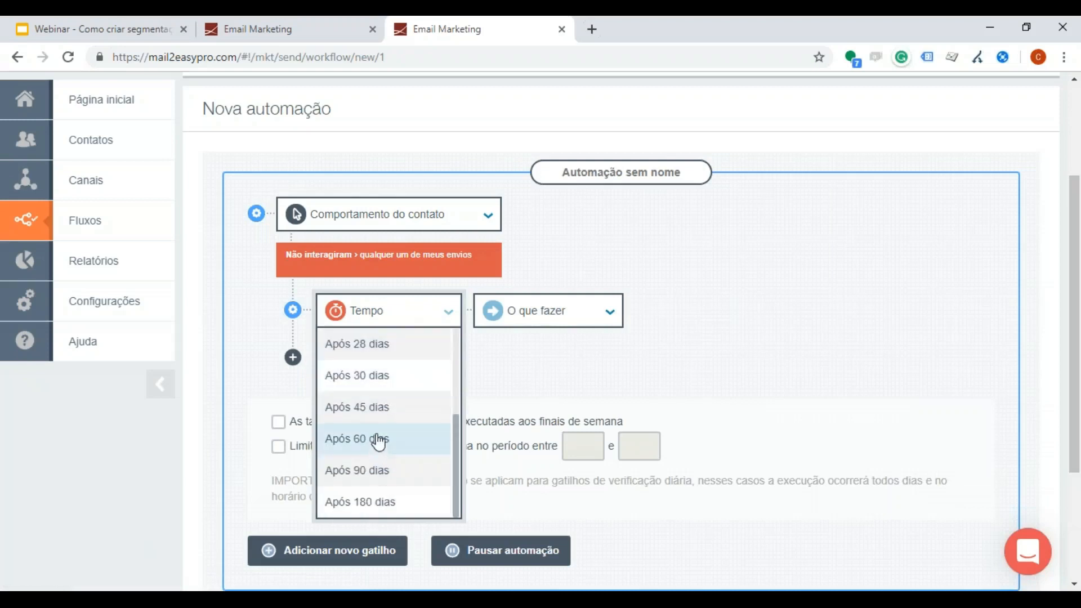
{"action": "left_click", "coordinate": [389, 377]}
{"action": "left_click", "coordinate": [513, 322]}
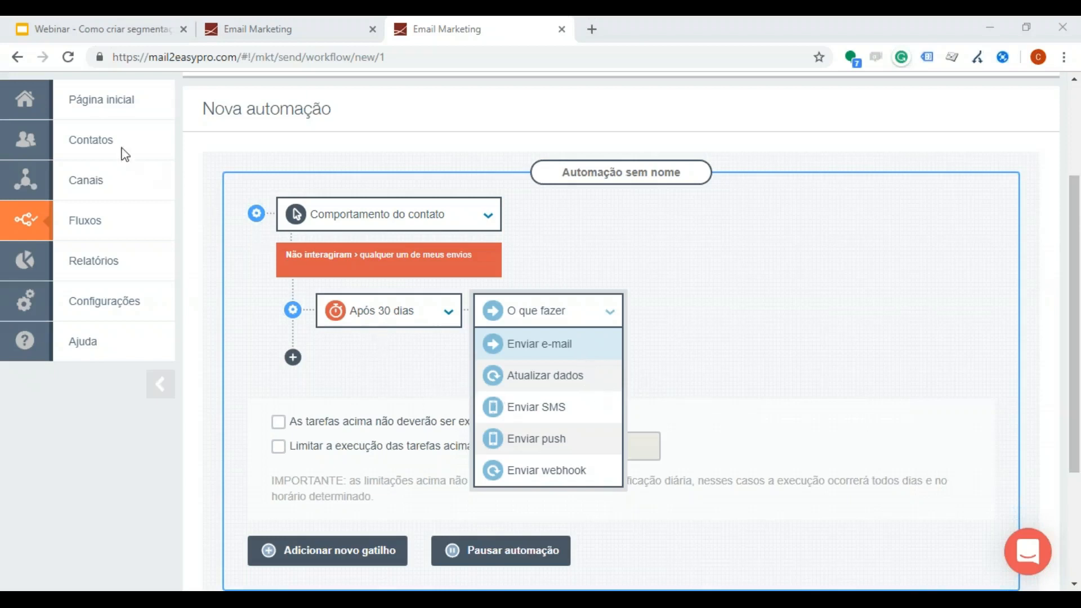
Step: Leave the unsaved automation for the contact lists page, discarding its changes
{"action": "mouse_move", "coordinate": [109, 150]}
{"action": "left_click", "coordinate": [225, 148]}
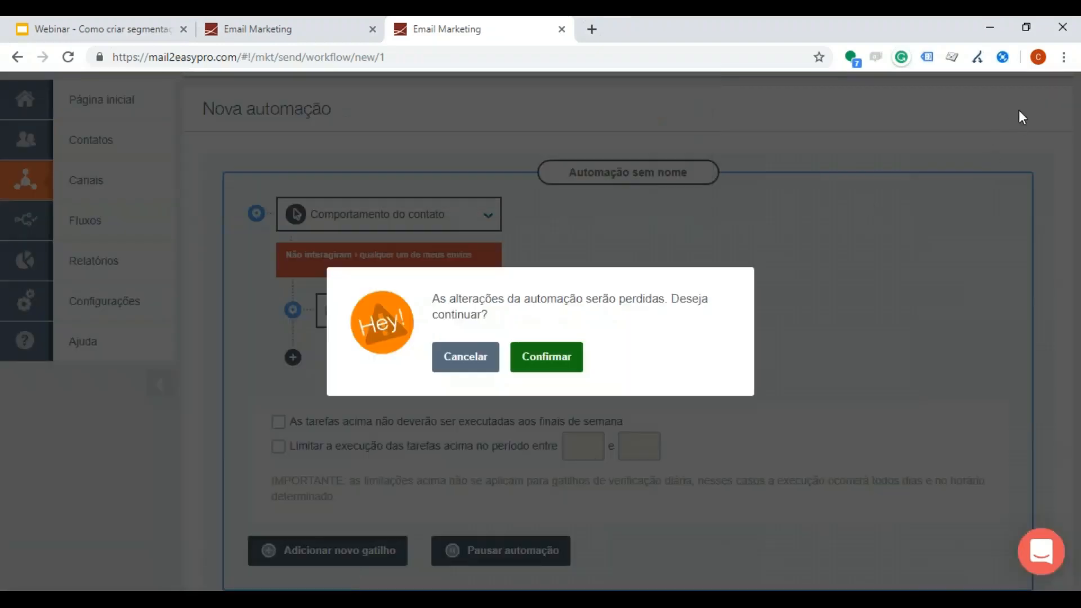
{"action": "left_click", "coordinate": [555, 358]}
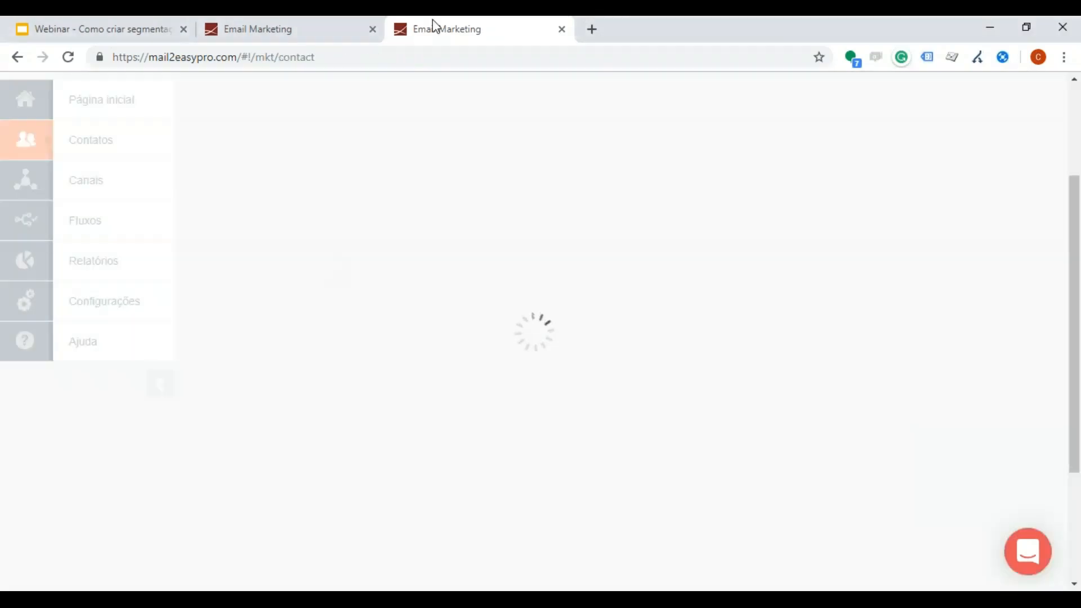
Step: Close the browser tab holding the empty new automation and open the Dinamize list's Visualizar contacts page
{"action": "left_click", "coordinate": [314, 19]}
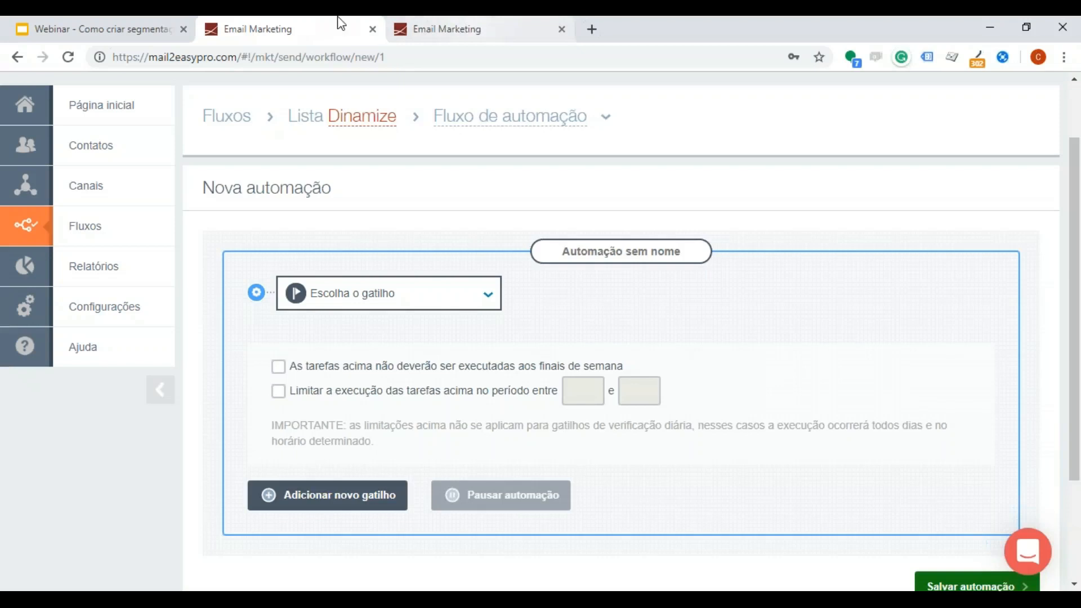
{"action": "left_click", "coordinate": [372, 29]}
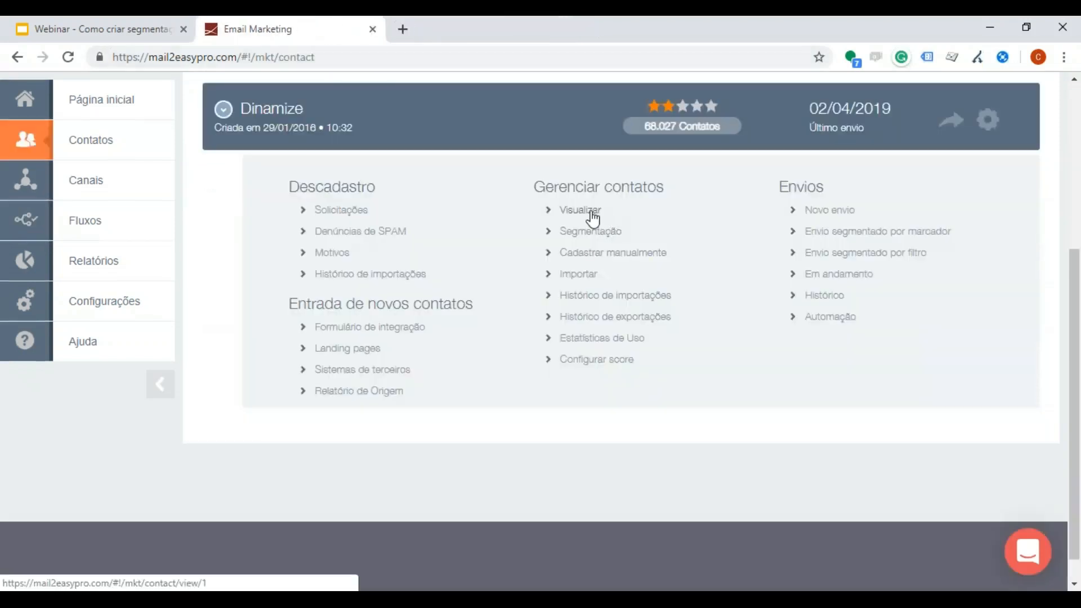
{"action": "left_click", "coordinate": [592, 218]}
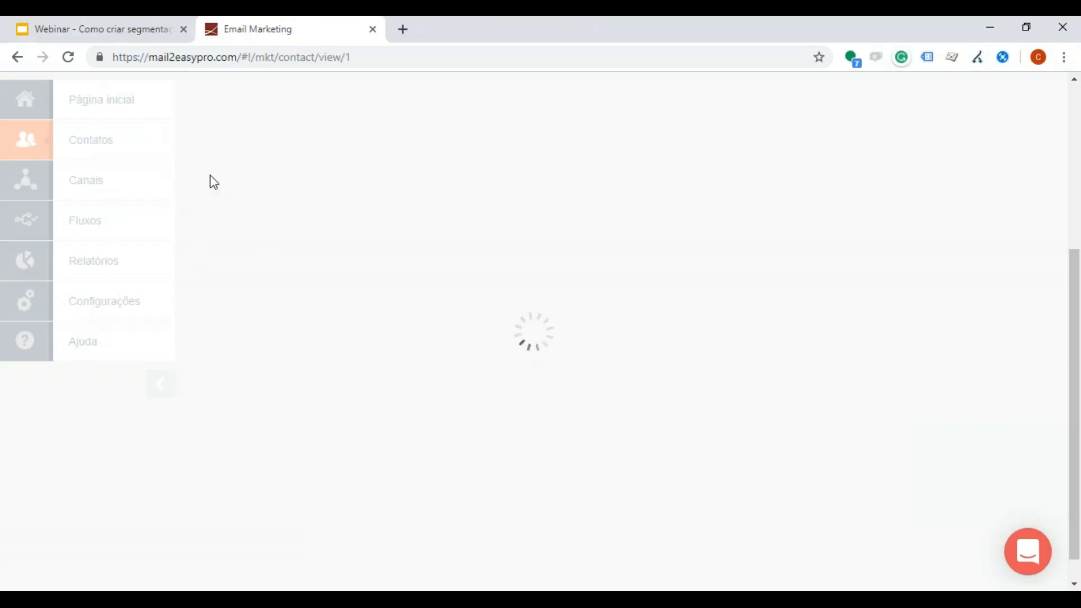
{"action": "scroll", "coordinate": [334, 414], "scroll_direction": "down", "scroll_amount": 2}
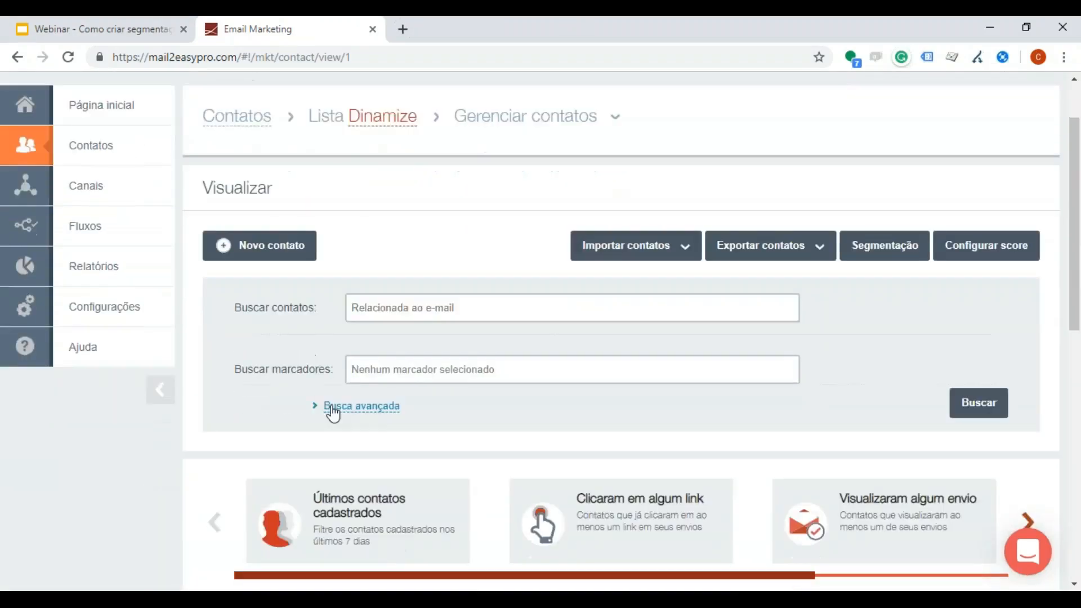
Step: Advance the quick filter cards to Contatos engajados
{"action": "scroll", "coordinate": [349, 298], "scroll_direction": "down", "scroll_amount": 3}
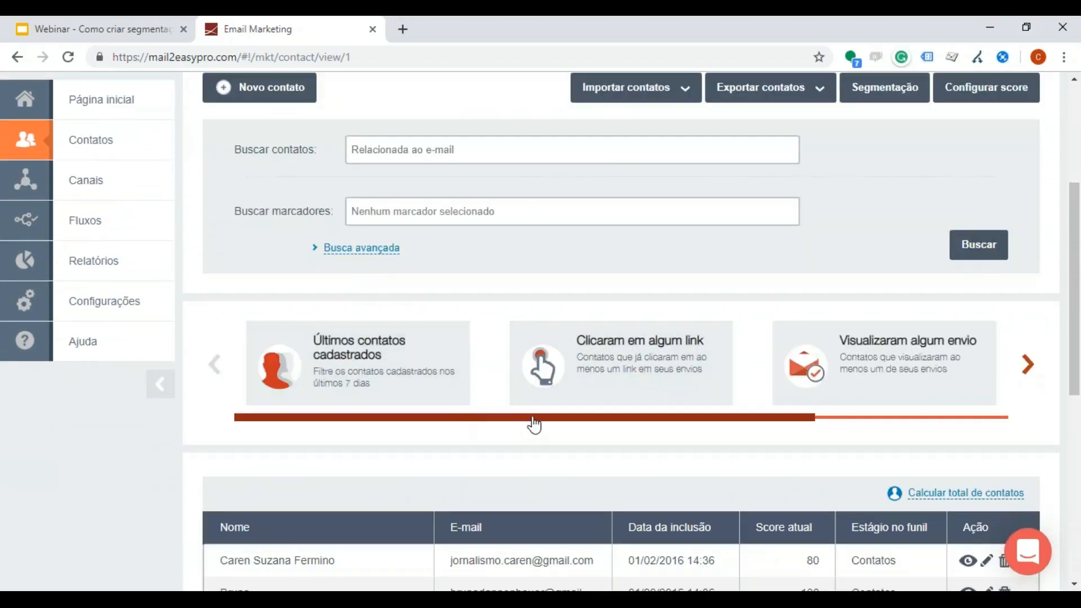
{"action": "left_click_drag", "start_coordinate": [533, 427], "coordinate": [861, 434]}
{"action": "left_click", "coordinate": [393, 279]}
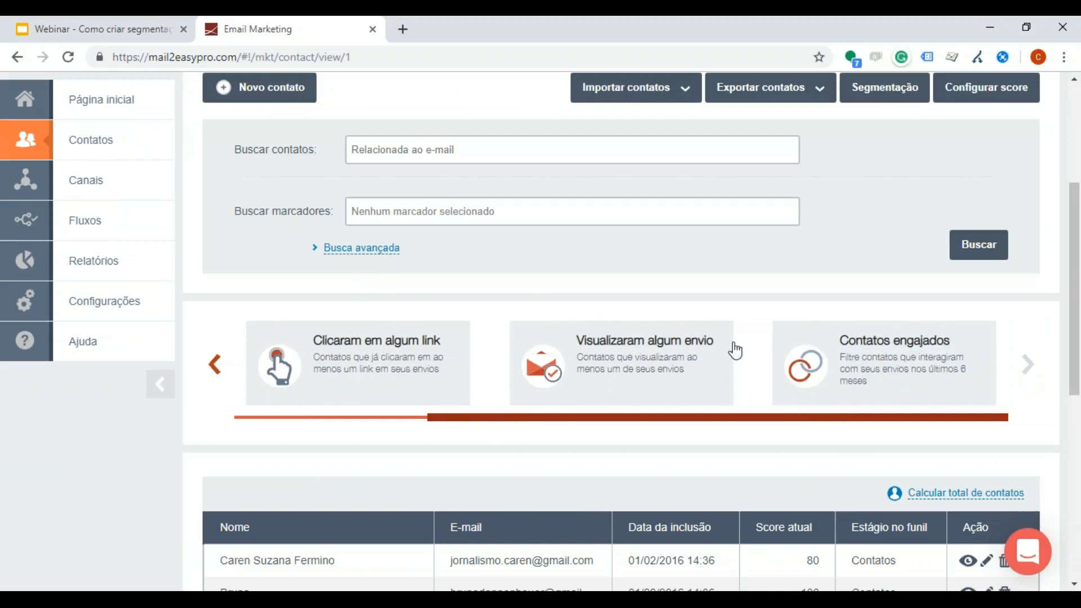
Step: Expand the advanced contact search and browse the fields offered under Filtros manuais
{"action": "left_click", "coordinate": [375, 249]}
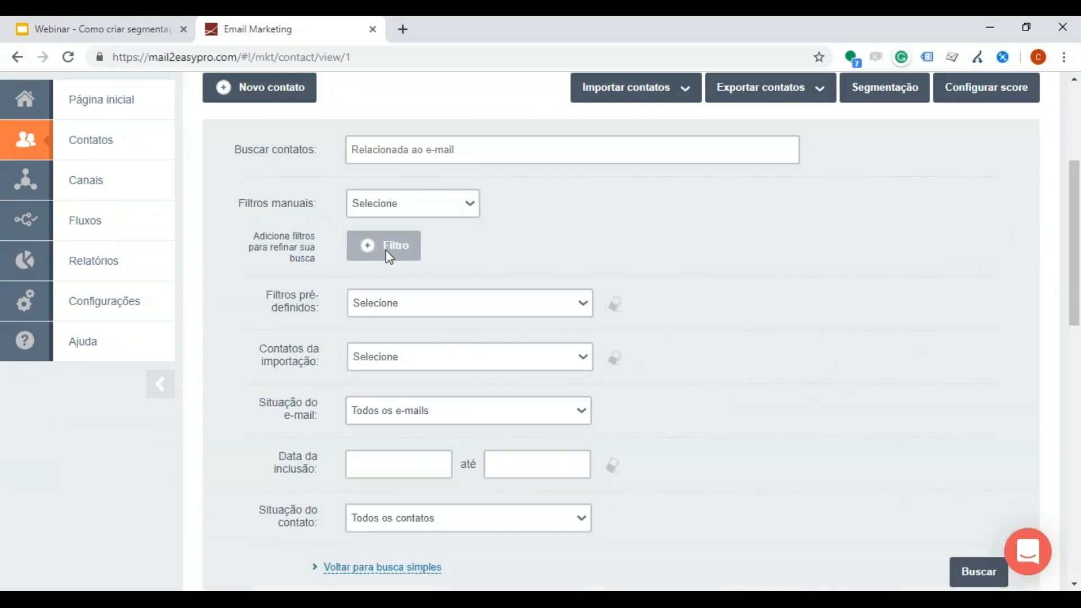
{"action": "left_click", "coordinate": [435, 211]}
{"action": "scroll", "coordinate": [442, 315], "scroll_direction": "down", "scroll_amount": 3}
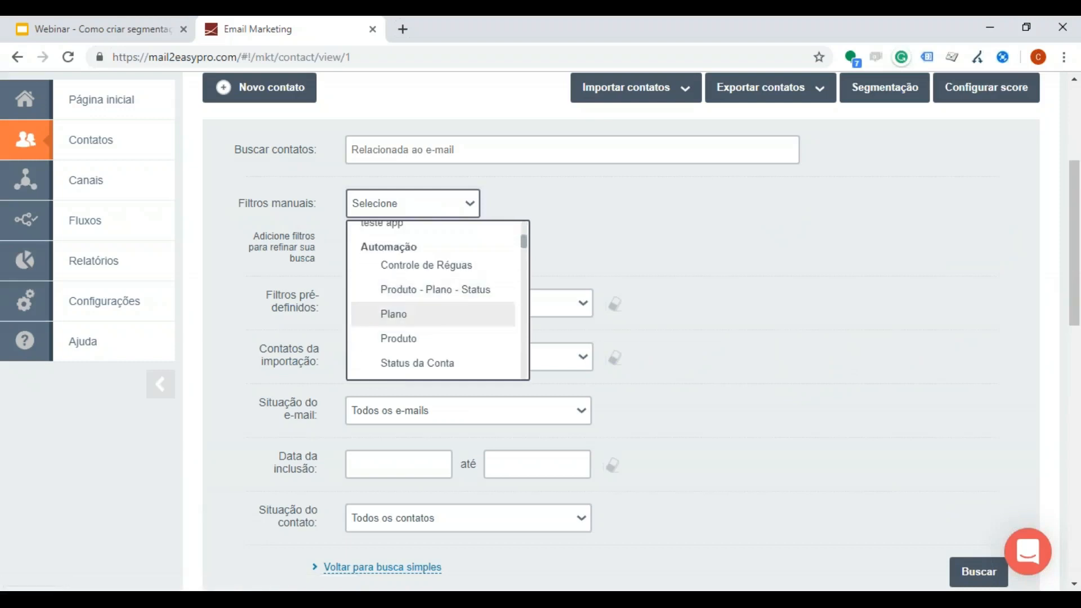
{"action": "left_click", "coordinate": [589, 241]}
{"action": "scroll", "coordinate": [434, 293], "scroll_direction": "down", "scroll_amount": 1}
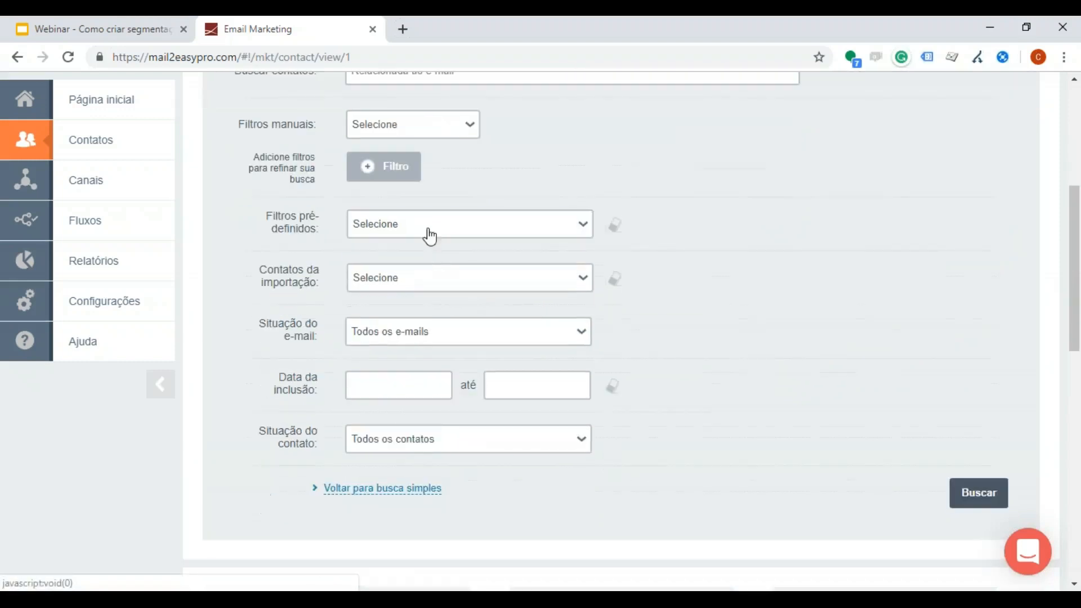
Step: Search the list with the predefined filter "contatos hotmail" and calculate the total of matching contacts
{"action": "left_click", "coordinate": [429, 237]}
{"action": "left_click", "coordinate": [417, 289]}
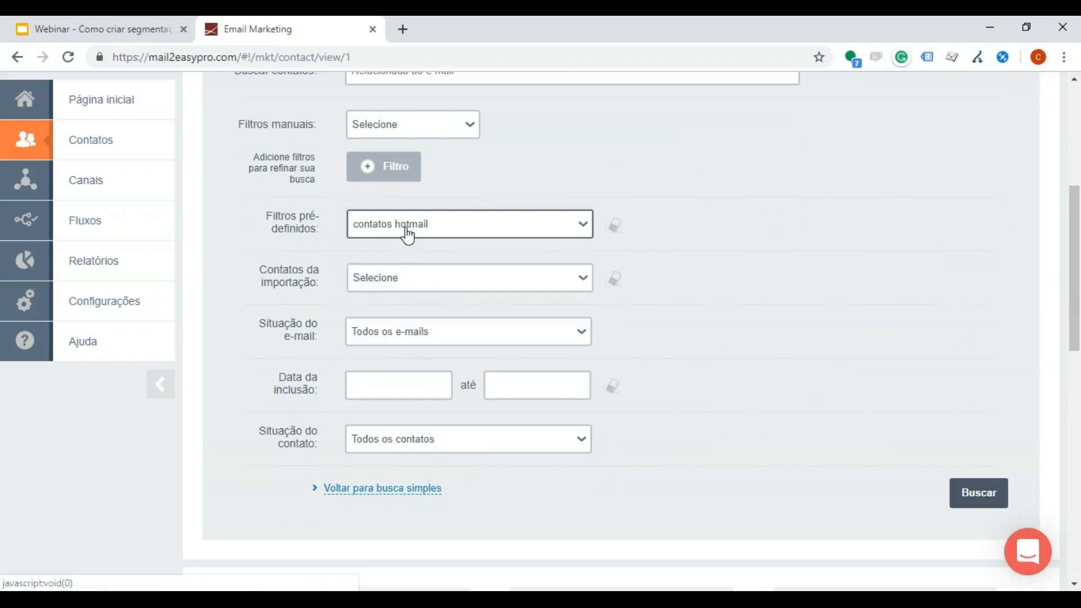
{"action": "scroll", "coordinate": [415, 234], "scroll_direction": "down", "scroll_amount": 2}
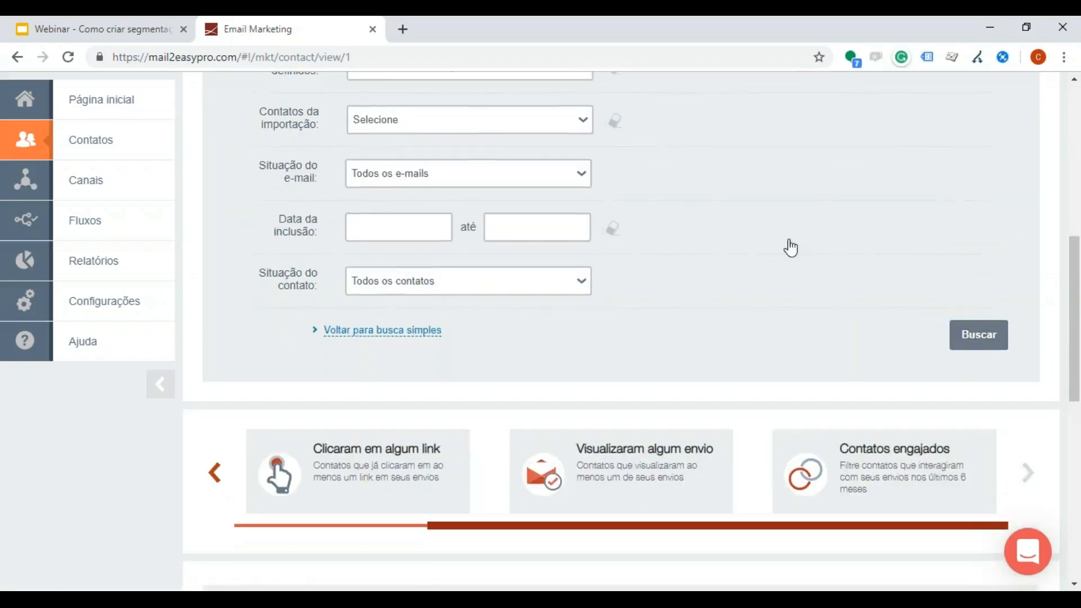
{"action": "scroll", "coordinate": [934, 386], "scroll_direction": "down", "scroll_amount": 4}
{"action": "left_click", "coordinate": [957, 286]}
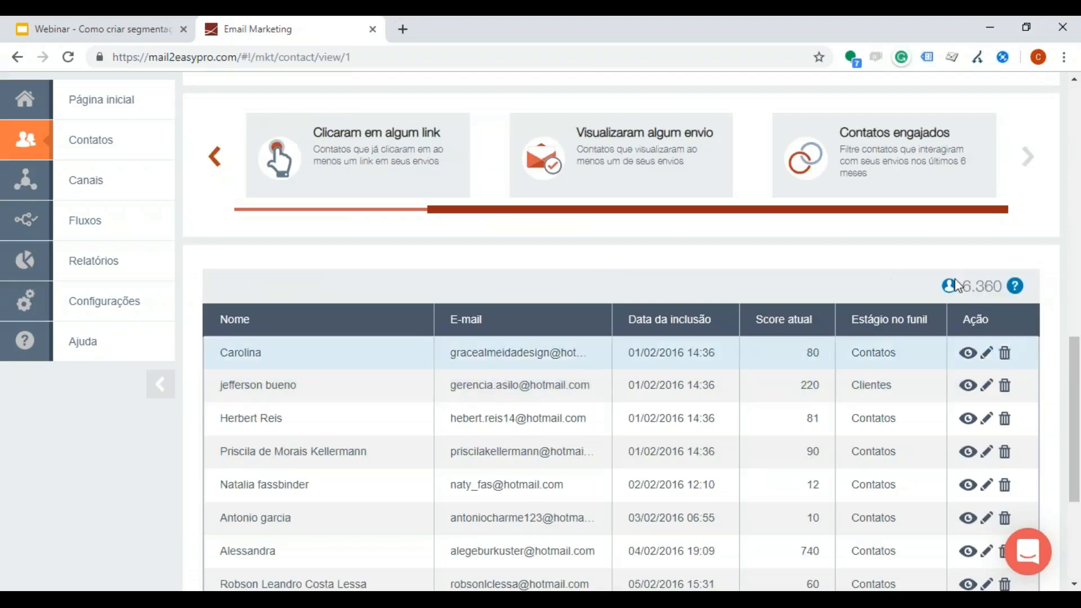
Step: Clear the predefined Hotmail filter and set Situação do e-mail to E-mail inválidos
{"action": "scroll", "coordinate": [930, 297], "scroll_direction": "up", "scroll_amount": 7}
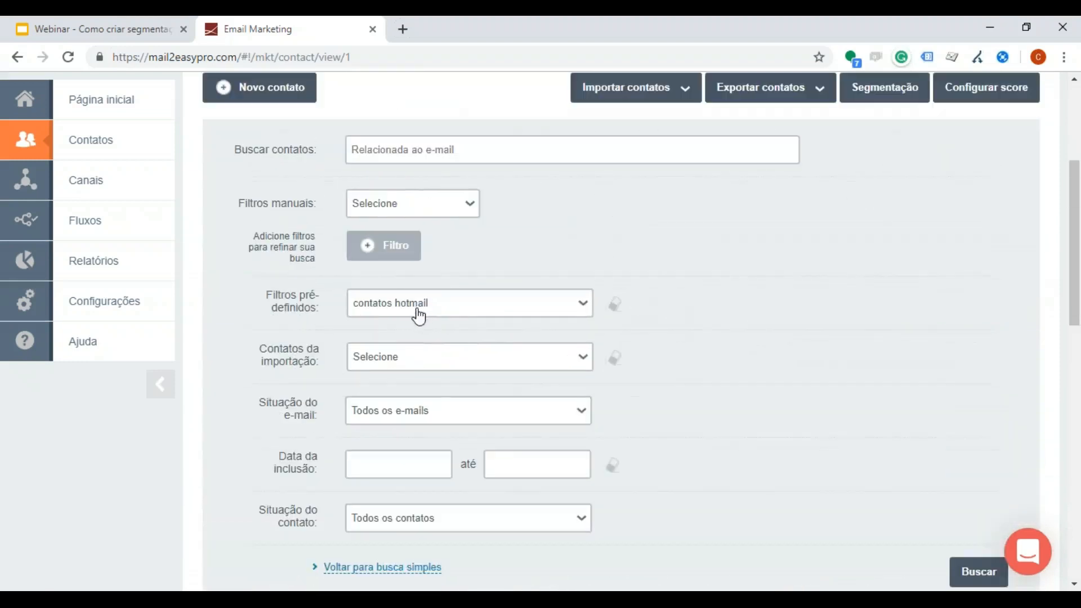
{"action": "scroll", "coordinate": [352, 319], "scroll_direction": "down", "scroll_amount": 1}
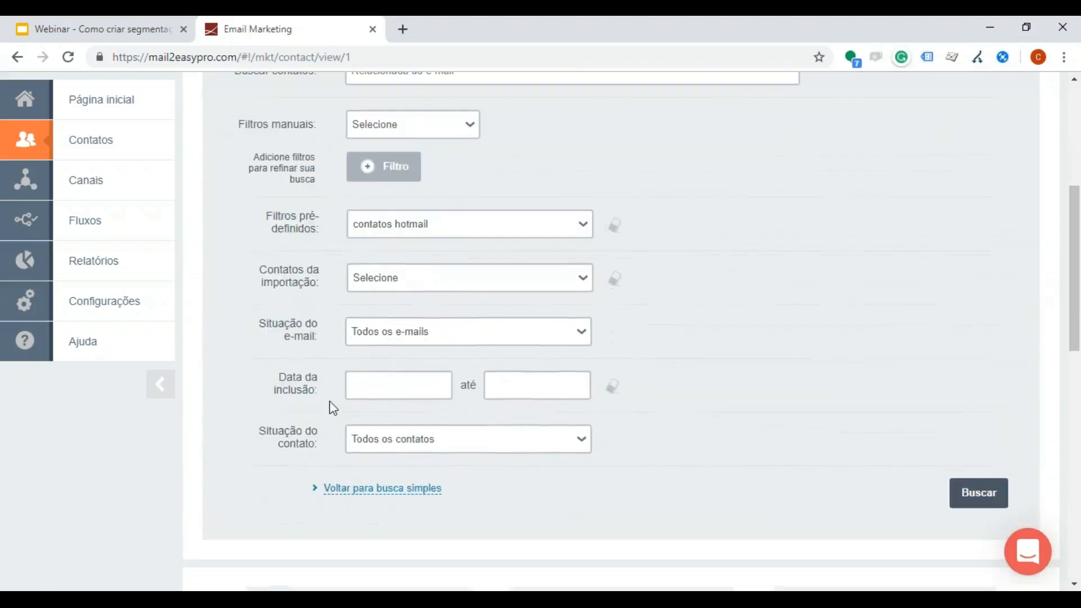
{"action": "left_click", "coordinate": [402, 339]}
{"action": "left_click", "coordinate": [608, 232]}
{"action": "left_click", "coordinate": [613, 228]}
{"action": "left_click", "coordinate": [386, 336]}
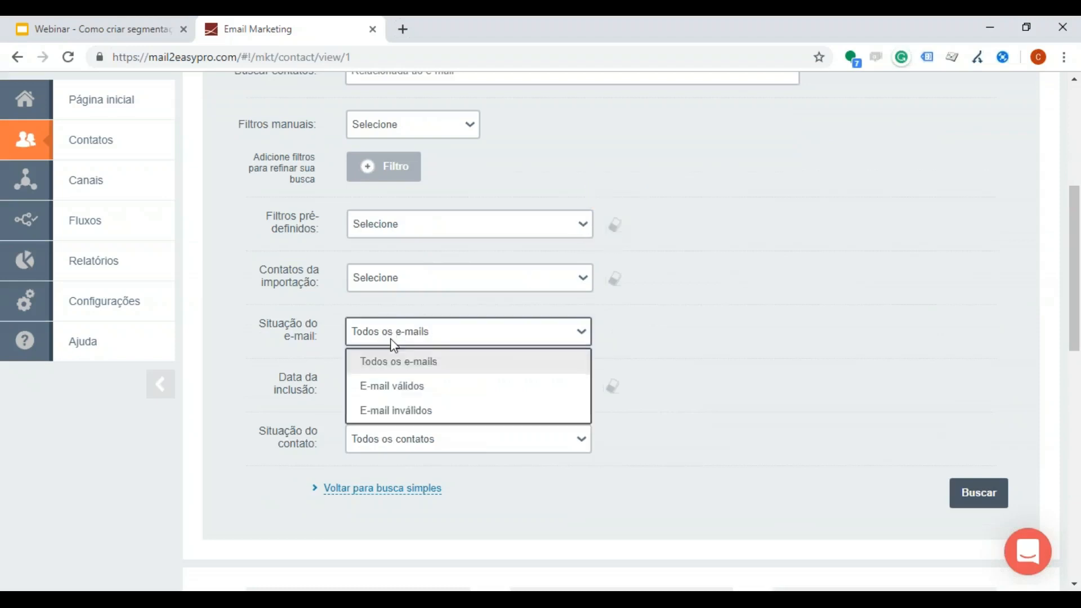
{"action": "left_click", "coordinate": [415, 415]}
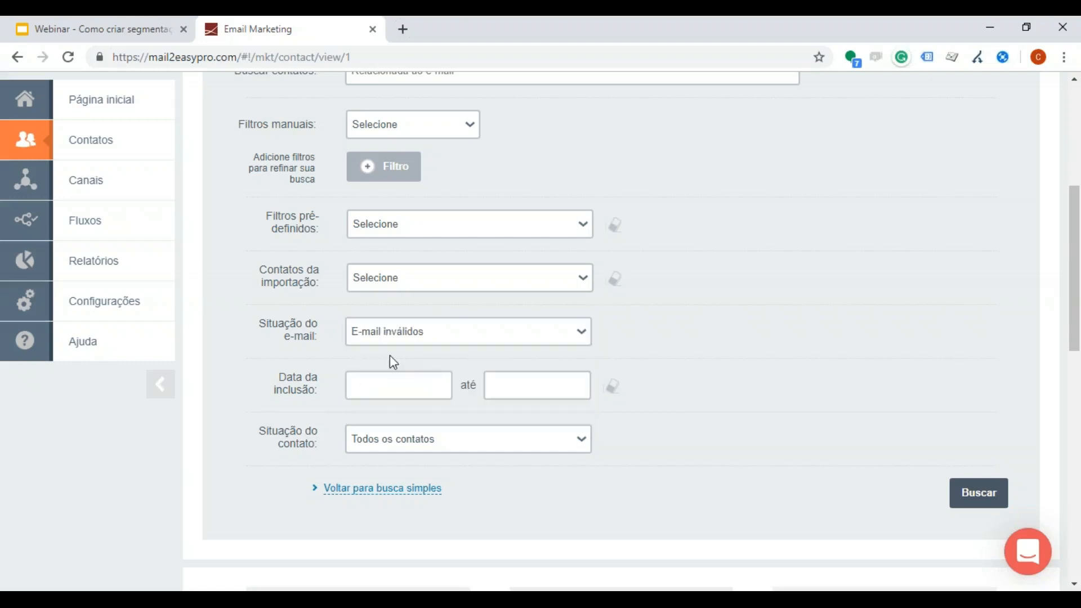
Step: Run the search for contacts with invalid e-mails and calculate the total
{"action": "left_click_drag", "start_coordinate": [262, 320], "coordinate": [318, 336]}
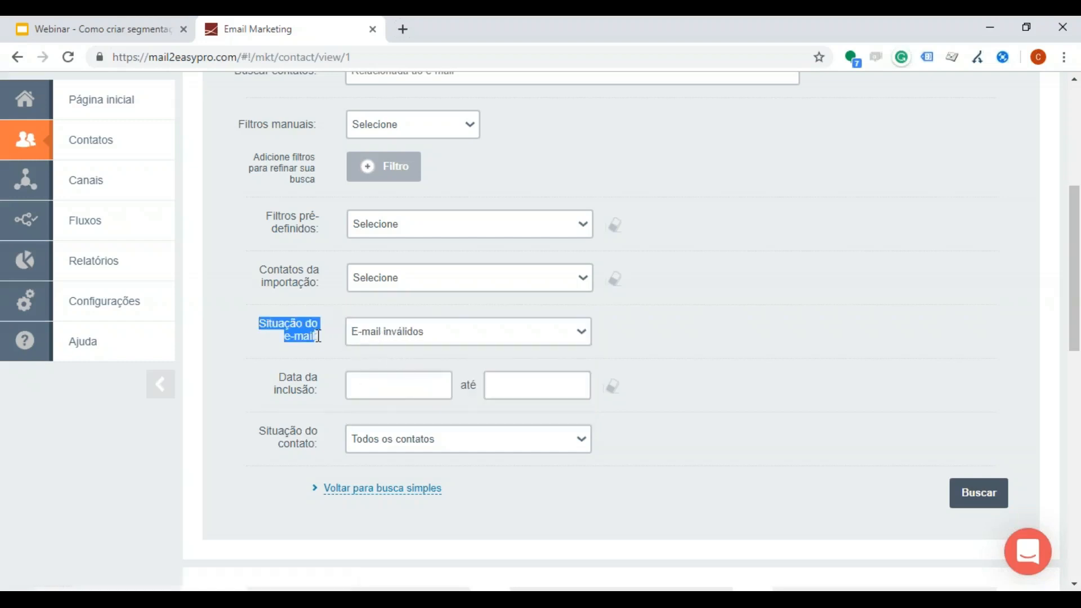
{"action": "scroll", "coordinate": [711, 367], "scroll_direction": "down", "scroll_amount": 3}
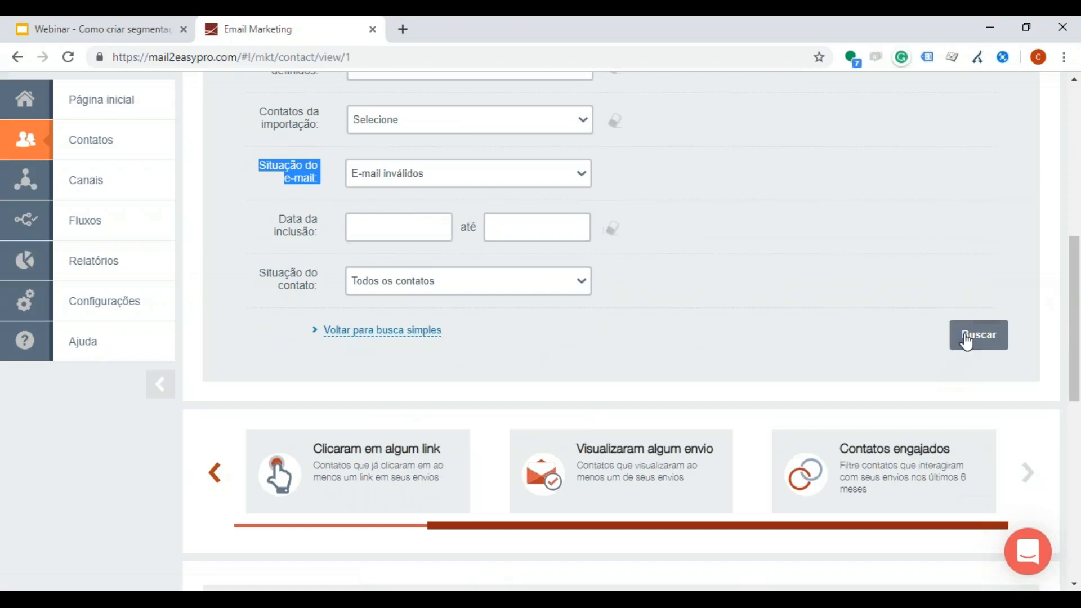
{"action": "scroll", "coordinate": [878, 466], "scroll_direction": "down", "scroll_amount": 8}
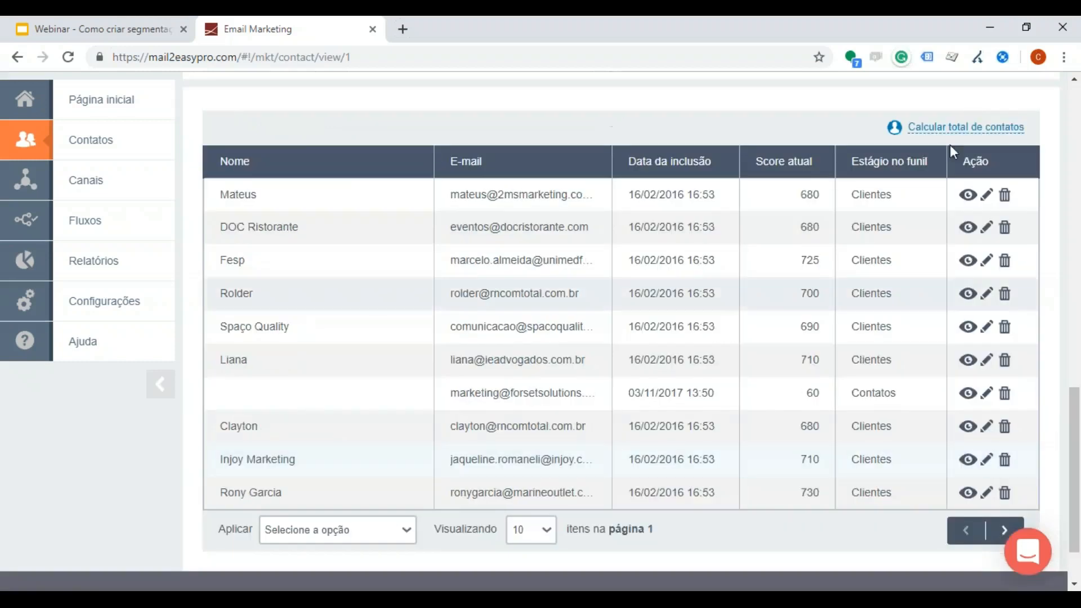
{"action": "scroll", "coordinate": [800, 256], "scroll_direction": "up", "scroll_amount": 6}
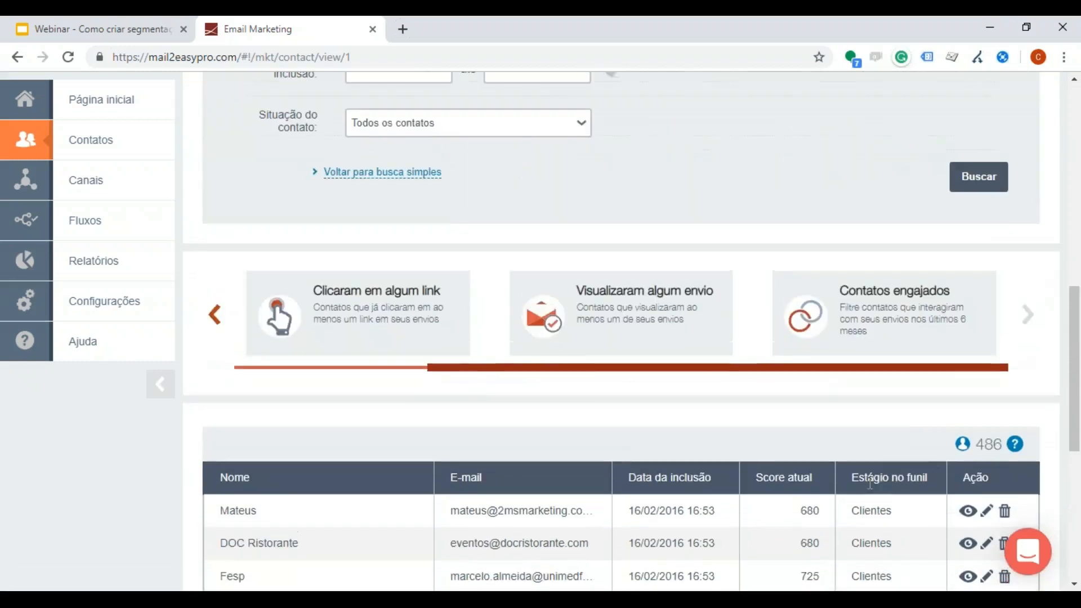
Step: Open the profile of the first contact in the results and go to Histórico de atividades do contato
{"action": "left_click", "coordinate": [967, 510]}
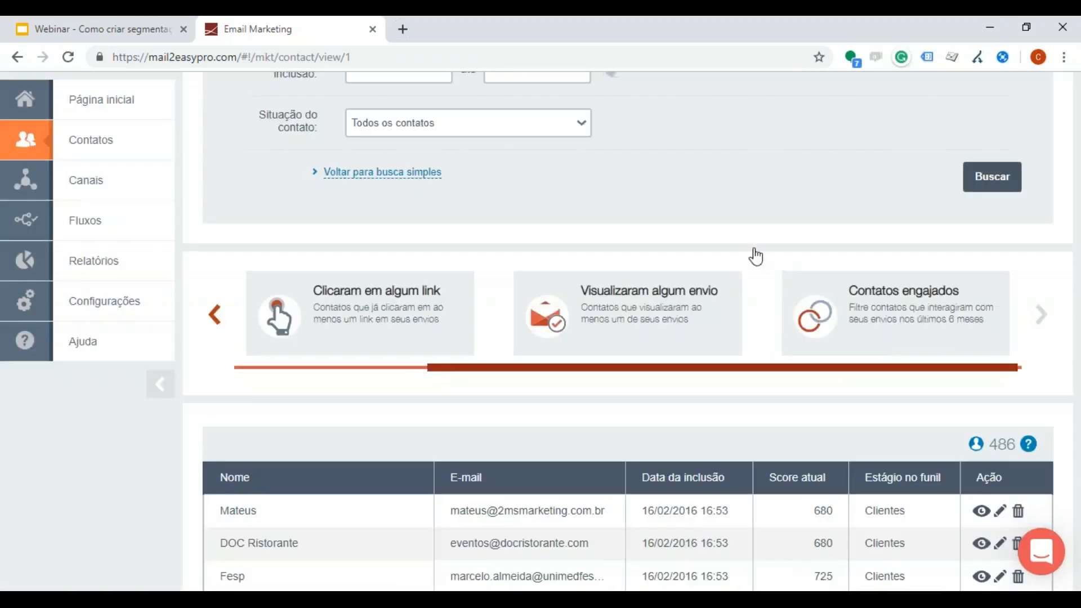
{"action": "scroll", "coordinate": [617, 279], "scroll_direction": "down", "scroll_amount": 1}
{"action": "scroll", "coordinate": [415, 272], "scroll_direction": "up", "scroll_amount": 1}
{"action": "scroll", "coordinate": [416, 278], "scroll_direction": "down", "scroll_amount": 10}
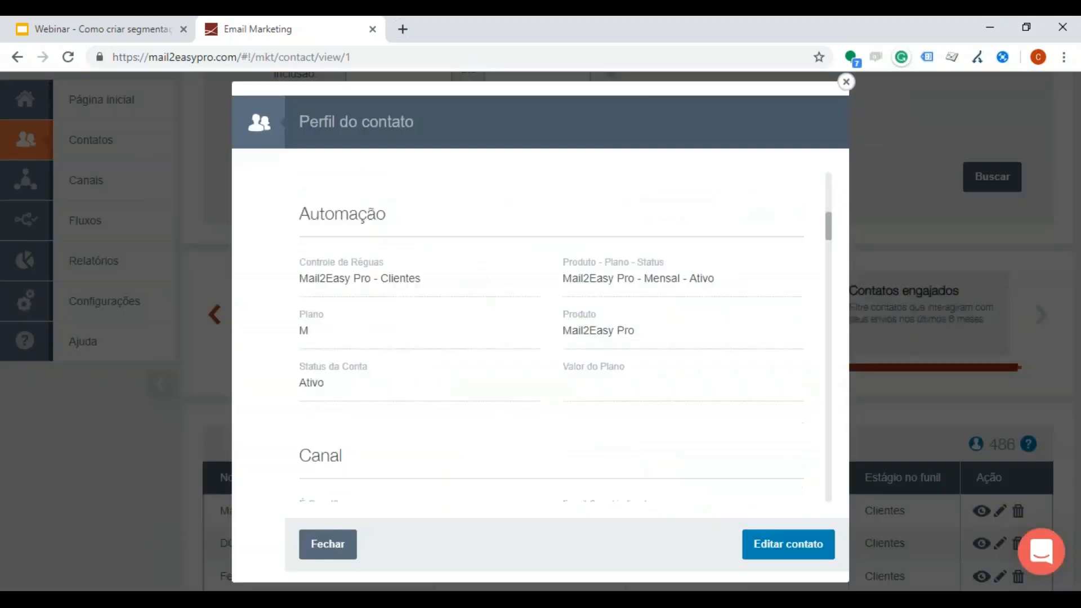
{"action": "scroll", "coordinate": [668, 334], "scroll_direction": "down", "scroll_amount": 10}
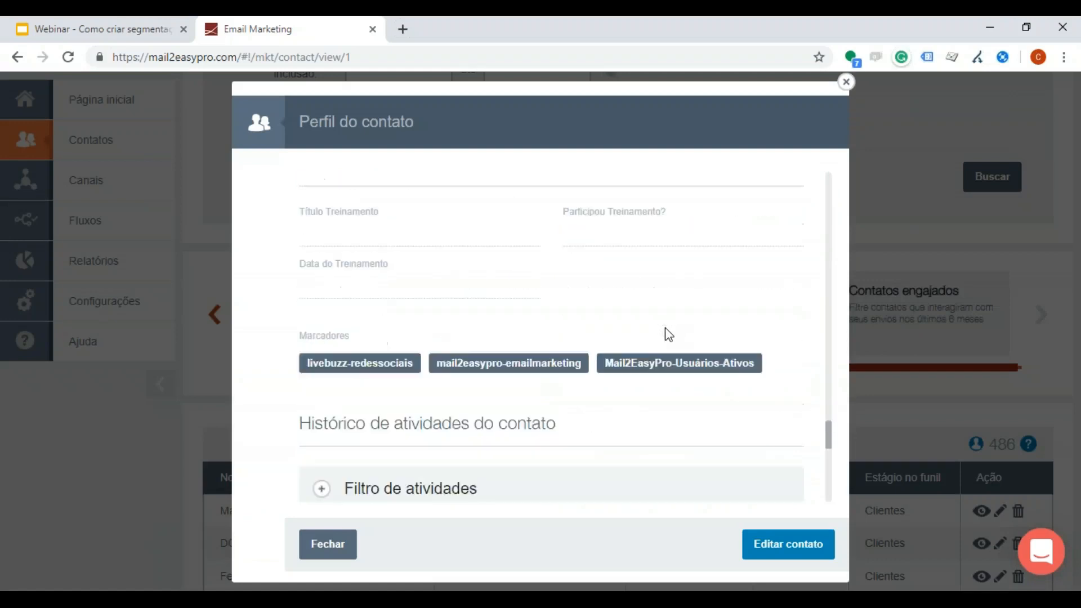
Step: Highlight the most recent Conta inválida error in the contact's activity history and close the profile
{"action": "left_click_drag", "start_coordinate": [359, 313], "coordinate": [470, 309]}
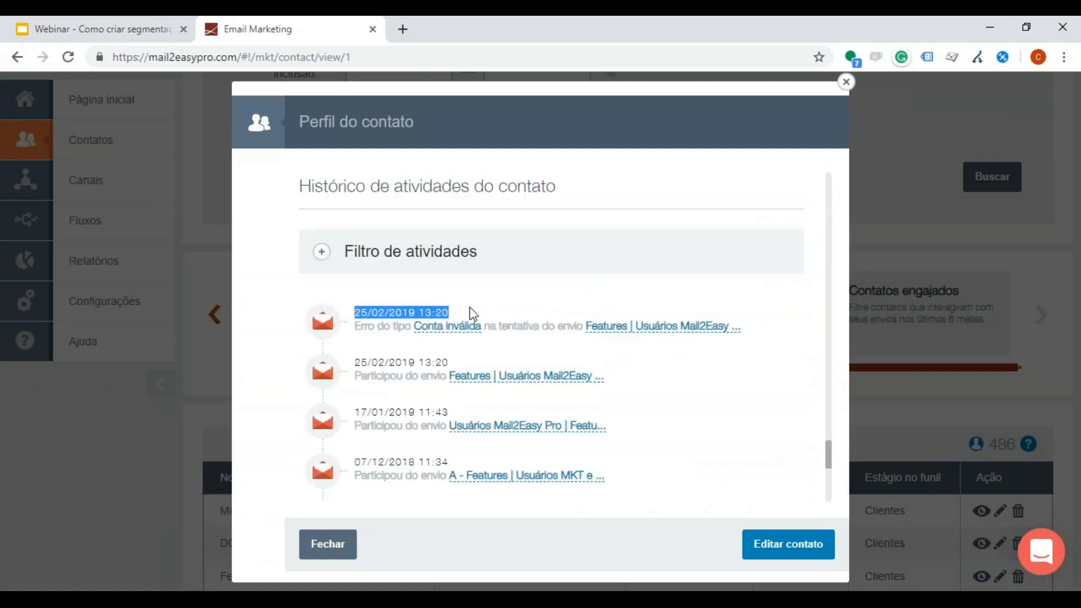
{"action": "left_click", "coordinate": [428, 261]}
{"action": "left_click", "coordinate": [424, 261]}
{"action": "scroll", "coordinate": [488, 310], "scroll_direction": "down", "scroll_amount": 2}
{"action": "left_click", "coordinate": [363, 255]}
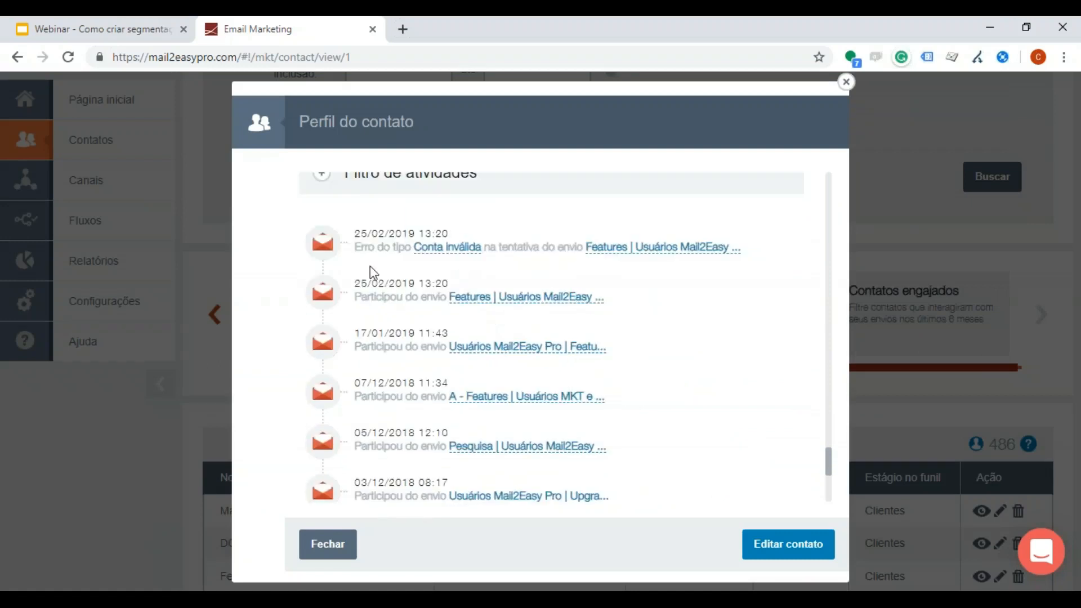
{"action": "left_click_drag", "start_coordinate": [355, 235], "coordinate": [390, 248]}
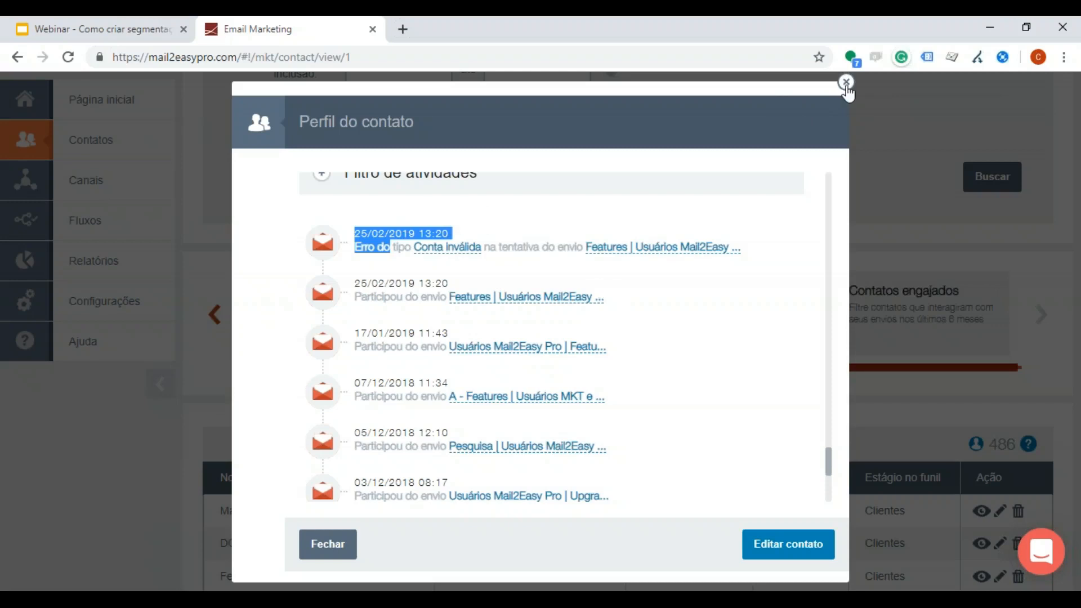
{"action": "left_click", "coordinate": [846, 83]}
Step: Reset Situação do e-mail to Todos os e-mails and set Situação do contato to Contatos que estão em fase de descanso
{"action": "scroll", "coordinate": [545, 158], "scroll_direction": "up", "scroll_amount": 2}
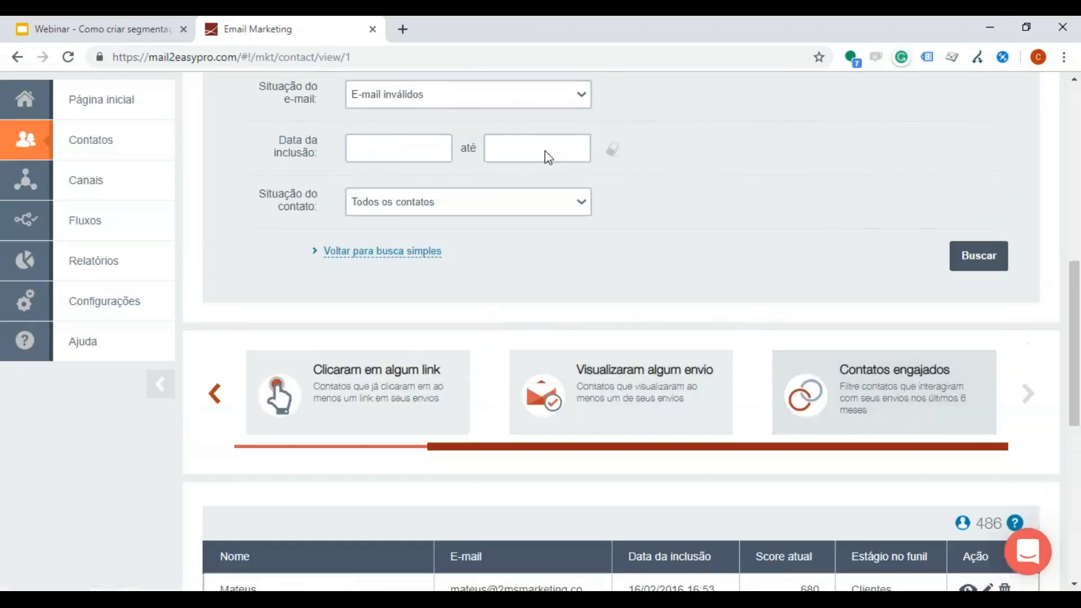
{"action": "scroll", "coordinate": [521, 190], "scroll_direction": "up", "scroll_amount": 3}
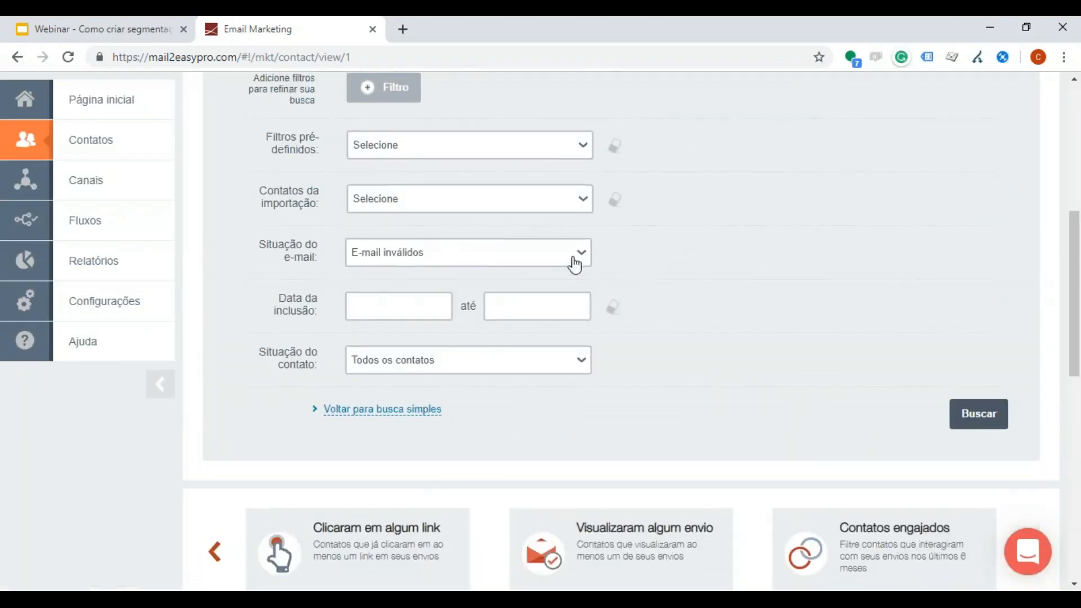
{"action": "left_click", "coordinate": [574, 265]}
{"action": "left_click", "coordinate": [470, 283]}
{"action": "left_click", "coordinate": [391, 362]}
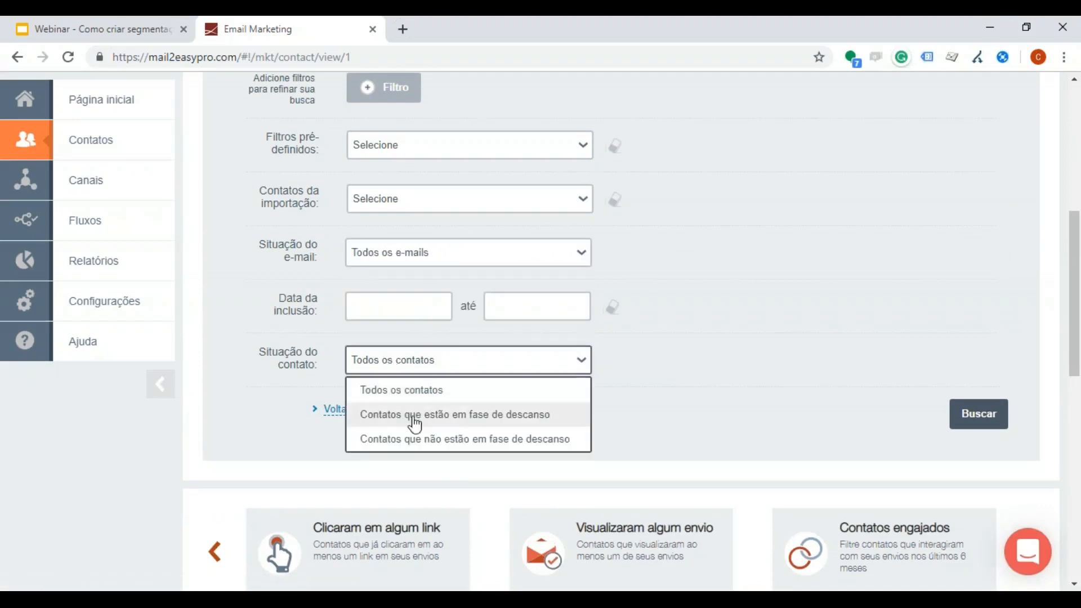
{"action": "left_click", "coordinate": [465, 415]}
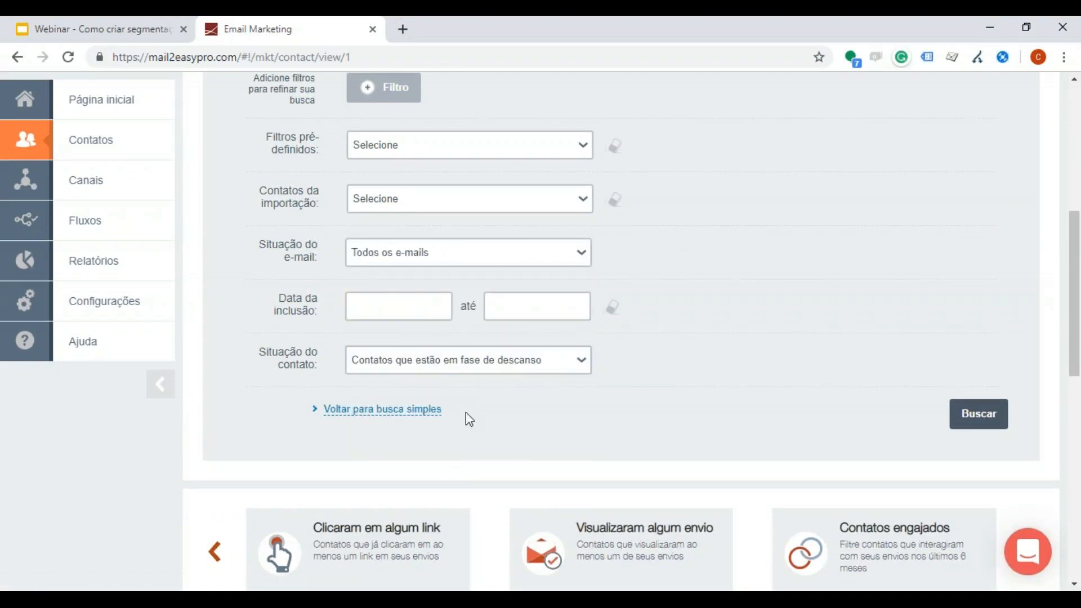
Step: Run the search for the resting contacts and look through the results and search criteria
{"action": "left_click", "coordinate": [975, 418]}
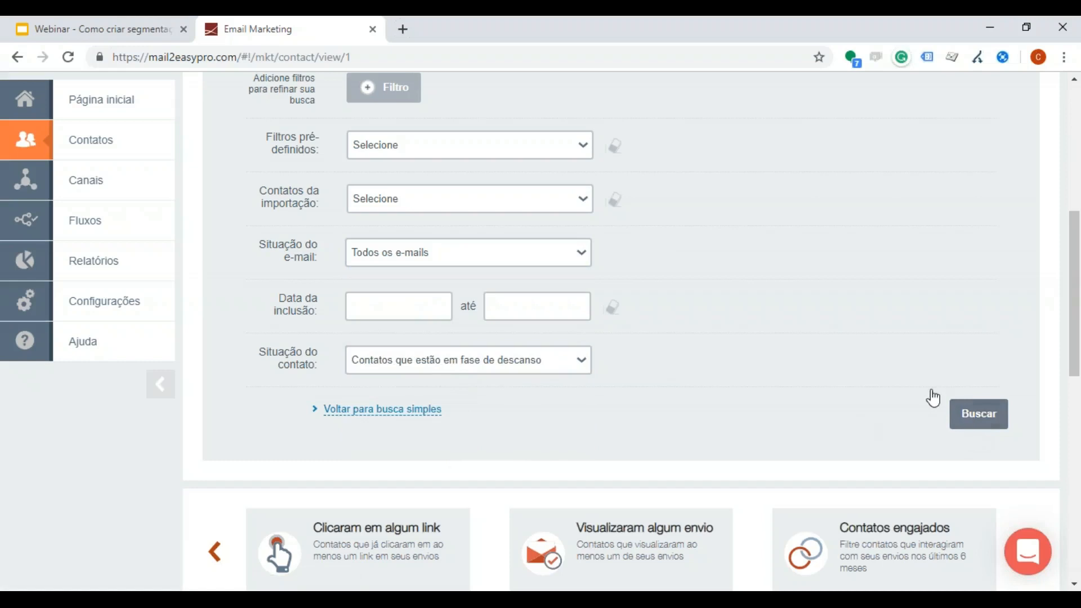
{"action": "scroll", "coordinate": [943, 388], "scroll_direction": "down", "scroll_amount": 3}
{"action": "left_click", "coordinate": [936, 526]}
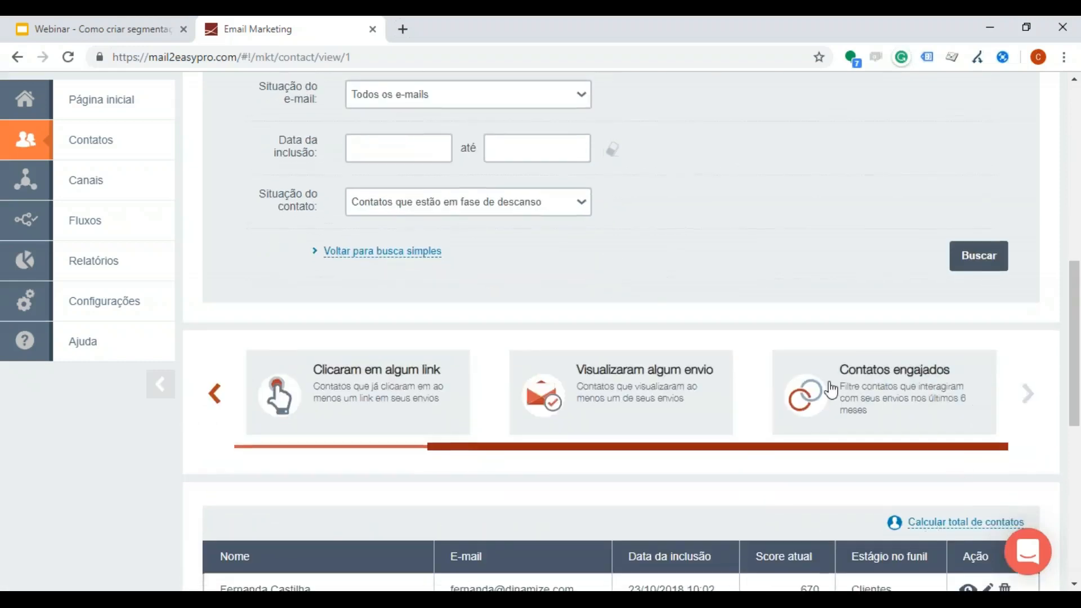
{"action": "scroll", "coordinate": [698, 456], "scroll_direction": "down", "scroll_amount": 3}
{"action": "scroll", "coordinate": [637, 436], "scroll_direction": "up", "scroll_amount": 7}
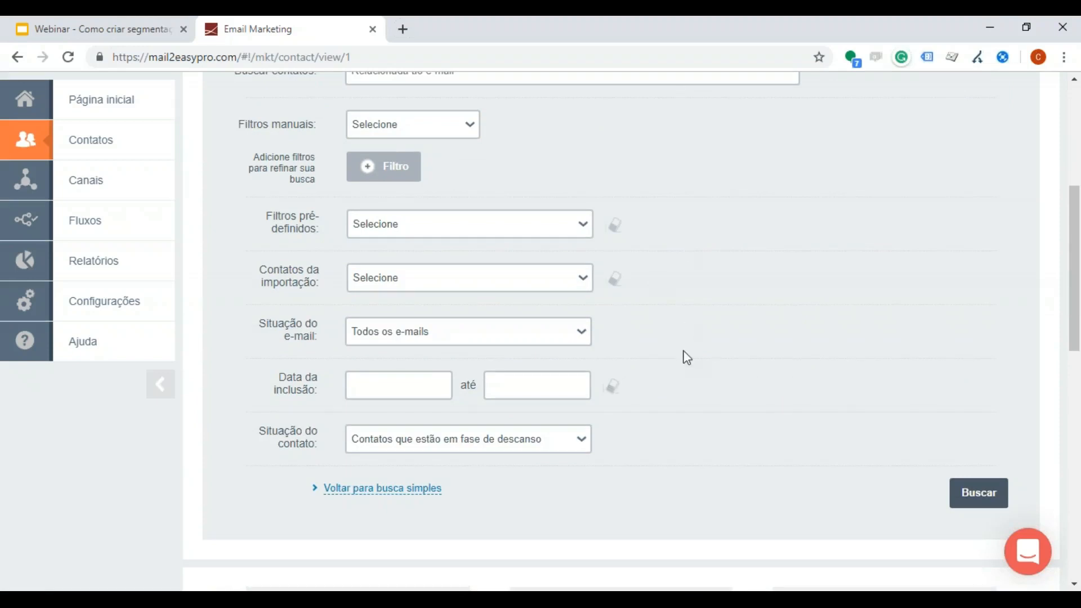
{"action": "scroll", "coordinate": [687, 355], "scroll_direction": "down", "scroll_amount": 3}
{"action": "scroll", "coordinate": [648, 317], "scroll_direction": "up", "scroll_amount": 6}
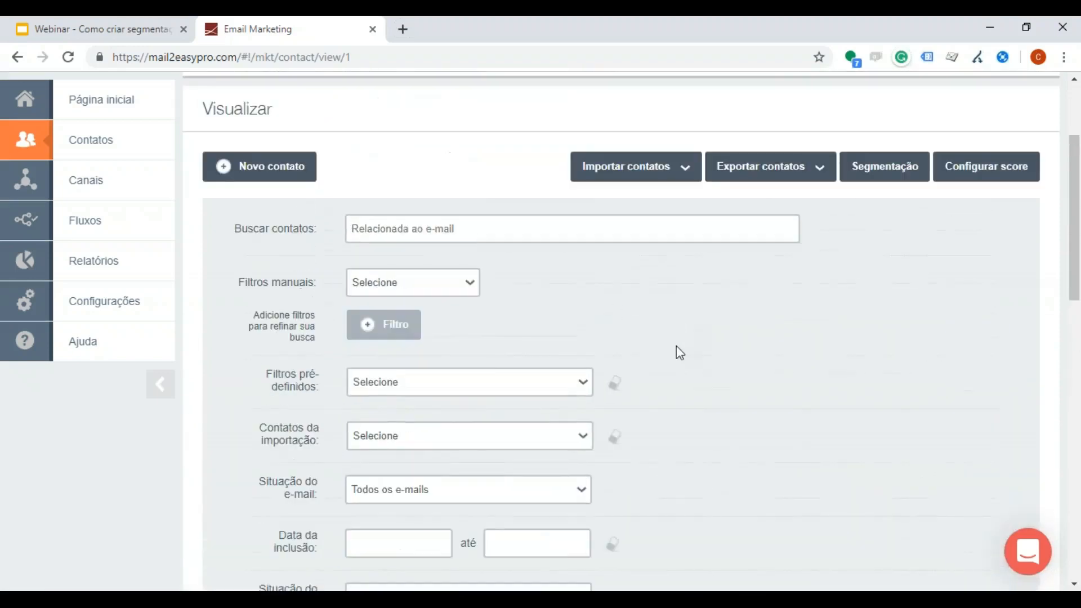
{"action": "scroll", "coordinate": [680, 353], "scroll_direction": "down", "scroll_amount": 3}
Step: Open the Dinamize list's Estatísticas de Uso page and display Estatísticas de Operação
{"action": "mouse_move", "coordinate": [107, 147]}
{"action": "left_click", "coordinate": [215, 126]}
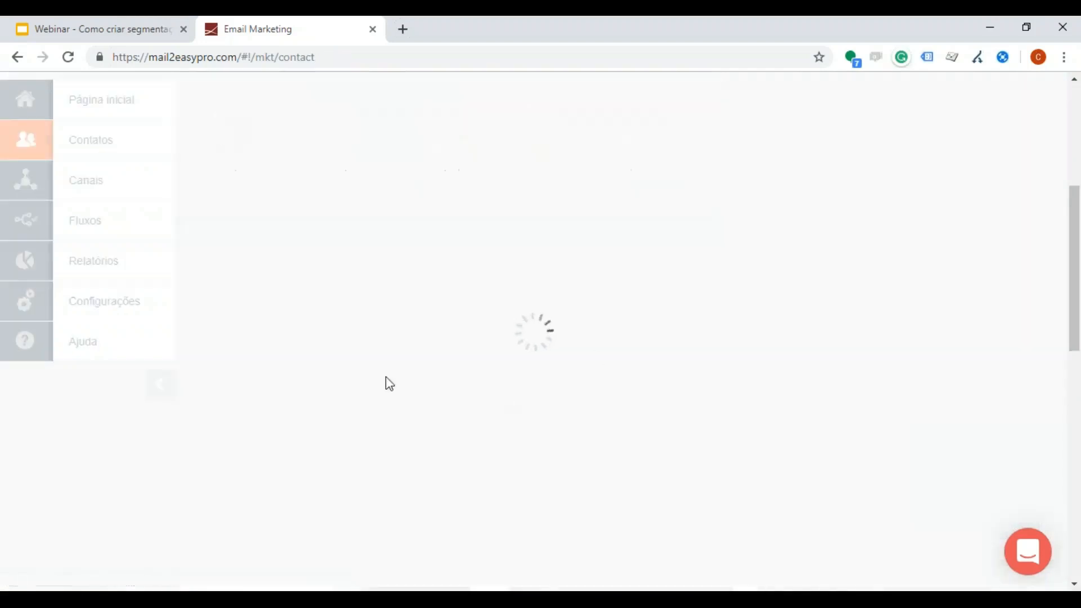
{"action": "left_click", "coordinate": [623, 340]}
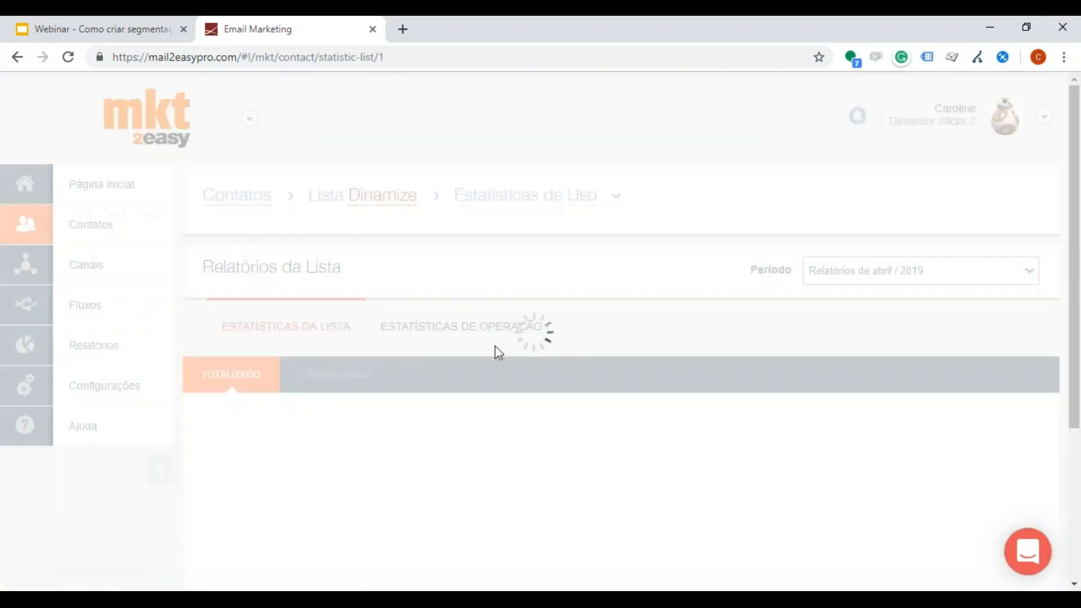
{"action": "left_click", "coordinate": [459, 329]}
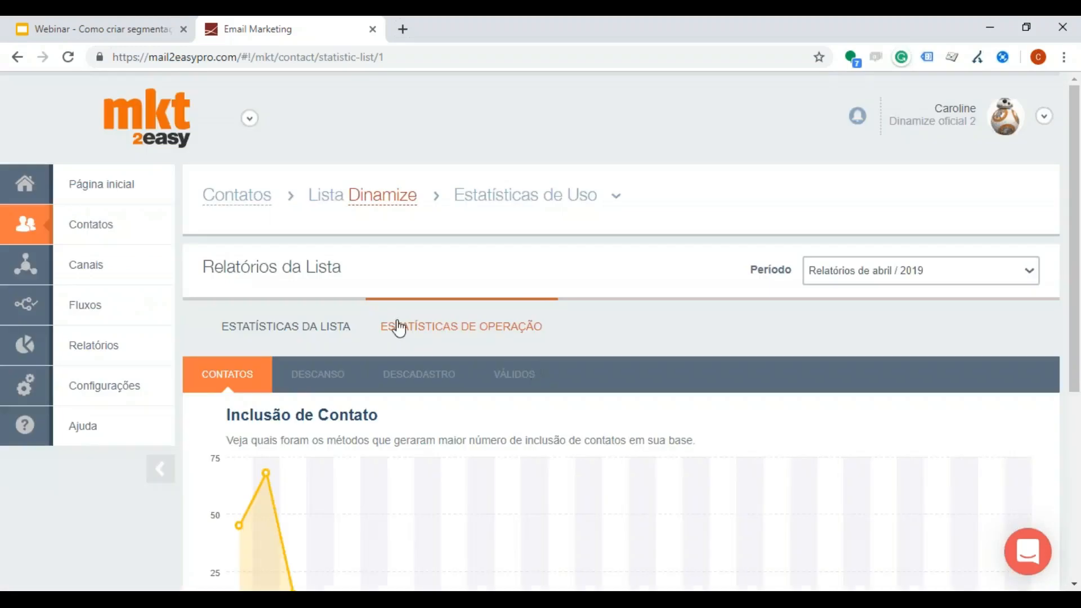
Step: Examine the Inclusão de Contato and Remoção de Contato reports for April 2019
{"action": "scroll", "coordinate": [355, 234], "scroll_direction": "down", "scroll_amount": 4}
{"action": "scroll", "coordinate": [890, 152], "scroll_direction": "up", "scroll_amount": 3}
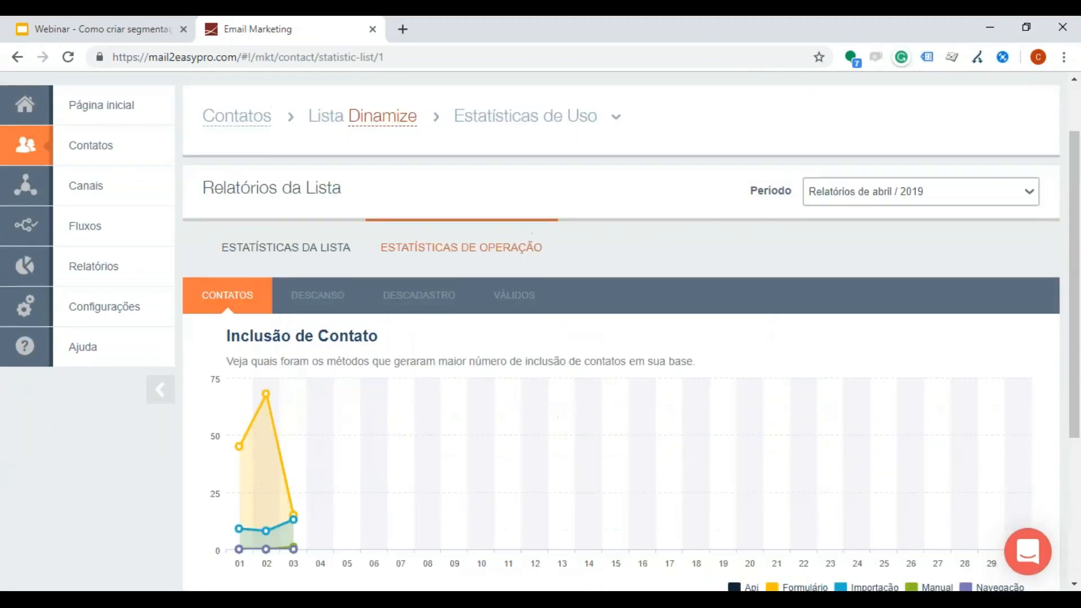
{"action": "left_click", "coordinate": [924, 192]}
{"action": "scroll", "coordinate": [788, 349], "scroll_direction": "down", "scroll_amount": 4}
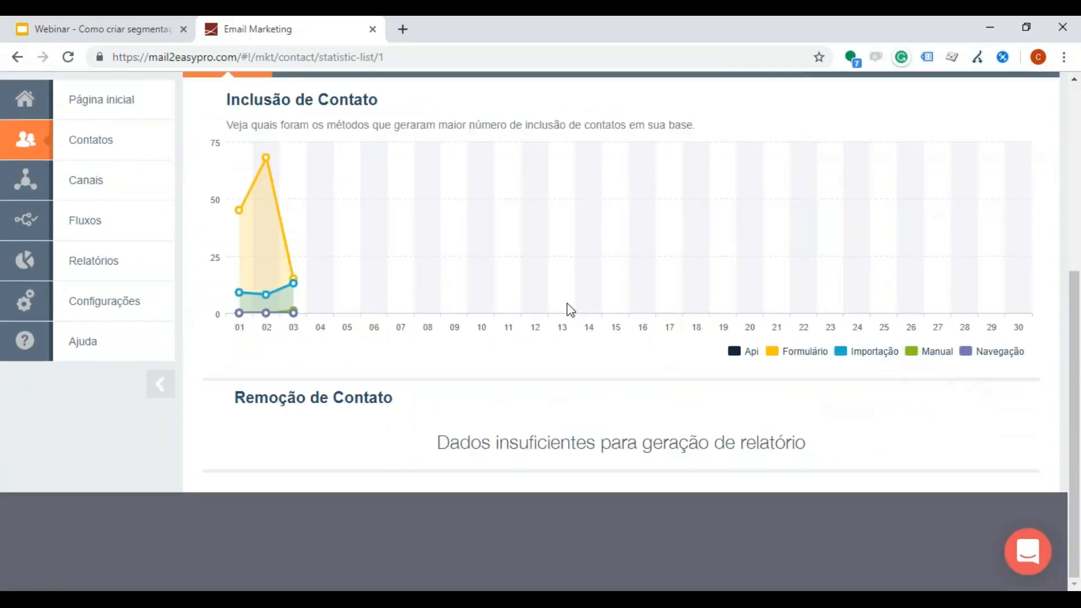
Step: Display the Descanso operation statistics, inspect the Entrou em Descanso values for 02/04/2019 and check which report periods are available
{"action": "scroll", "coordinate": [555, 303], "scroll_direction": "up", "scroll_amount": 2}
{"action": "left_click", "coordinate": [329, 219]}
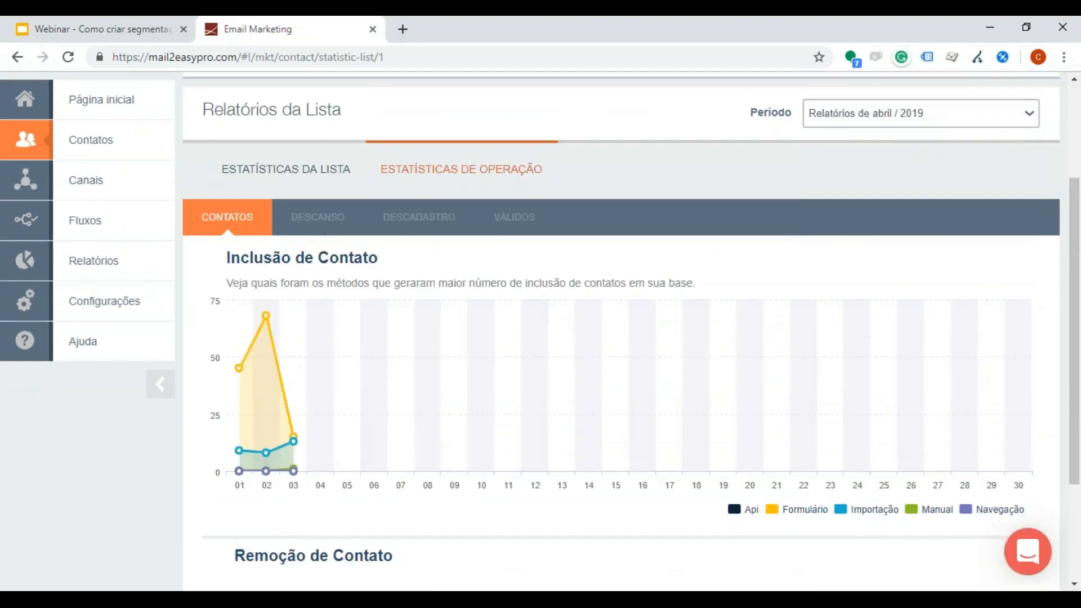
{"action": "left_click", "coordinate": [329, 215]}
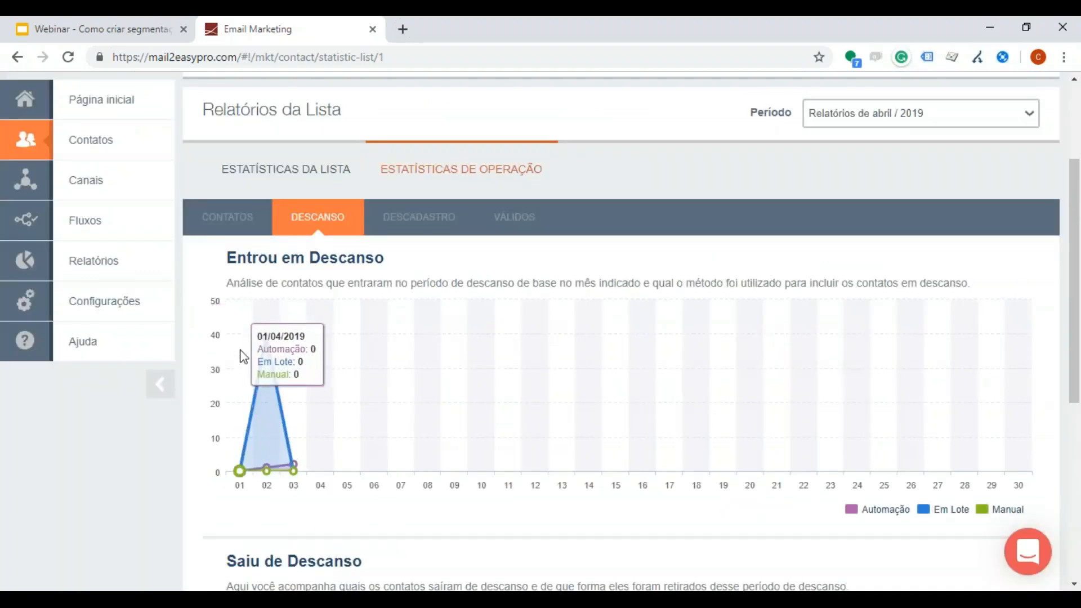
{"action": "mouse_move", "coordinate": [266, 333]}
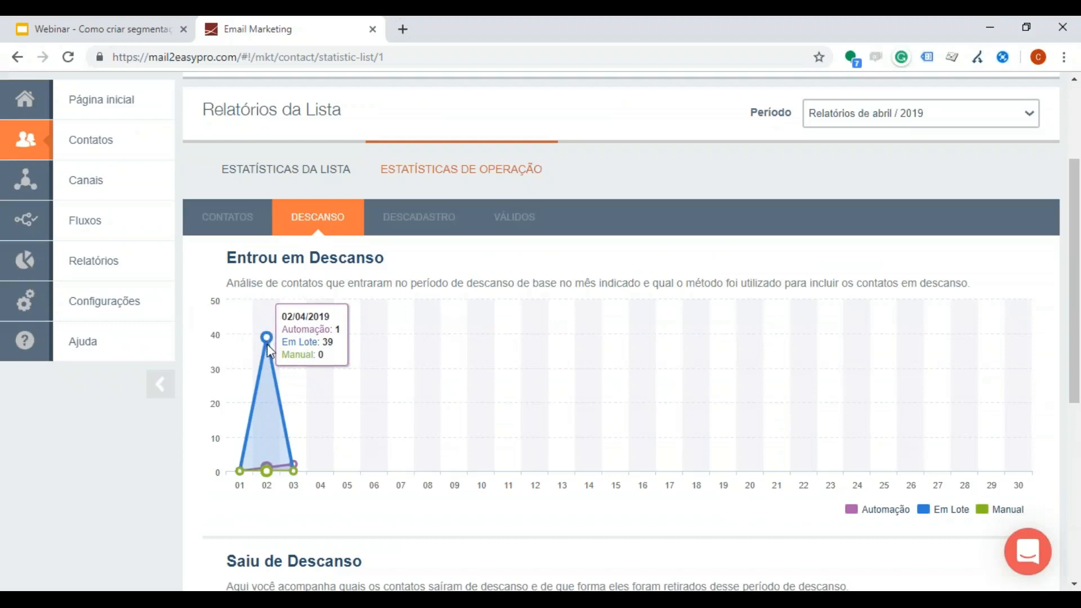
{"action": "left_click", "coordinate": [886, 124]}
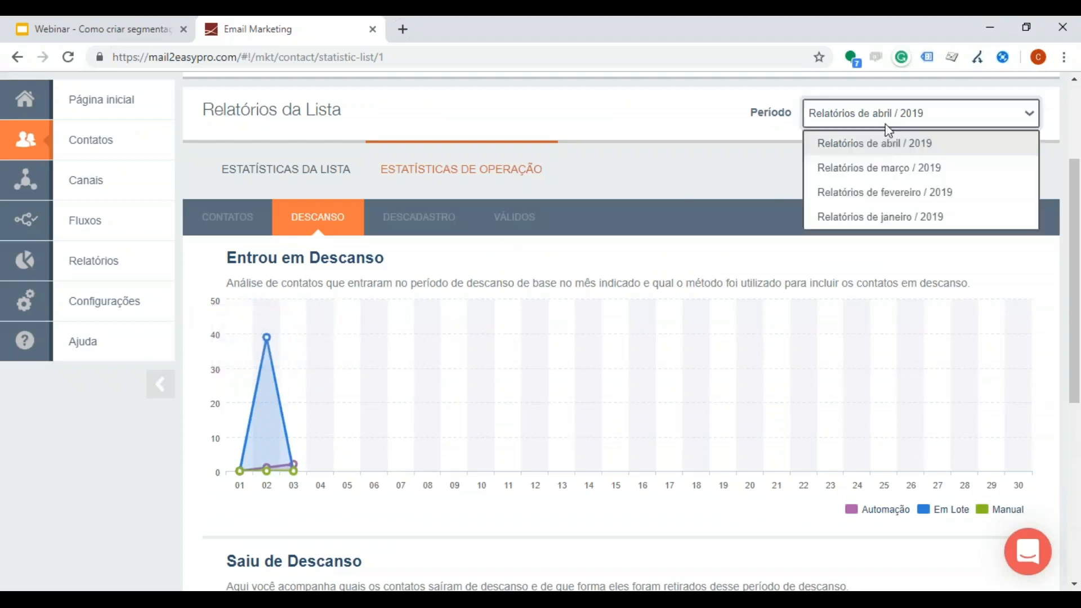
{"action": "left_click", "coordinate": [529, 248]}
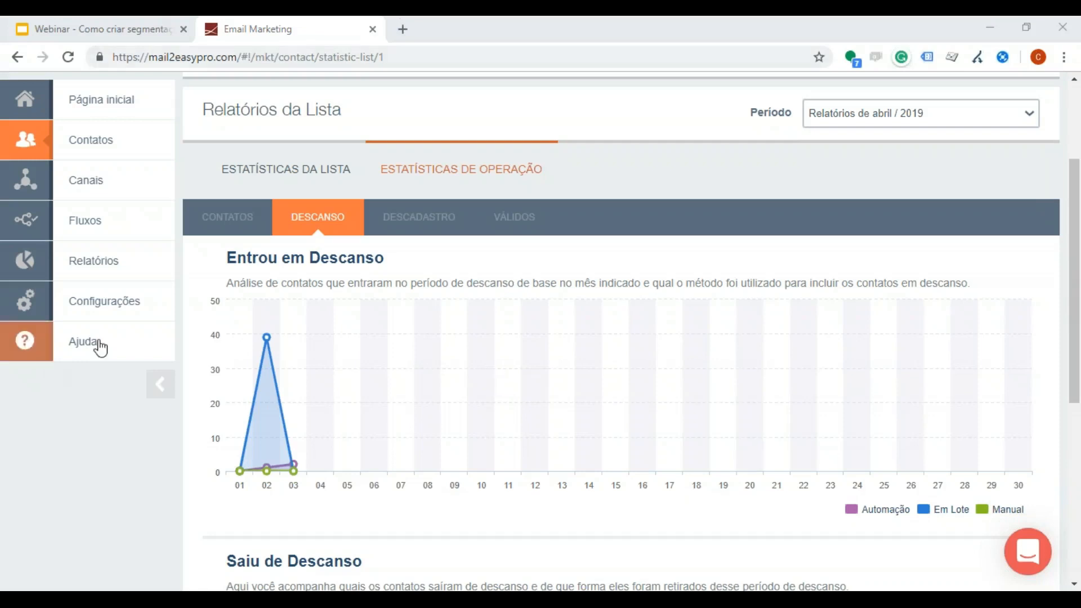
Step: Open the Dinamize help center at help.dinamize.com in a new browser tab
{"action": "left_click", "coordinate": [406, 29]}
{"action": "type", "text": "help"}
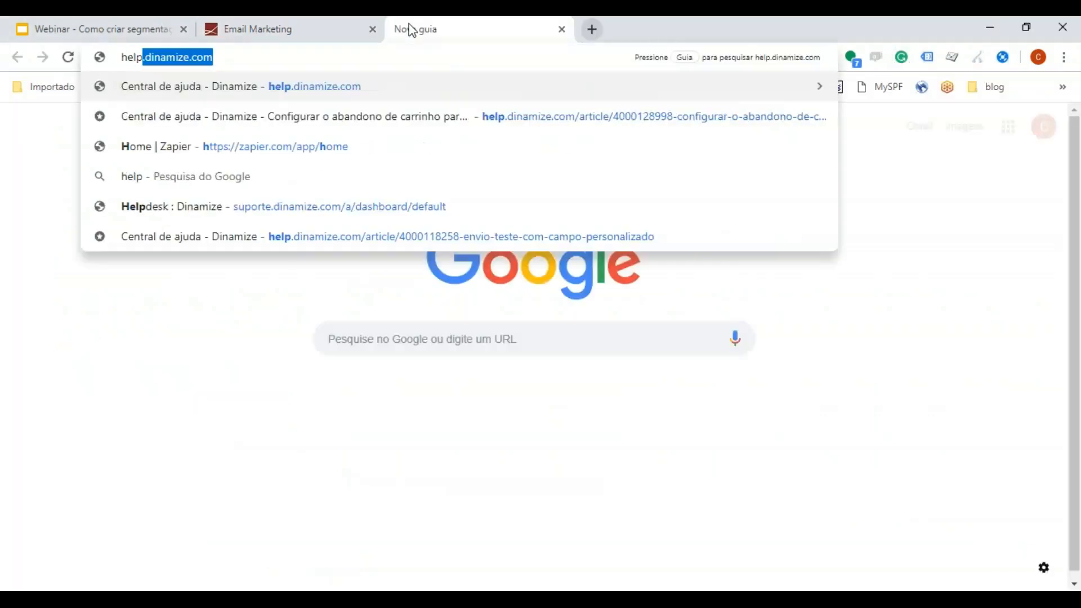
{"action": "key", "text": "Return"}
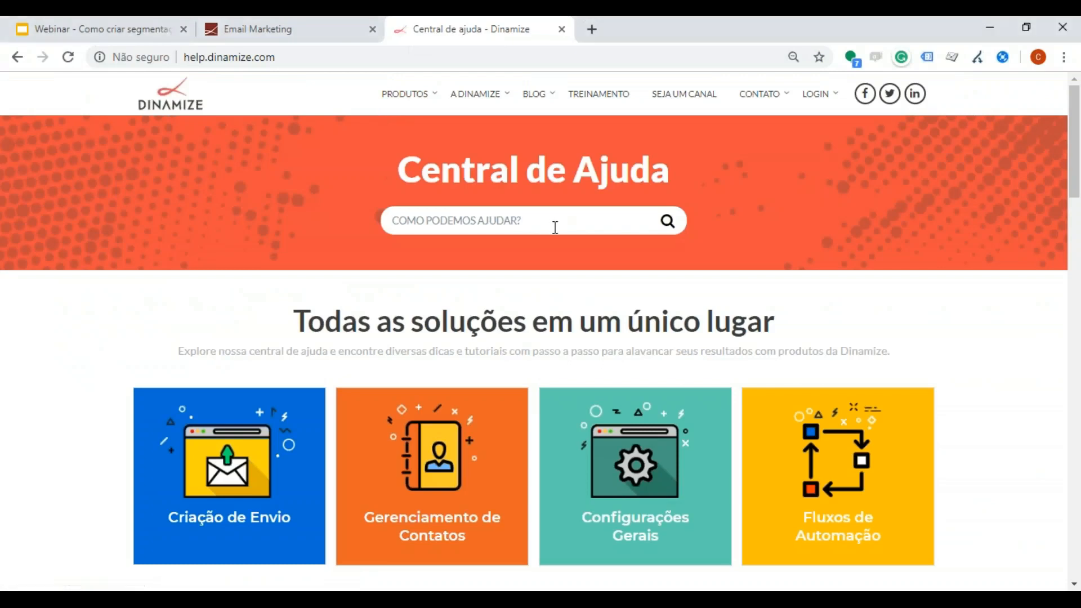
Step: Search the help center for "descanso", open the article "Como criar uma automação de descanso de base - Mail2Easy PRO" and select its web address
{"action": "left_click", "coordinate": [555, 228]}
{"action": "type", "text": "descanso"}
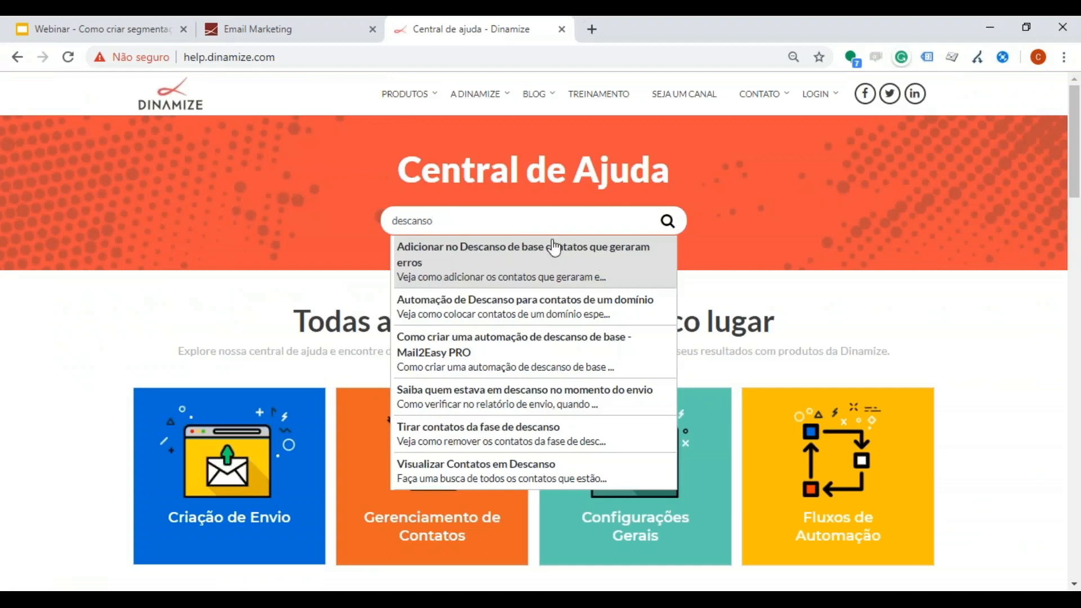
{"action": "left_click", "coordinate": [551, 357]}
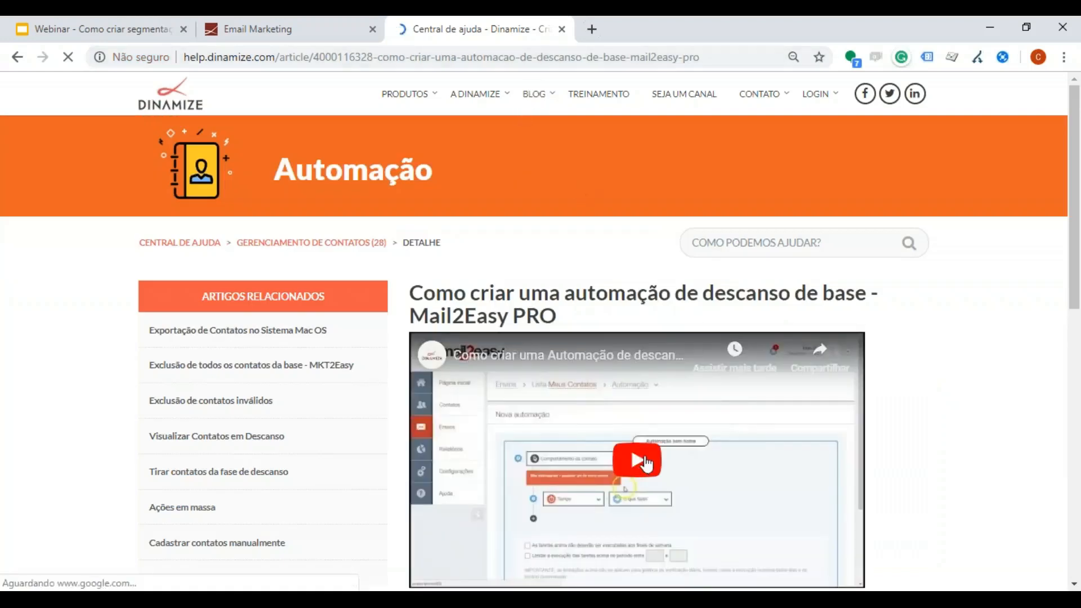
{"action": "left_click", "coordinate": [595, 56]}
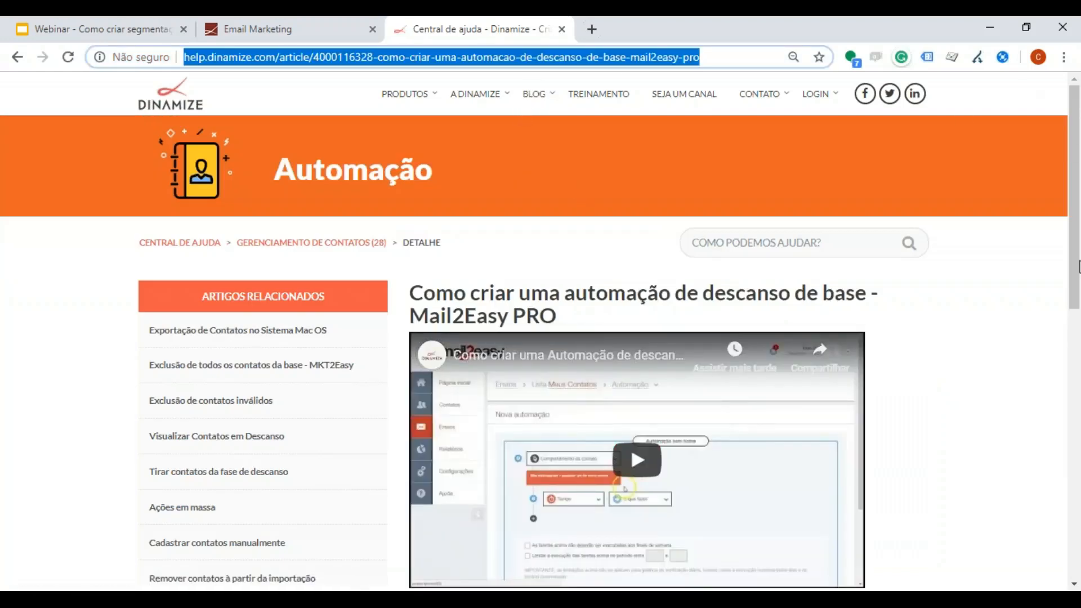
{"action": "left_click", "coordinate": [1067, 71]}
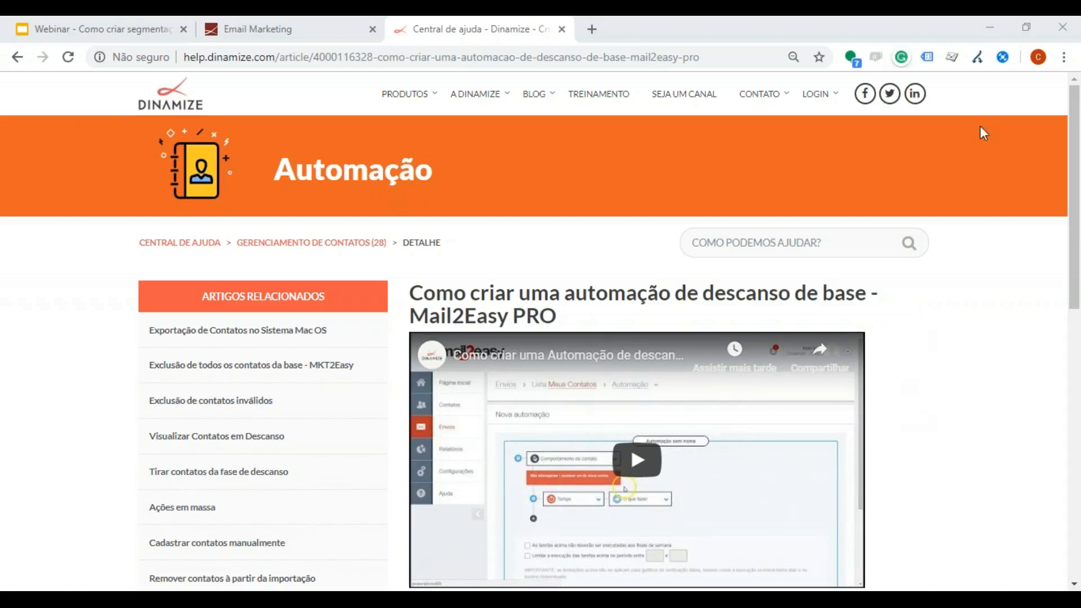
Step: Switch to the webinar deck in Google Slides, present from the magalu slide and advance past the Return Path example to the Web Summit email
{"action": "left_click", "coordinate": [105, 23]}
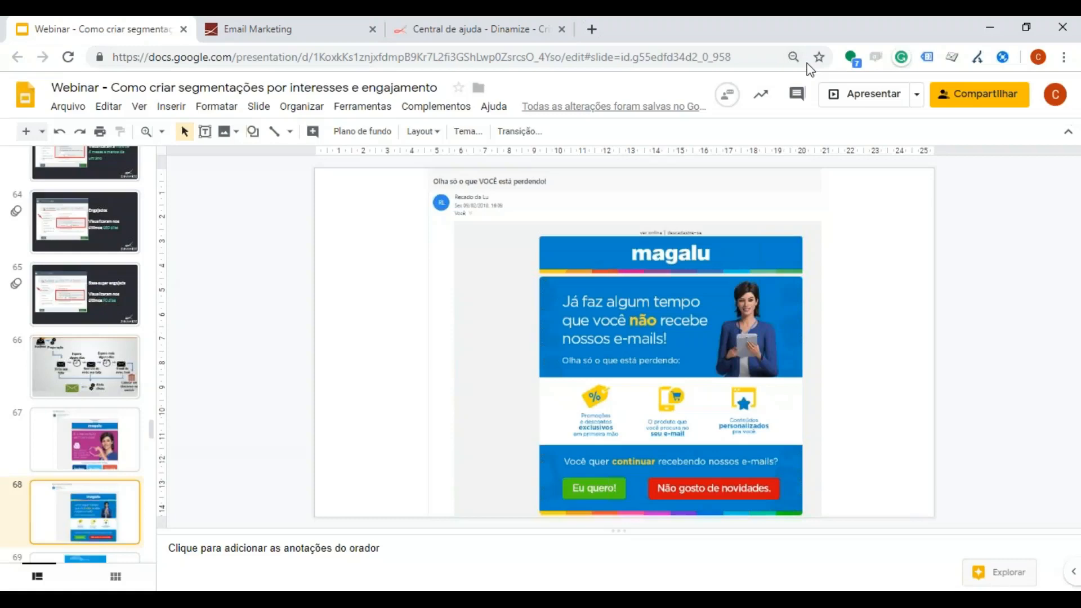
{"action": "left_click", "coordinate": [861, 97]}
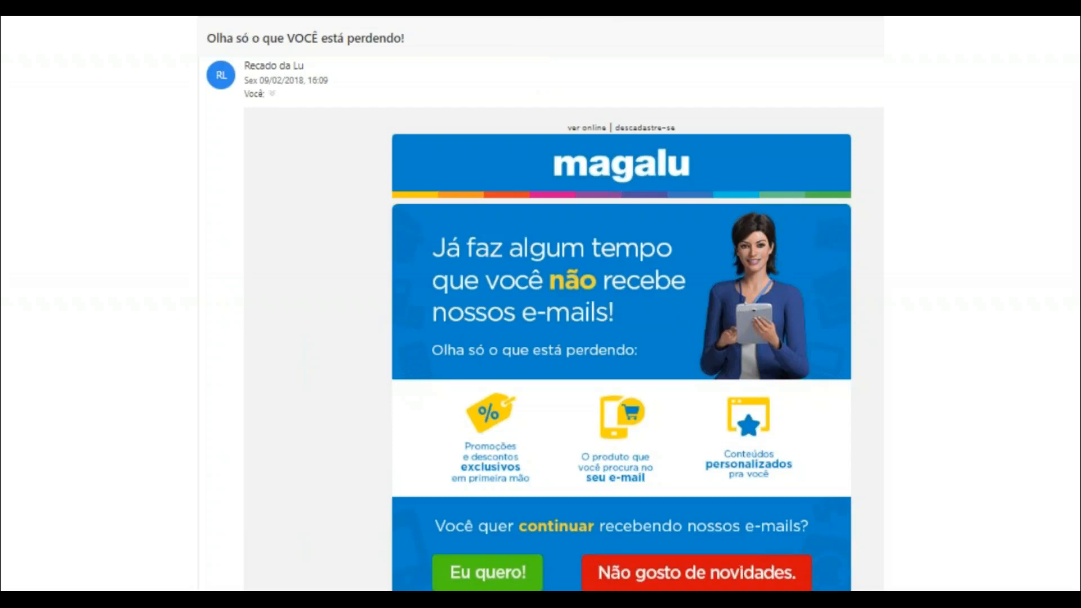
{"action": "key", "text": "Right"}
{"action": "key", "text": "Left"}
{"action": "key", "text": "Right"}
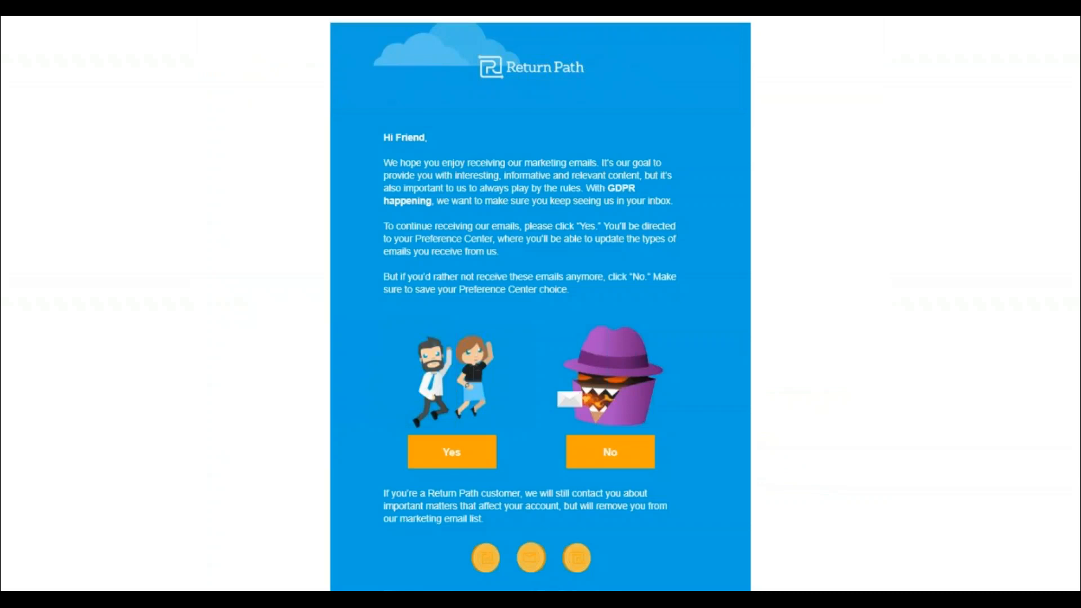
{"action": "key", "text": "Right"}
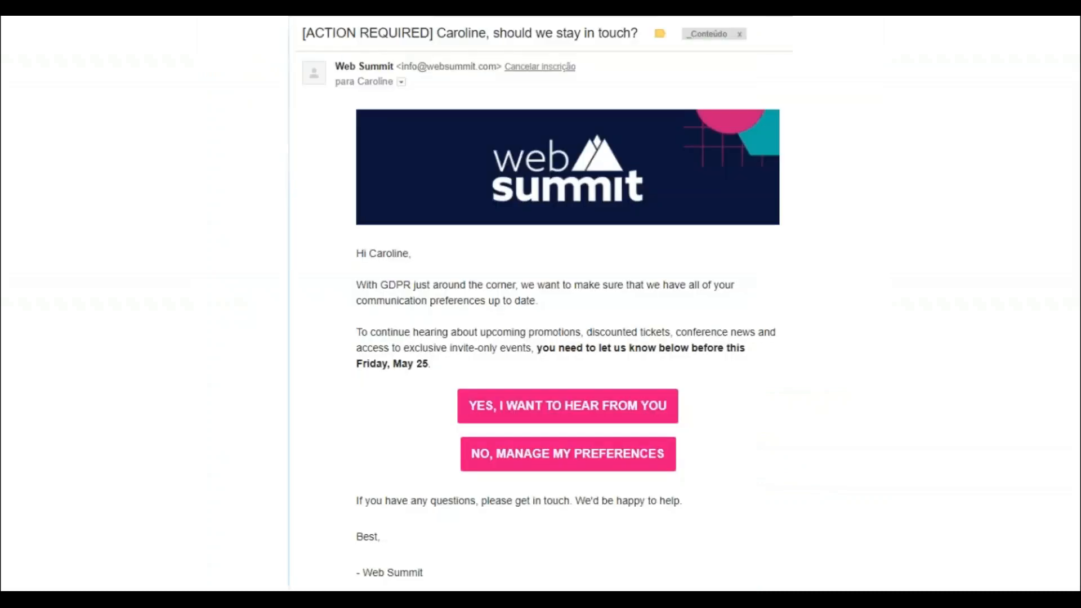